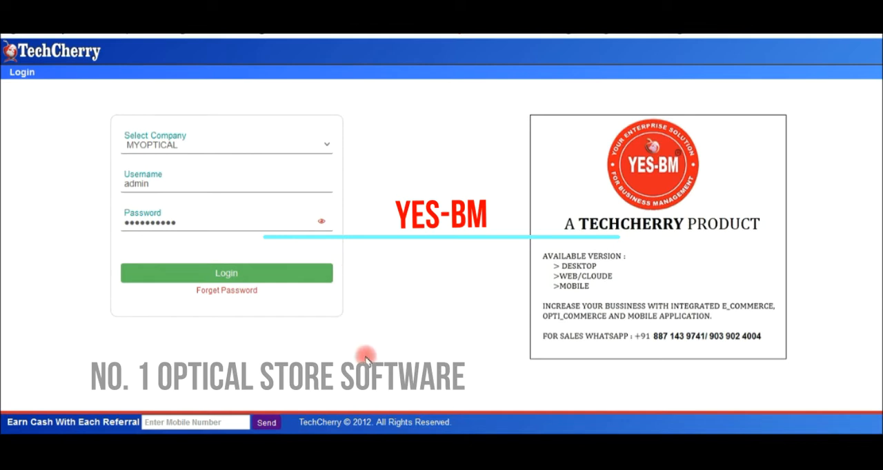
View the YES-BM home screen in both remote AnyDesk sessions, phone and tablet, and return to the web login page.
mouse_move(430, 433)
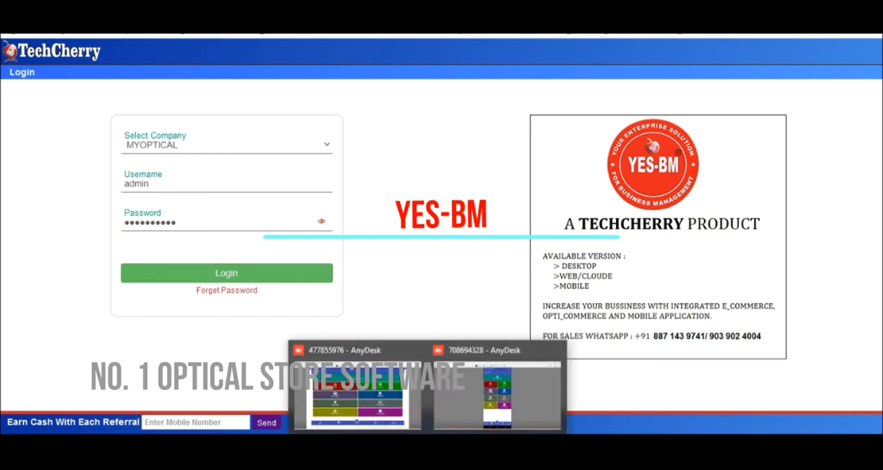
left_click(457, 407)
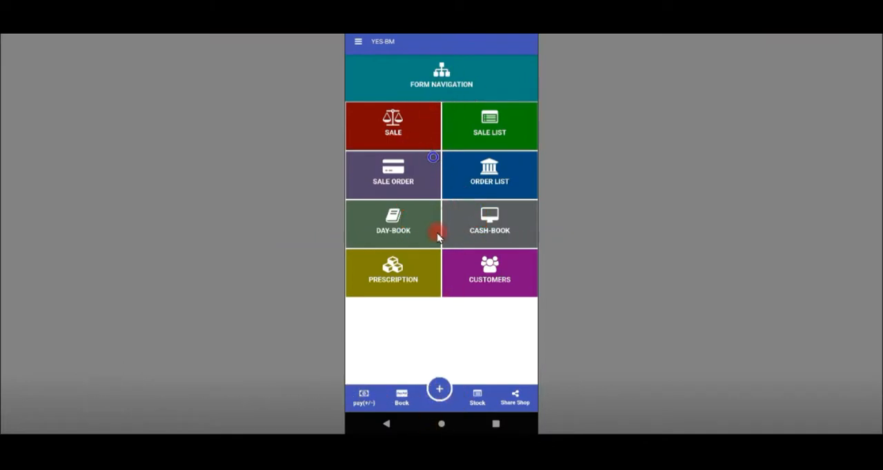
mouse_move(429, 433)
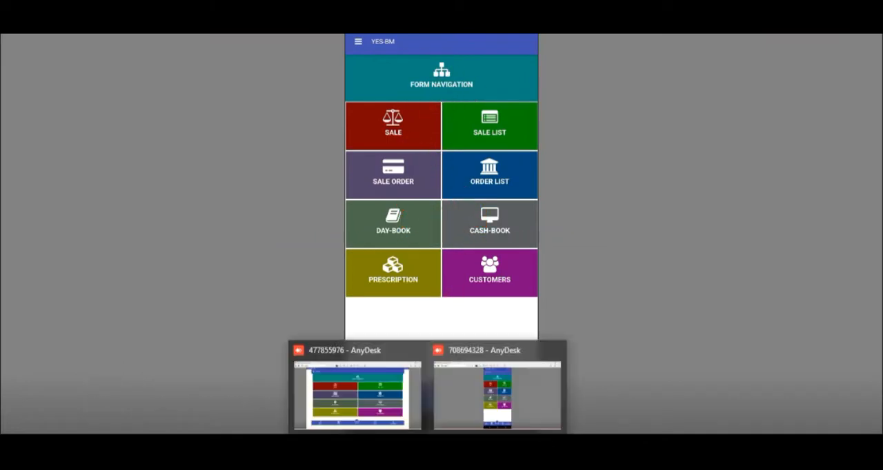
left_click(380, 396)
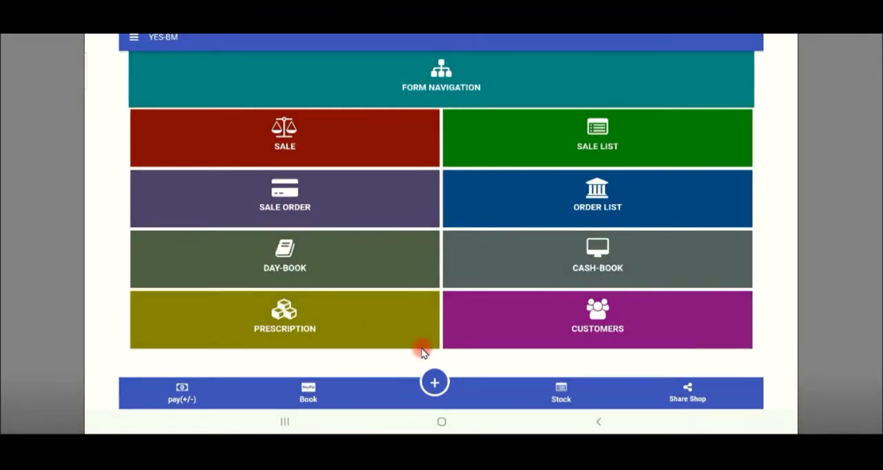
left_click(361, 438)
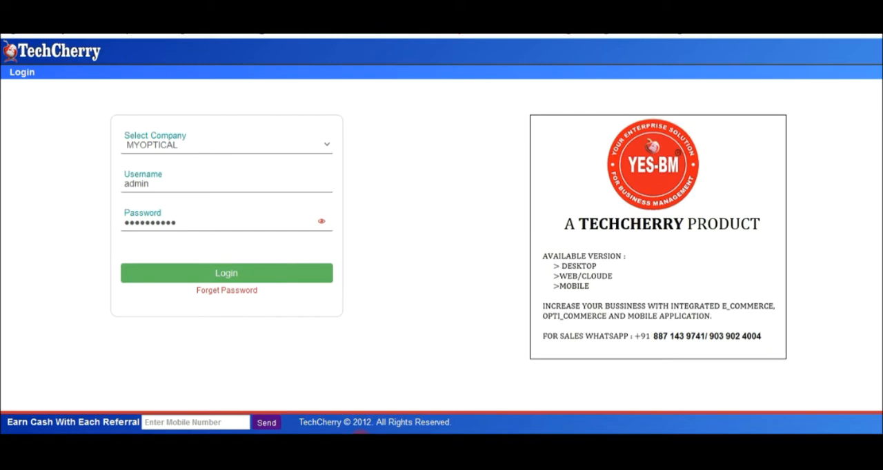
Log in to the MYOPTICAL company with the prefilled credentials, acknowledge the backup warning and decline updating the saved login.
left_click(187, 148)
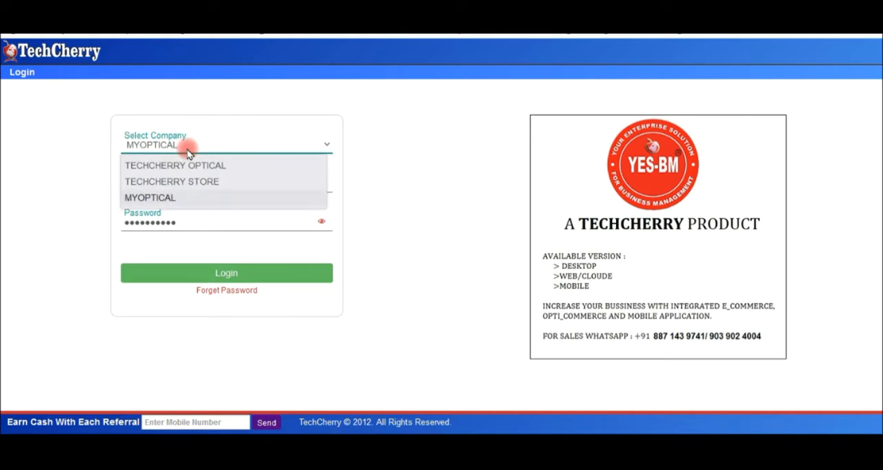
left_click(156, 197)
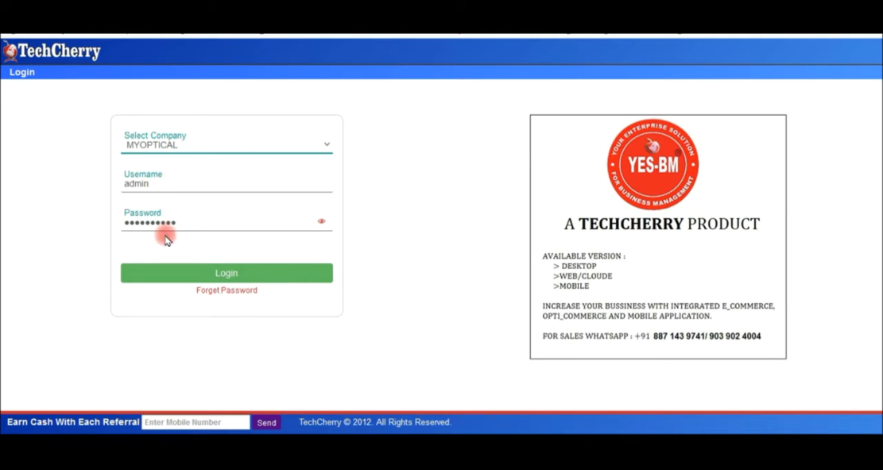
left_click(209, 276)
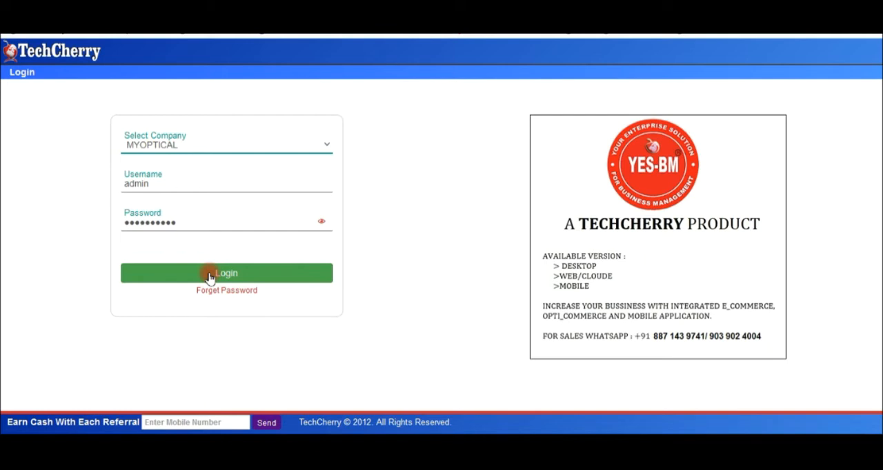
left_click(210, 275)
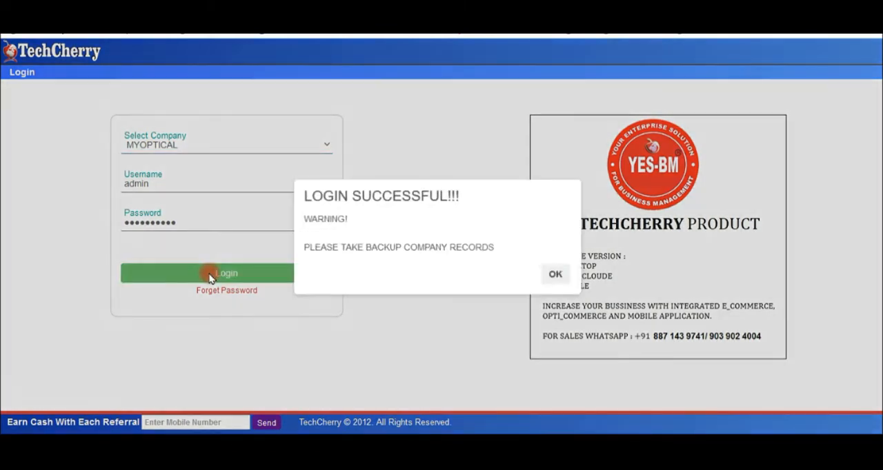
left_click(548, 276)
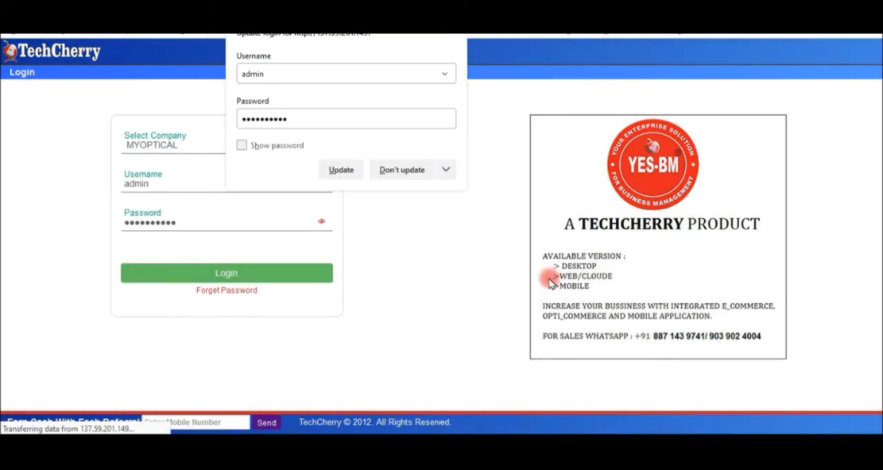
left_click(393, 170)
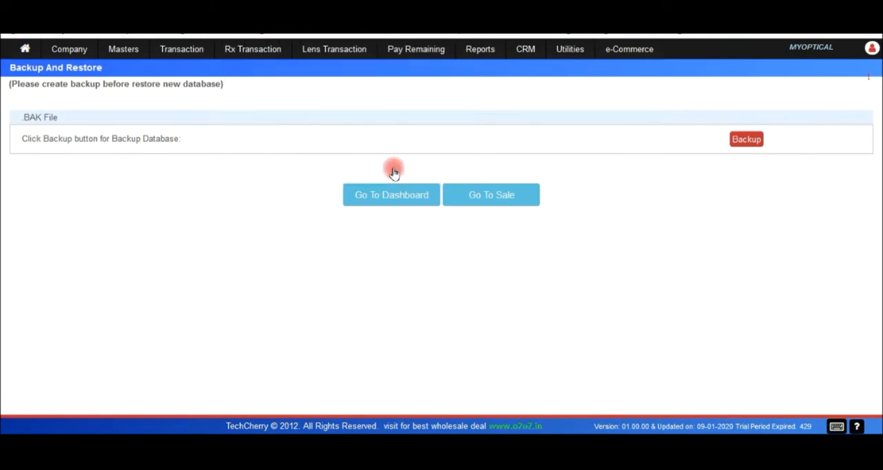
Go to the home dashboard and dismiss the Birthday & Anniversary Reminder.
left_click(25, 54)
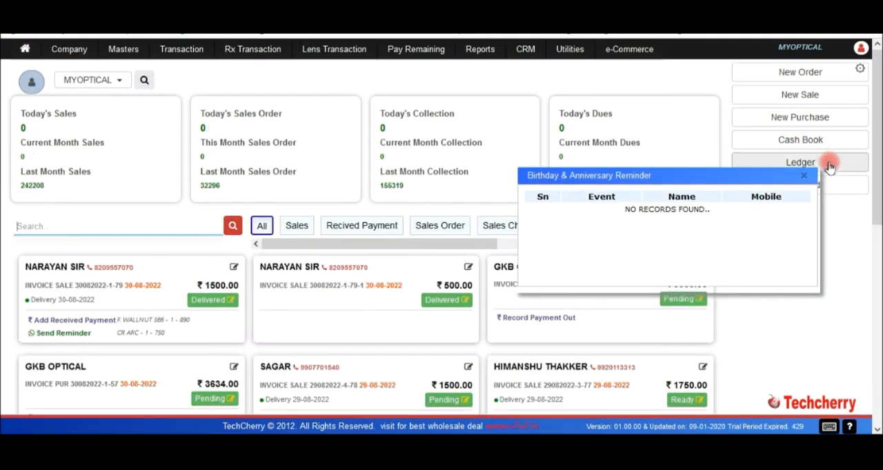
left_click(807, 176)
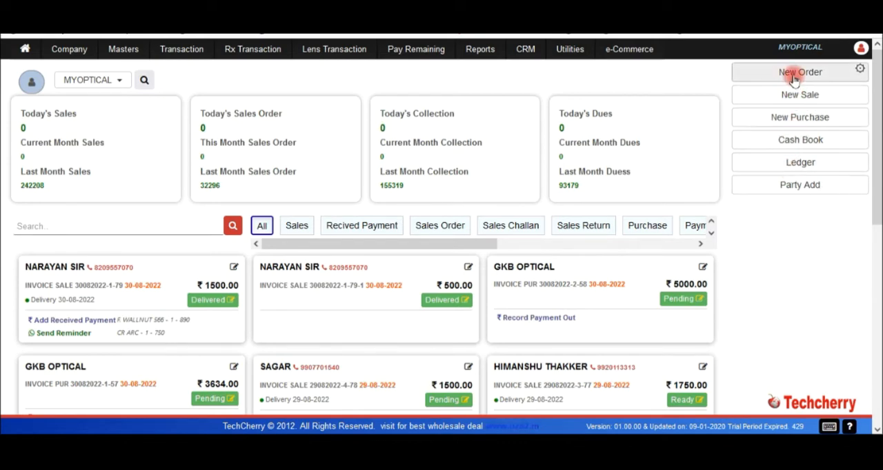
Review the available transaction pages and the dashboard's shortcut button setup, closing the setup without saving.
left_click(182, 49)
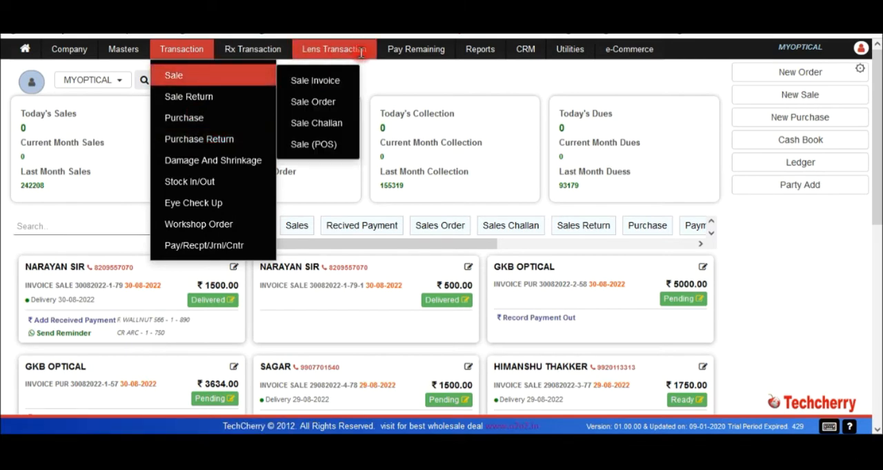
left_click(335, 49)
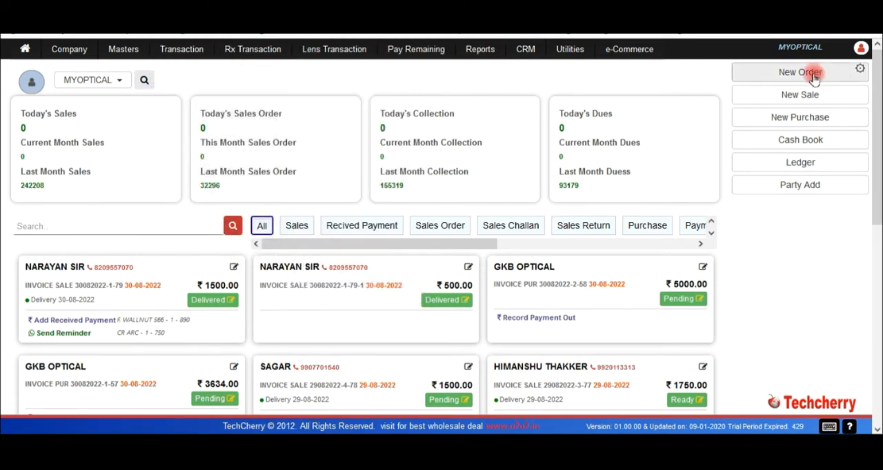
left_click(860, 69)
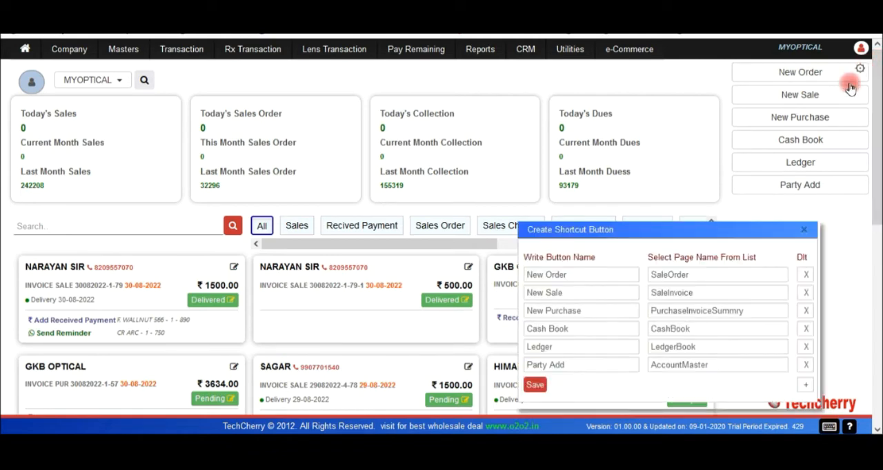
left_click(575, 292)
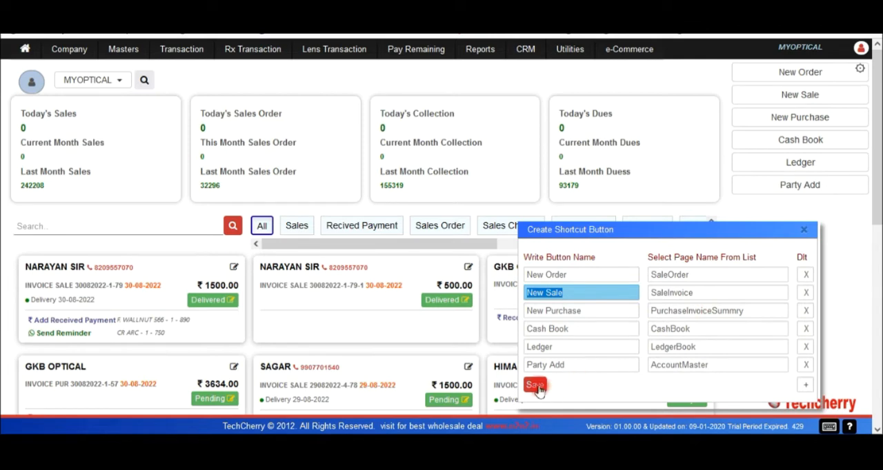
left_click(803, 230)
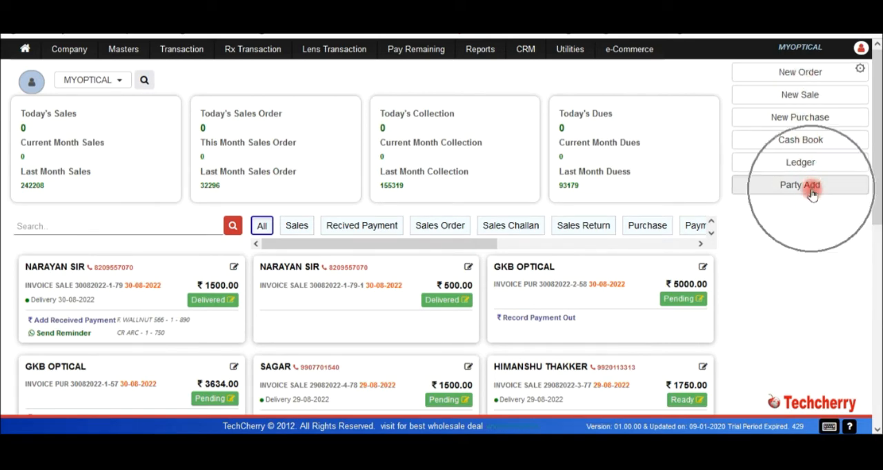
Examine the dashboard's company filter options and its summaries for sales, sales orders, collections and dues.
left_click(120, 83)
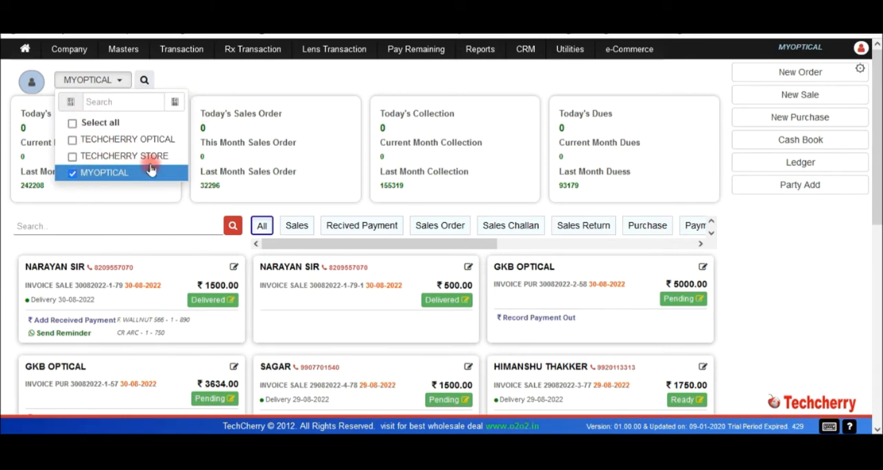
left_click(232, 90)
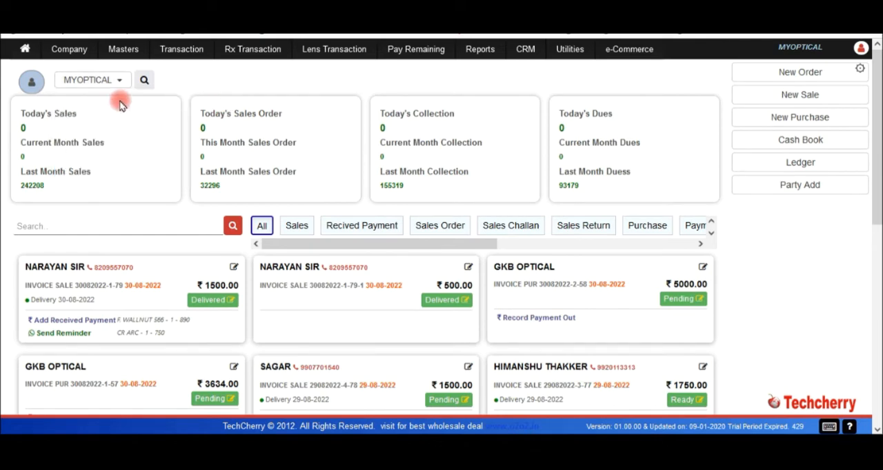
left_click(50, 118)
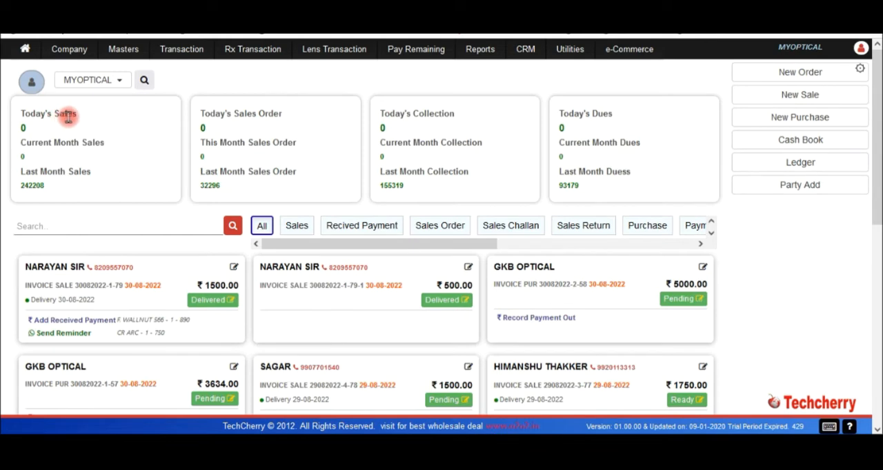
left_click(68, 116)
left_click(65, 145)
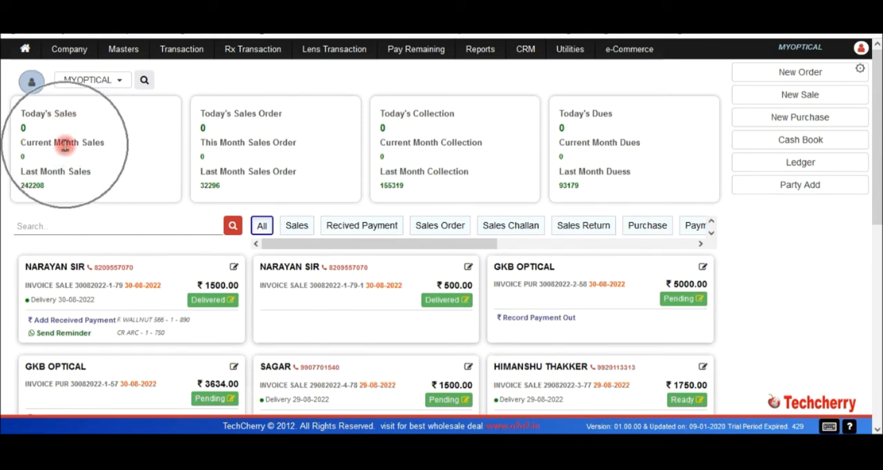
left_click(57, 175)
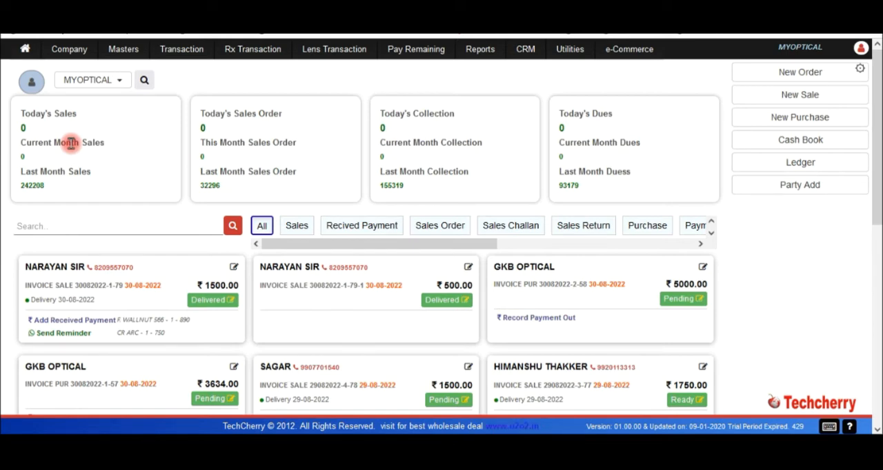
left_click(258, 113)
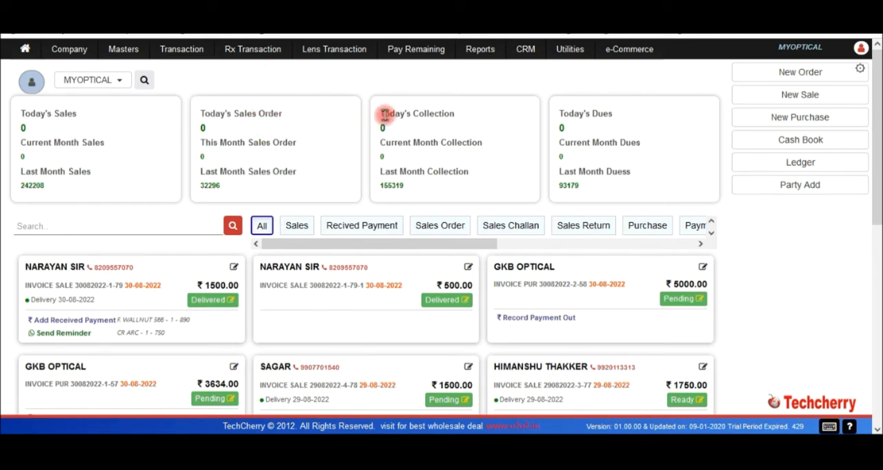
left_click(421, 115)
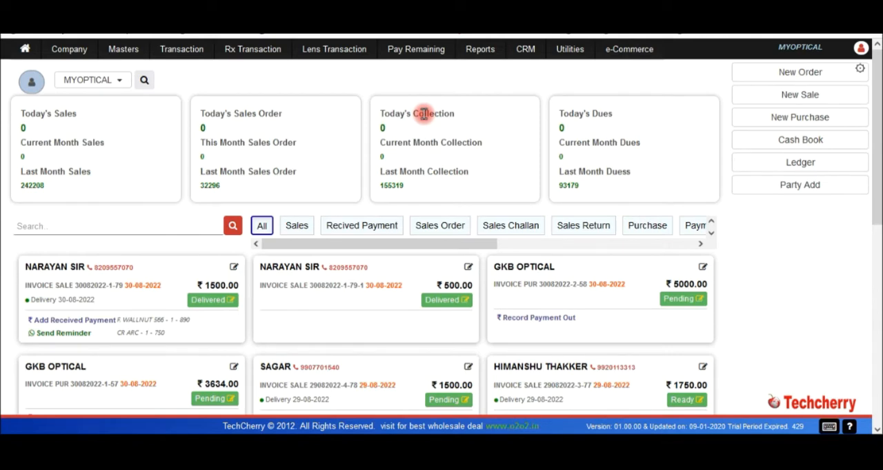
left_click(114, 83)
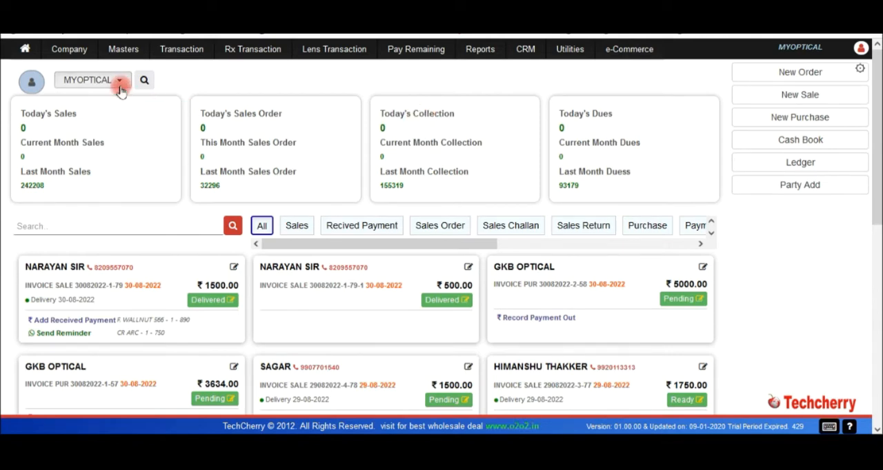
left_click(453, 144)
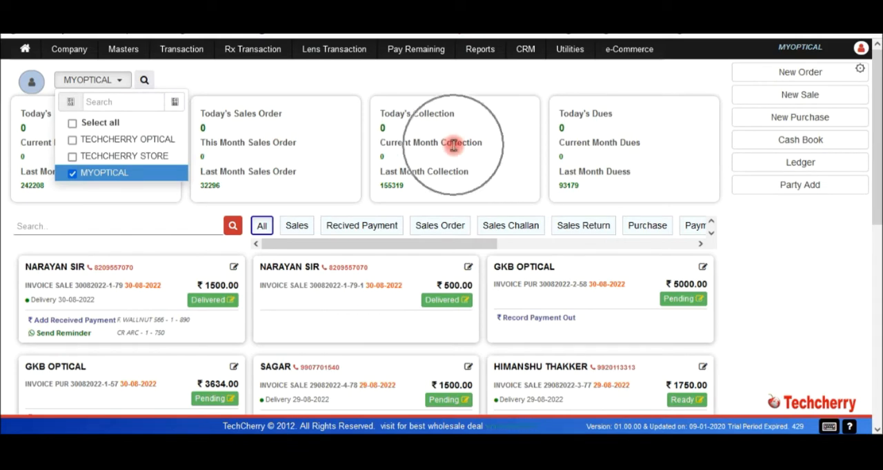
left_click(648, 126)
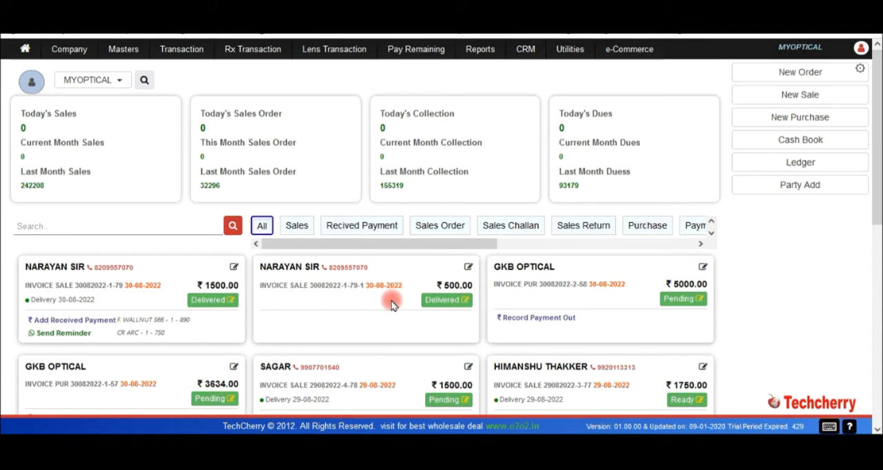
left_click(122, 81)
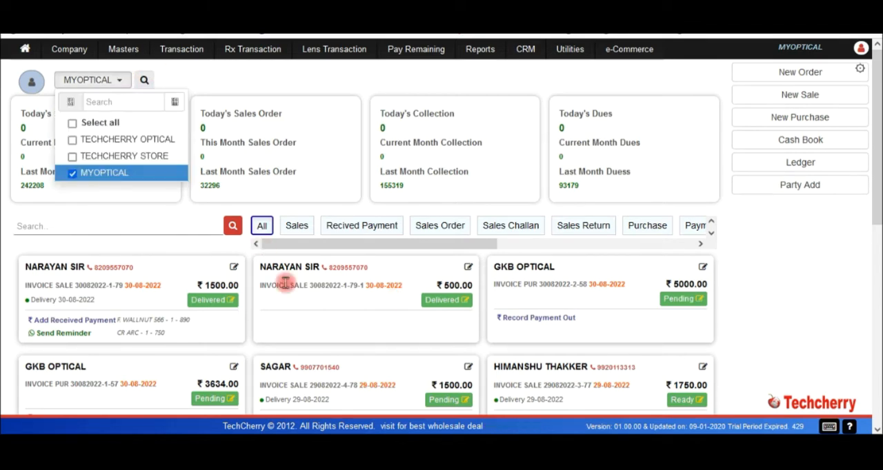
left_click(757, 279)
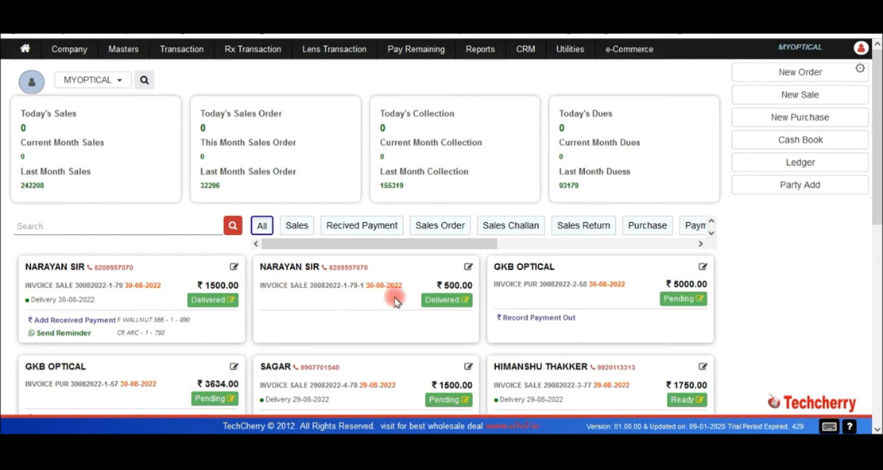
Search the dashboard's customer records by a full mobile number and close the suggestions.
left_click(71, 225)
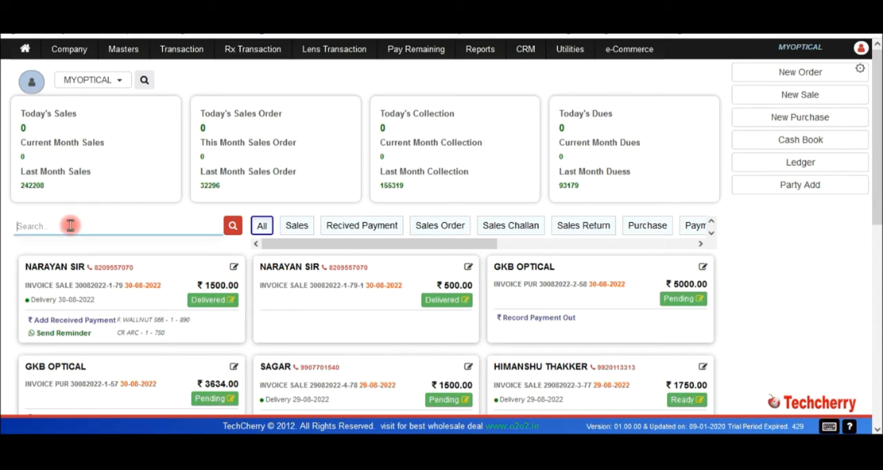
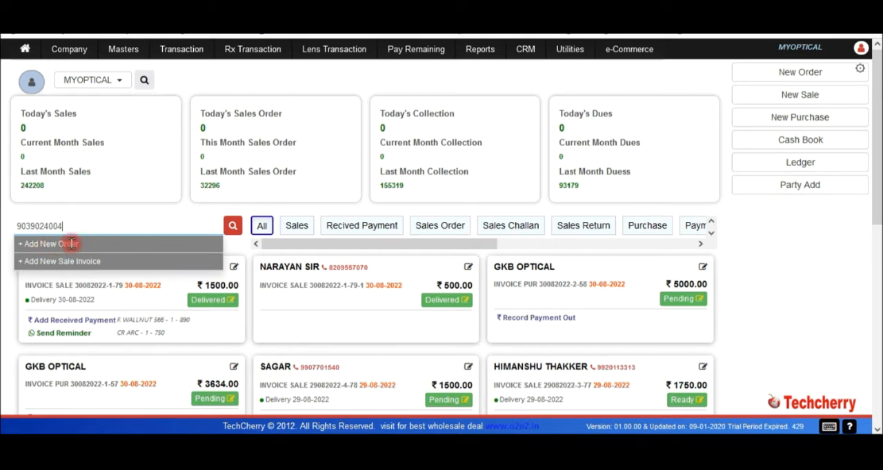
left_click(324, 326)
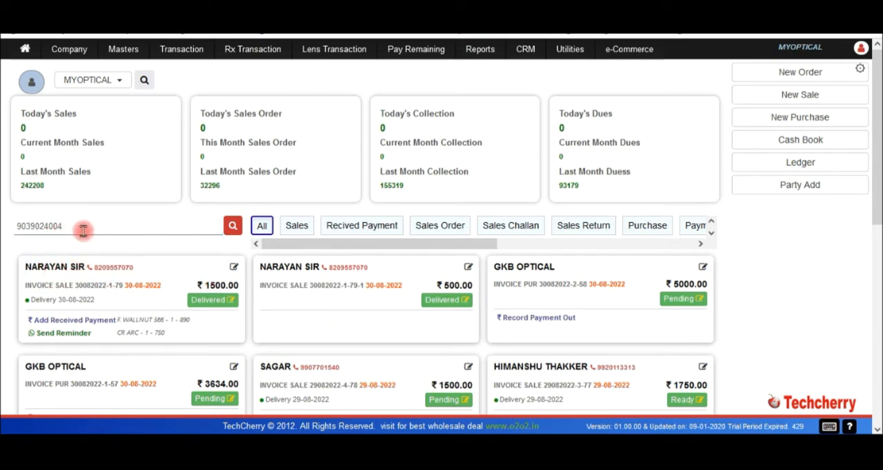
Search the dashboard records by part of a customer's name and list the matching customer's transactions.
double_click(83, 227)
type("nara")
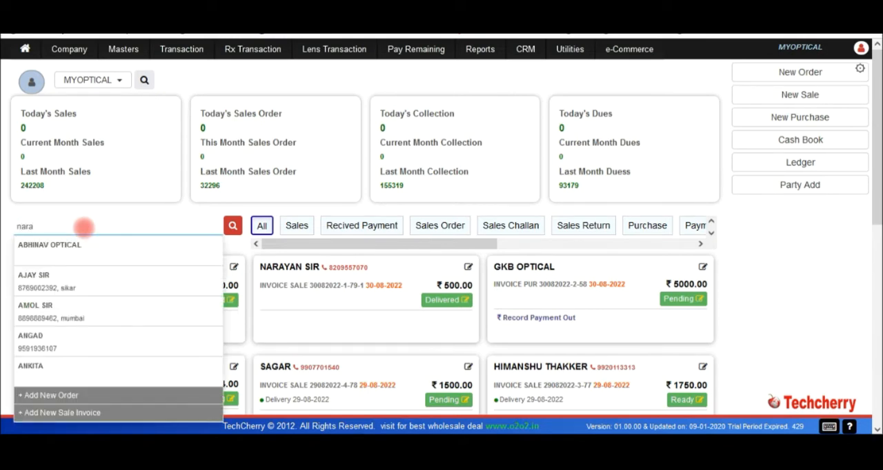
type("y")
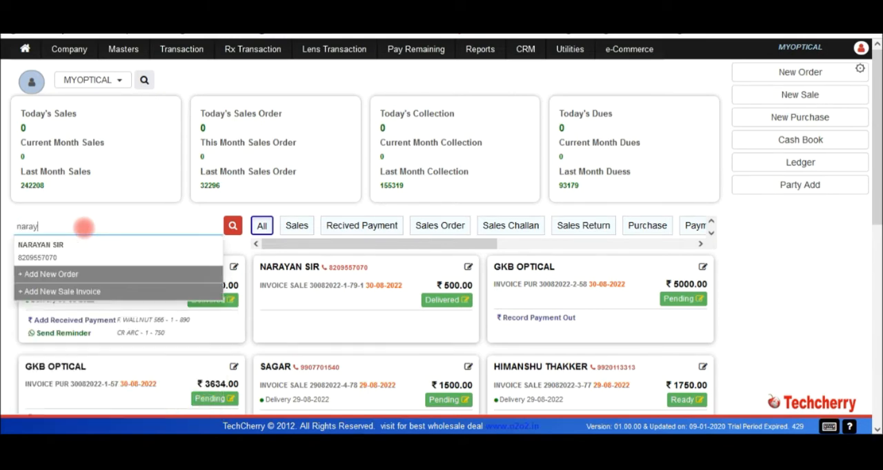
left_click(50, 250)
left_click(234, 228)
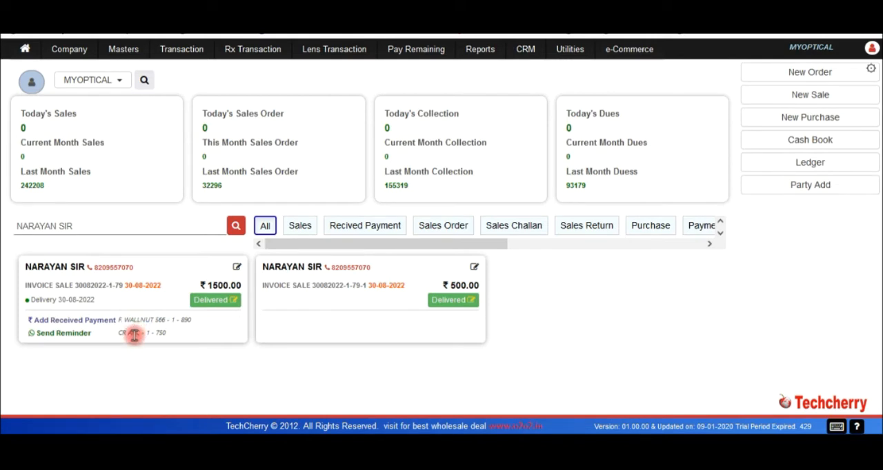
Review the available status options for the customer's 1500.00 sale invoice and close them without saving a change.
left_click(187, 319)
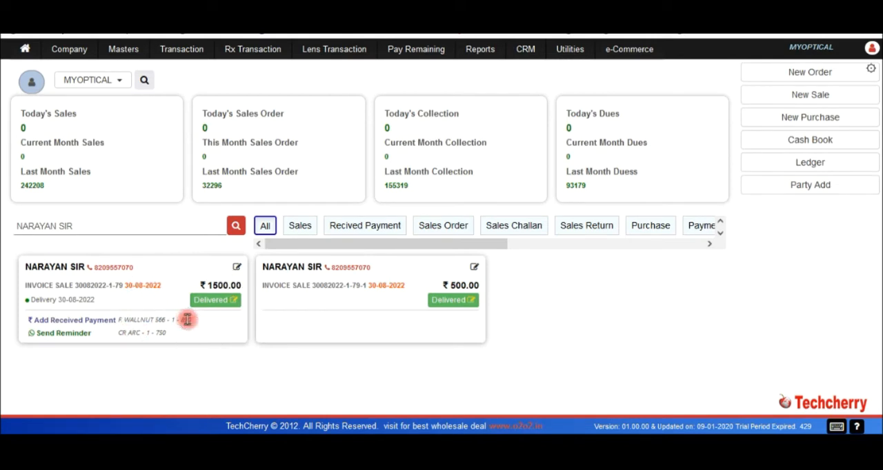
left_click(233, 302)
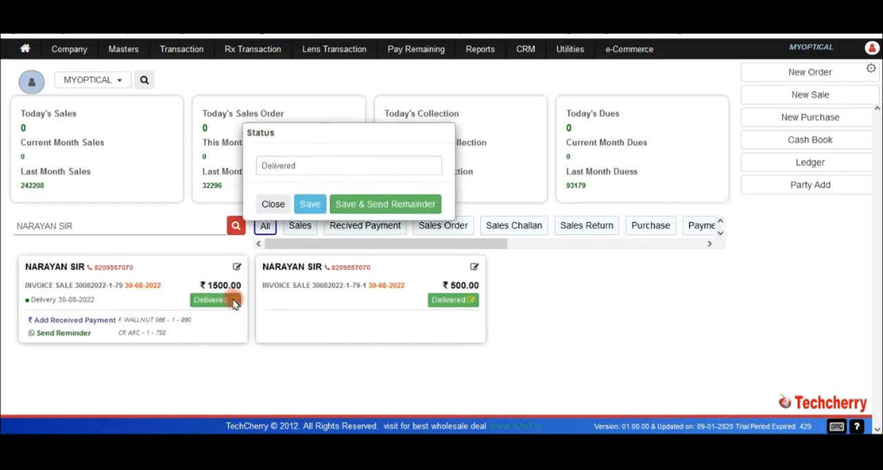
left_click(314, 169)
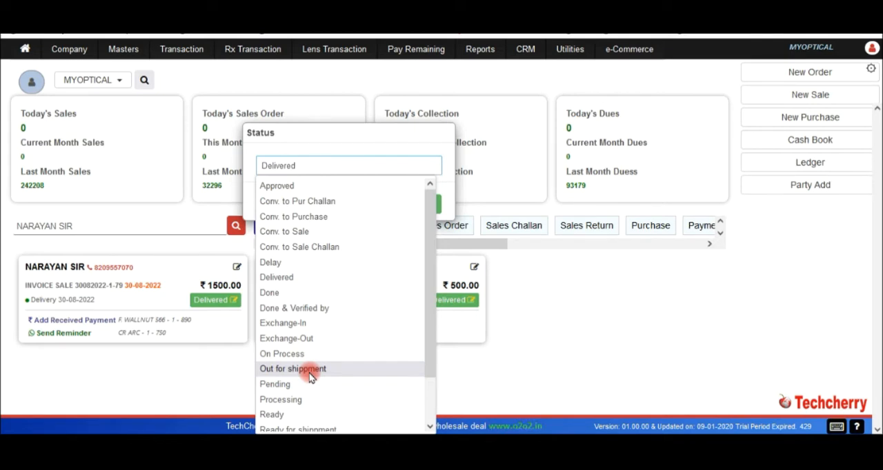
left_click(231, 346)
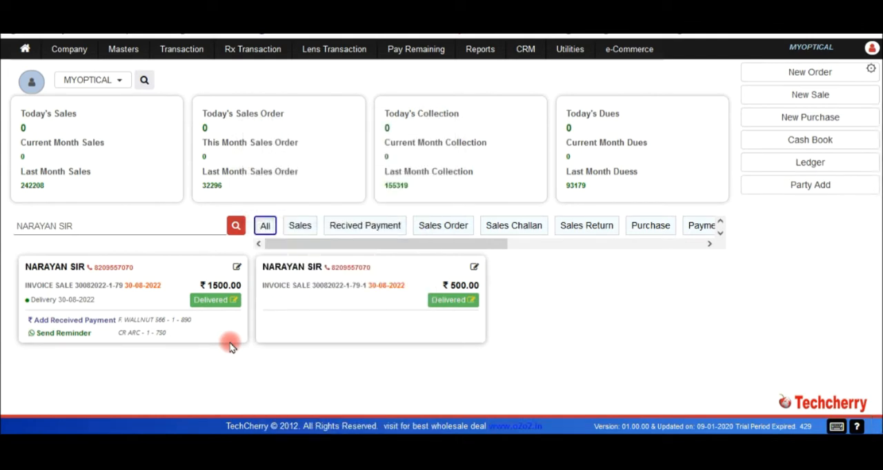
mouse_move(577, 60)
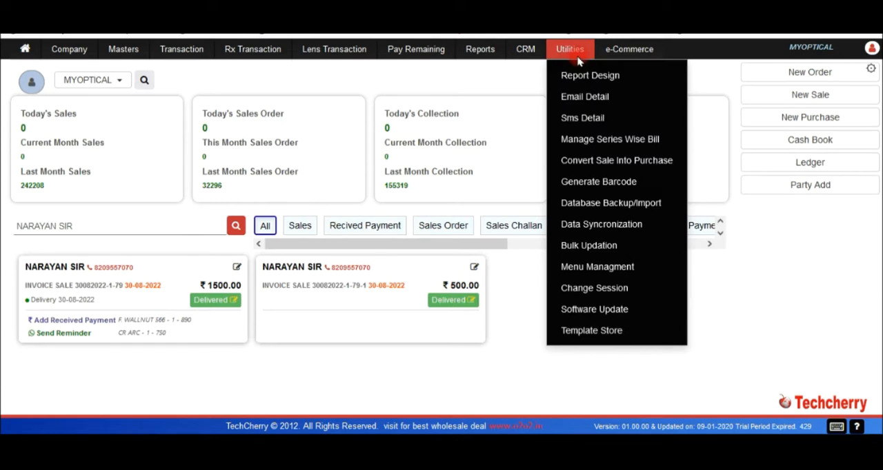
left_click(283, 346)
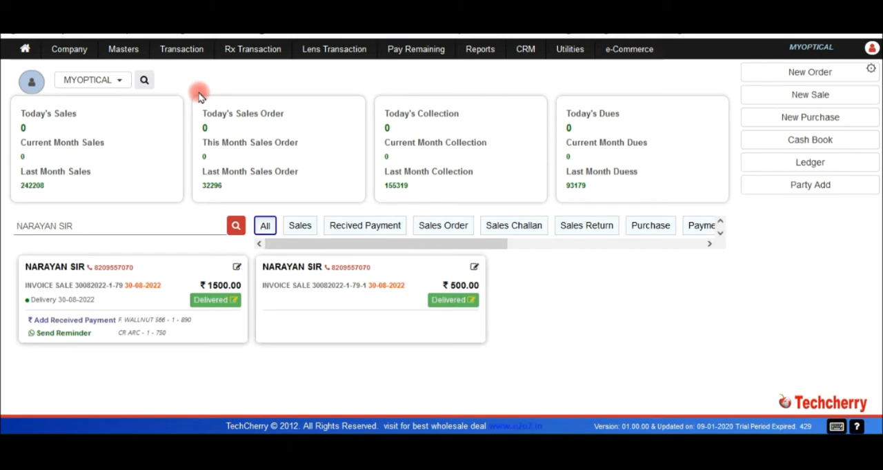
Open a new sale order from the dashboard and dismiss the party name notice.
left_click(778, 76)
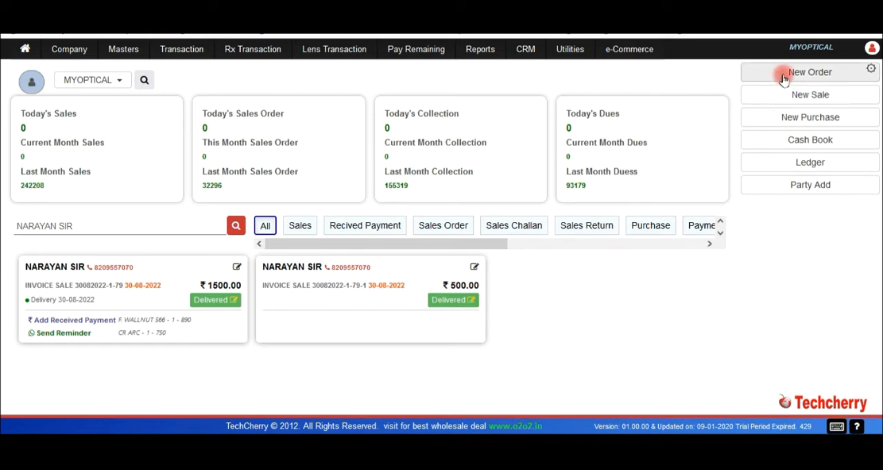
left_click(783, 80)
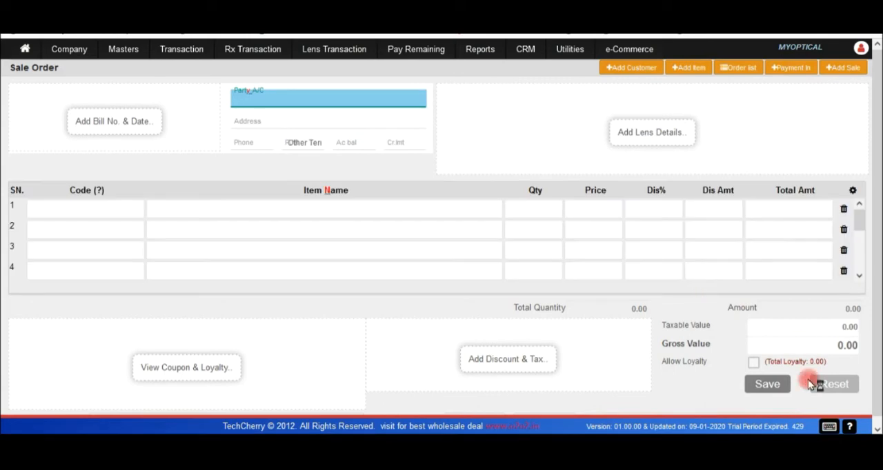
left_click(830, 429)
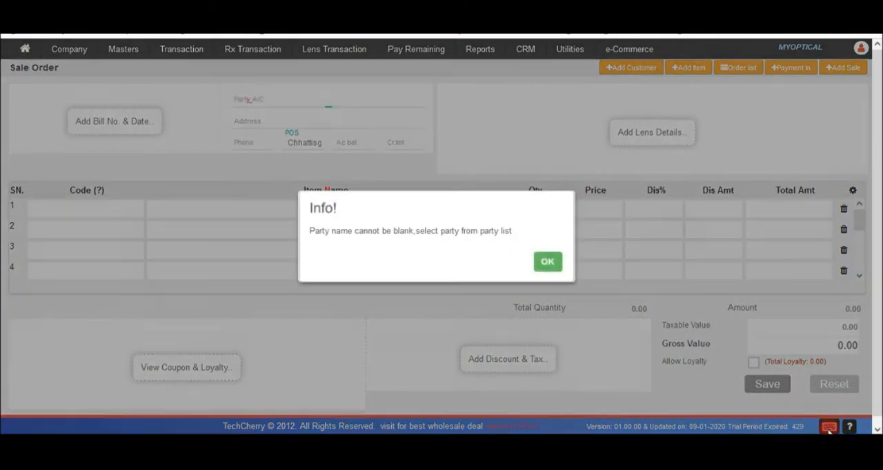
left_click(542, 264)
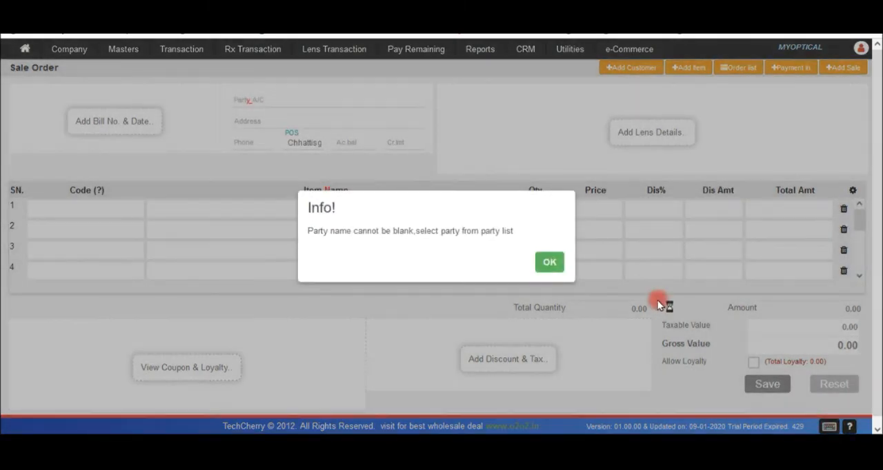
left_click(549, 266)
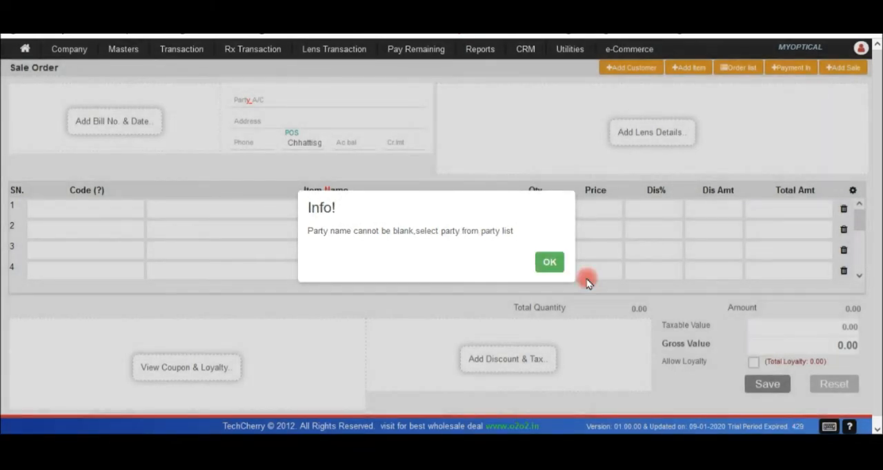
left_click(552, 264)
left_click(544, 265)
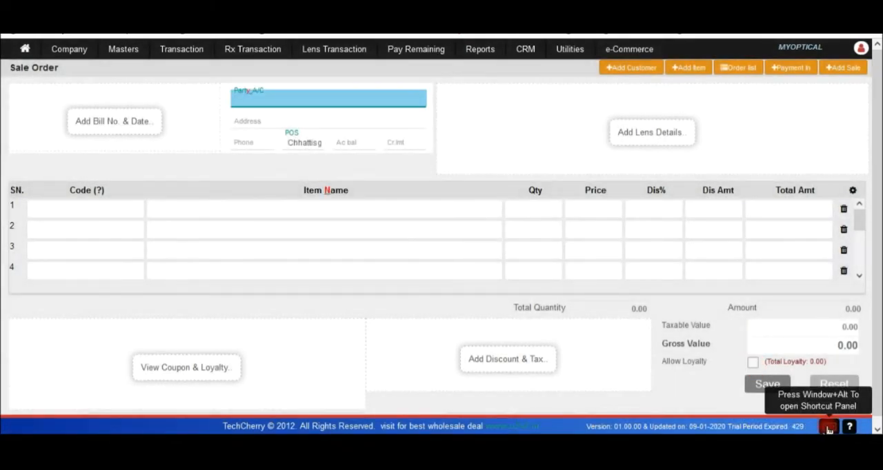
Examine the keyboard shortcuts for opening pages and performing page actions, and close the list.
left_click(830, 429)
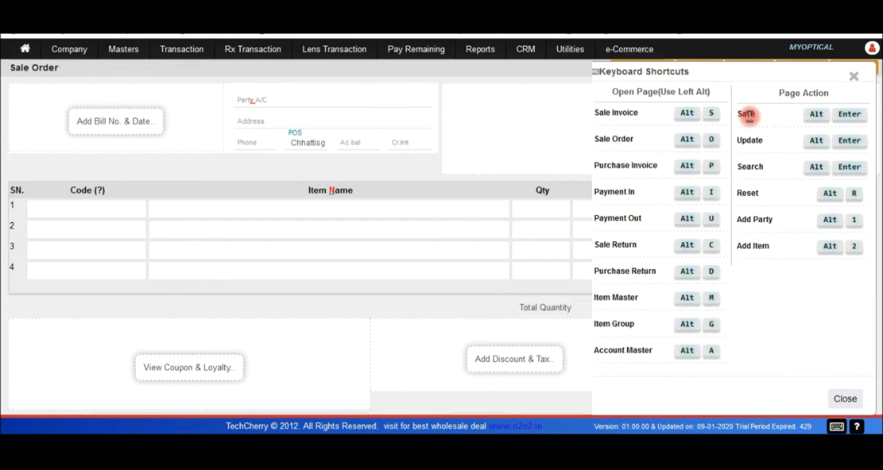
key("ctrl")
key("ctrl")
key("ctrl")
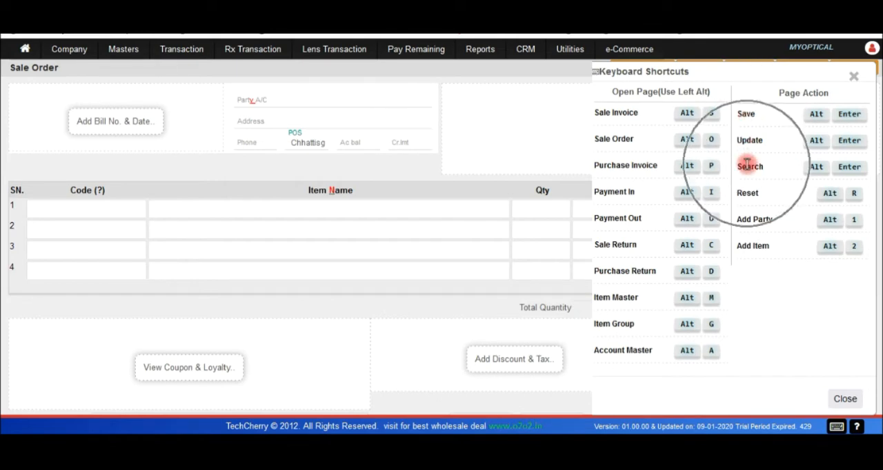
left_click(855, 82)
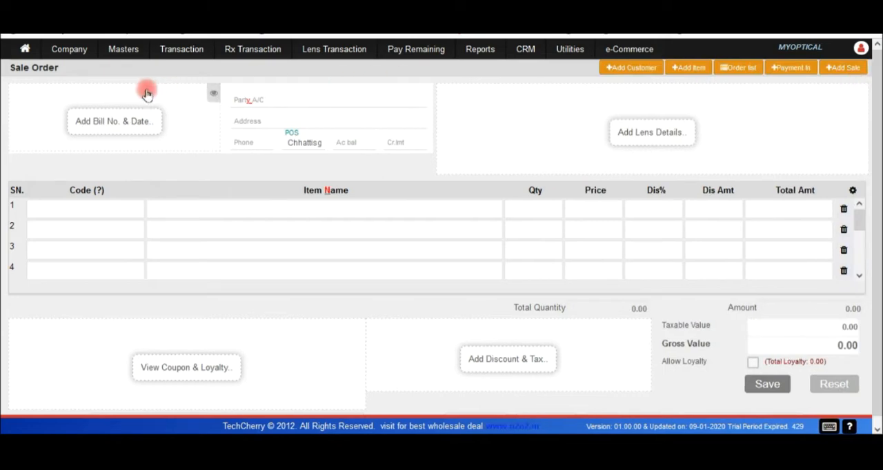
Show the lens details and the coupon and loyalty sections on the sale order, leaving the discount and tax section hidden.
left_click(652, 134)
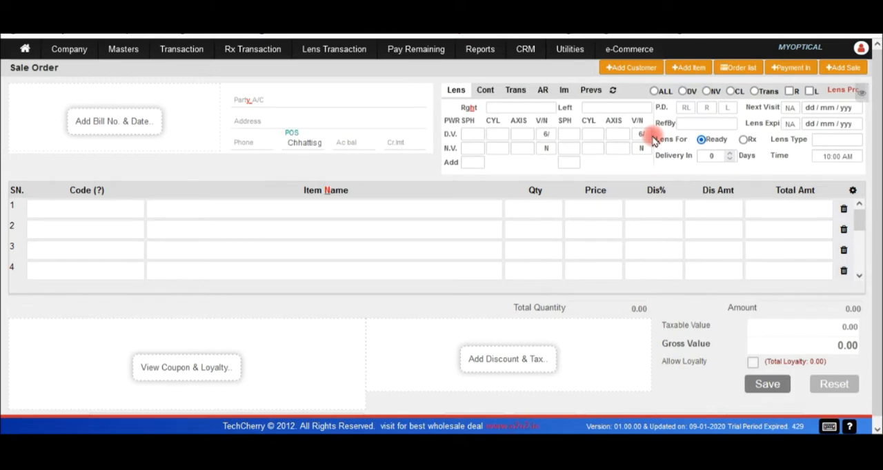
left_click(861, 95)
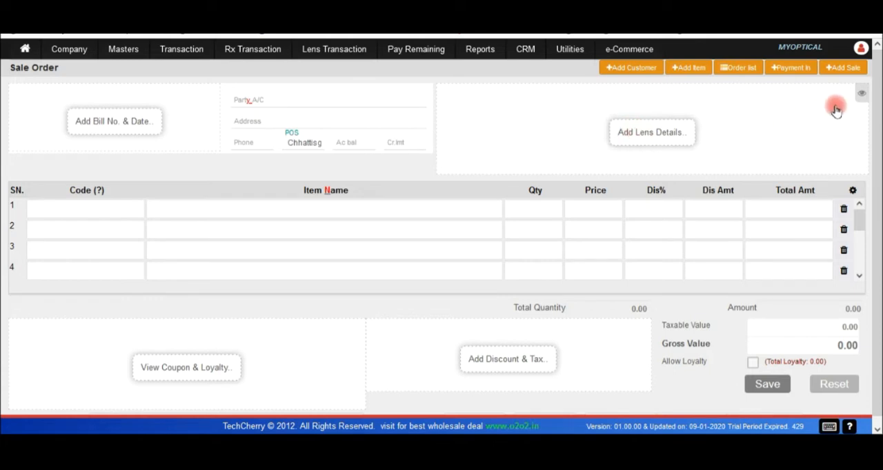
left_click(861, 94)
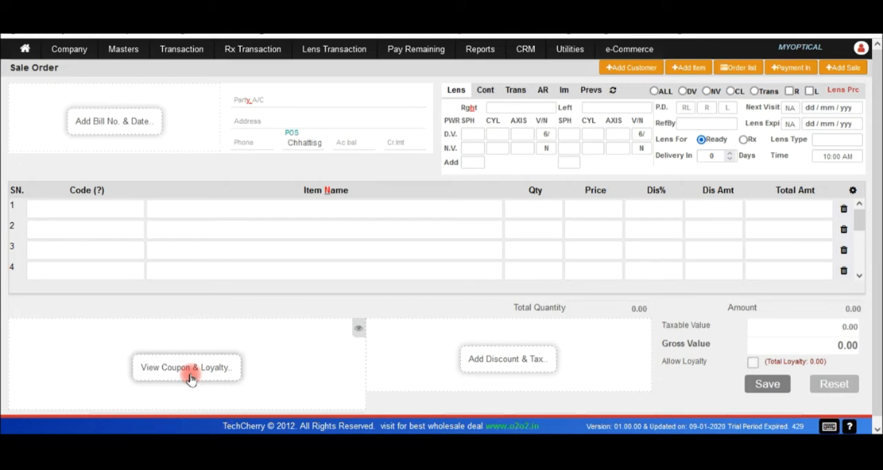
left_click(358, 332)
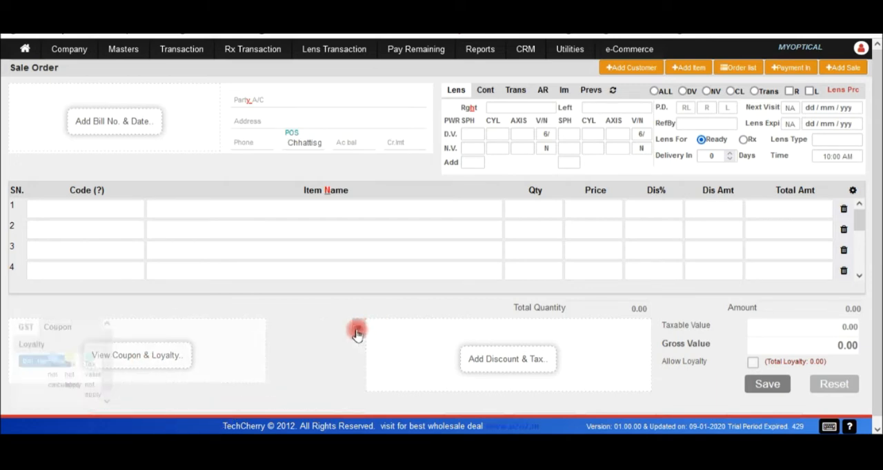
left_click(647, 333)
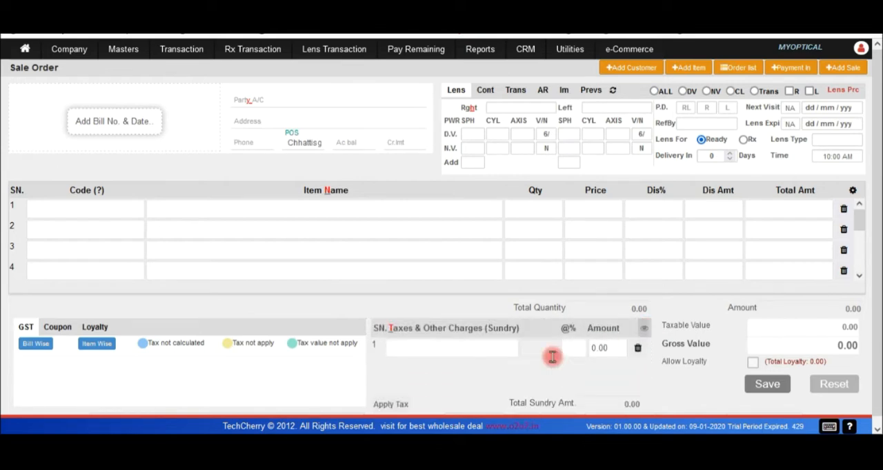
left_click(643, 331)
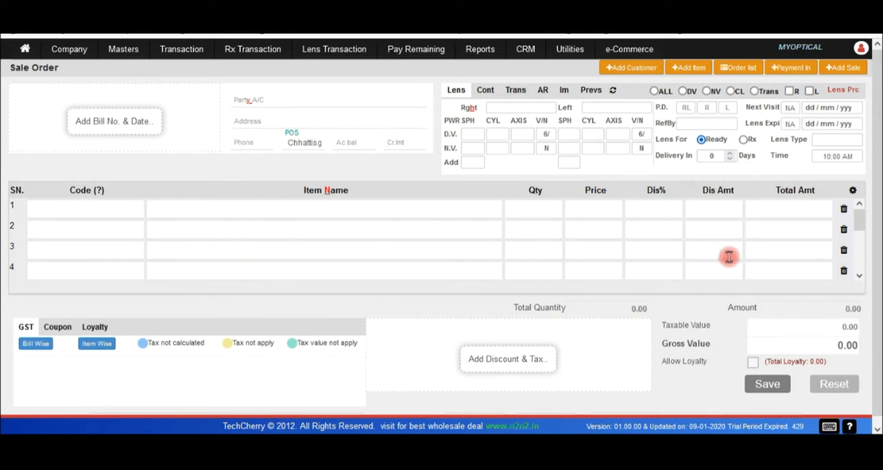
Review the item table's column and width options, tick Item Group, and close the column setup without saving.
left_click(854, 193)
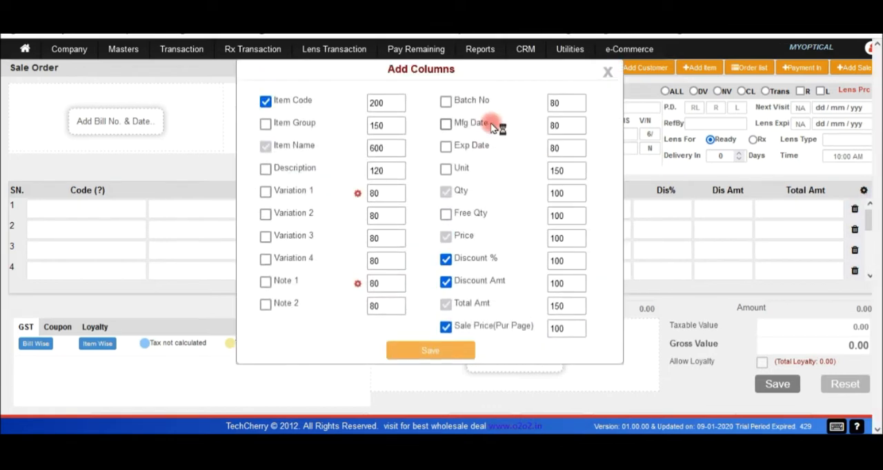
left_click(266, 127)
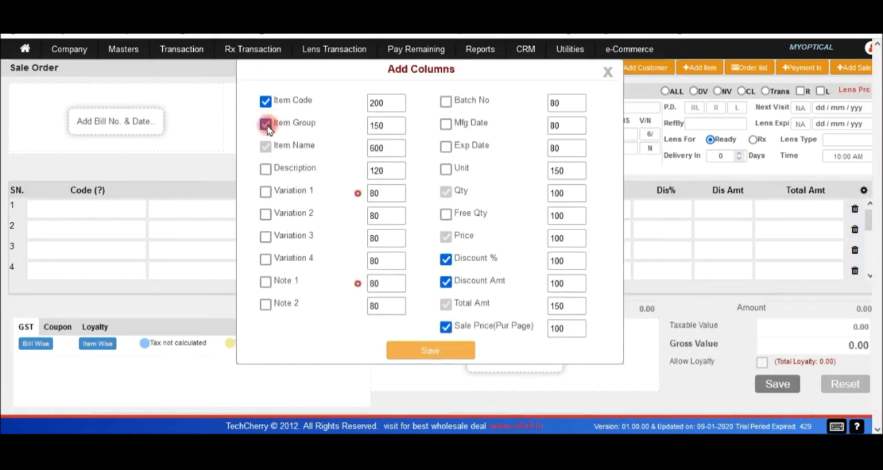
left_click(388, 131)
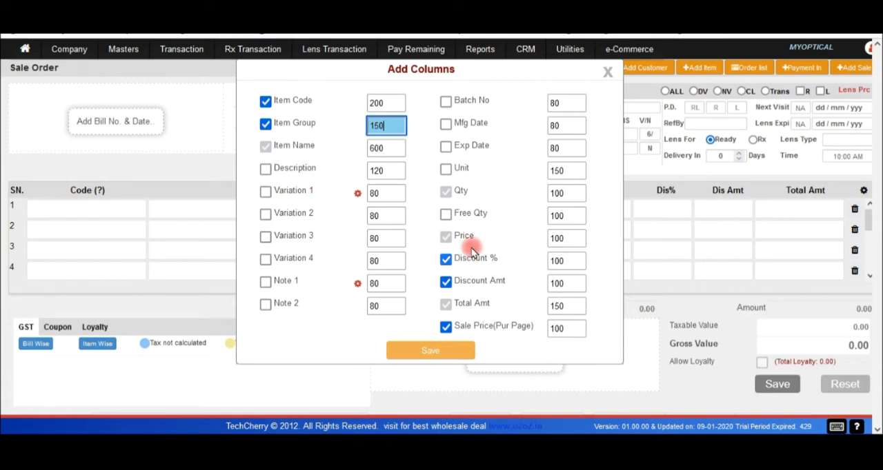
left_click(607, 72)
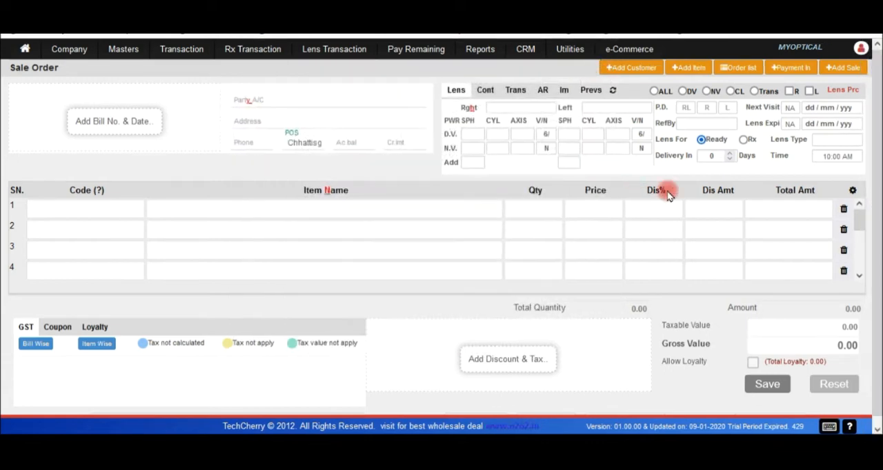
Examine the item table's discount columns and check their entries in the column setup, closing it without saving.
left_click(710, 194)
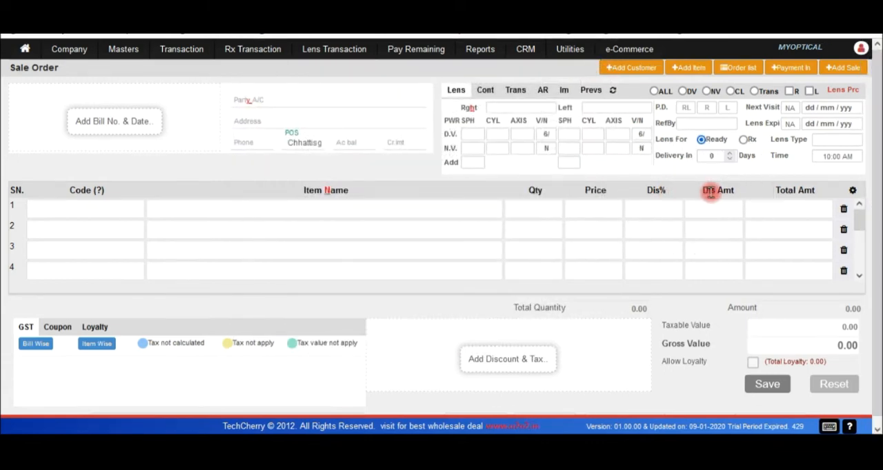
left_click(666, 194)
left_click(716, 192)
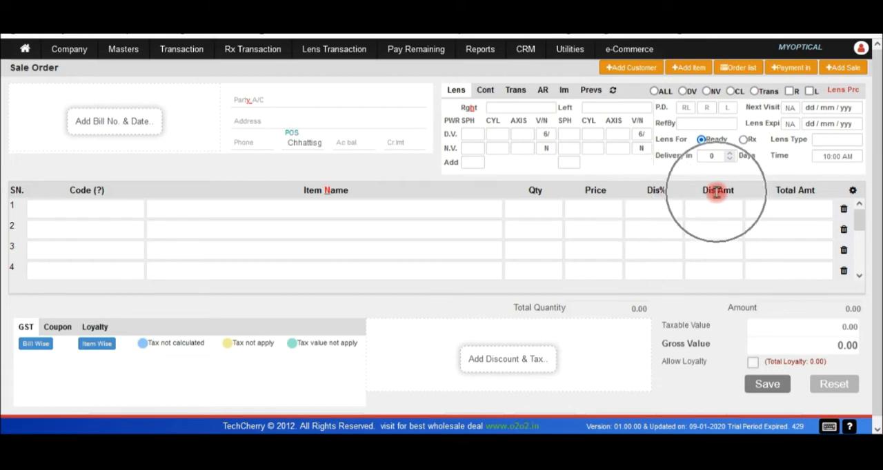
left_click(716, 192)
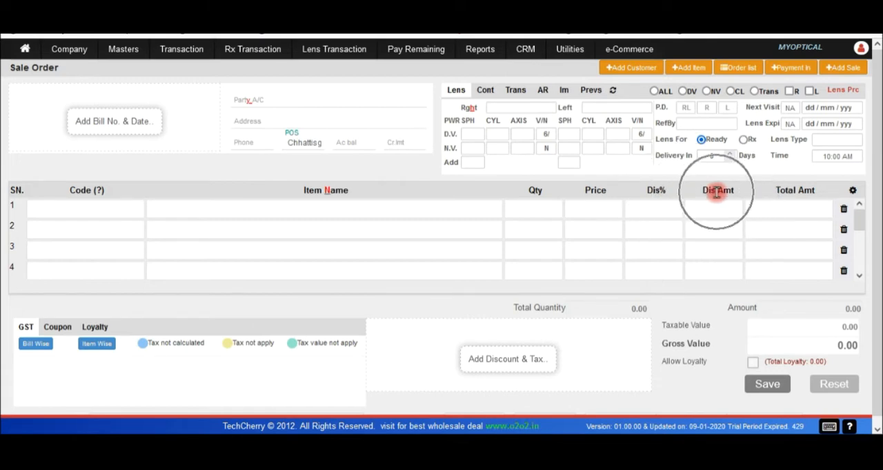
left_click(853, 192)
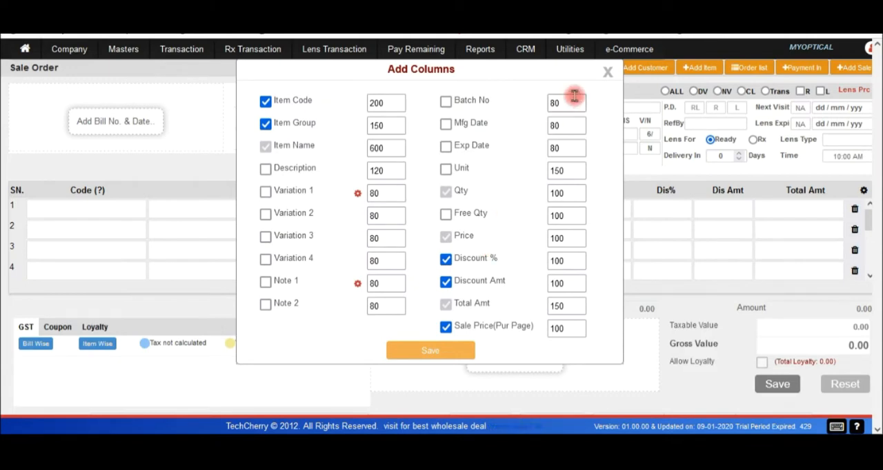
left_click(610, 73)
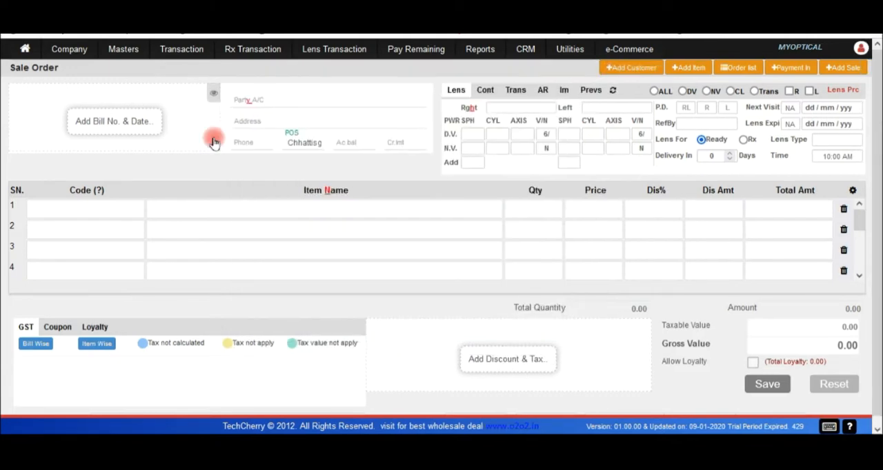
Enter the customer's full name as the party account on the sale order.
left_click(280, 100)
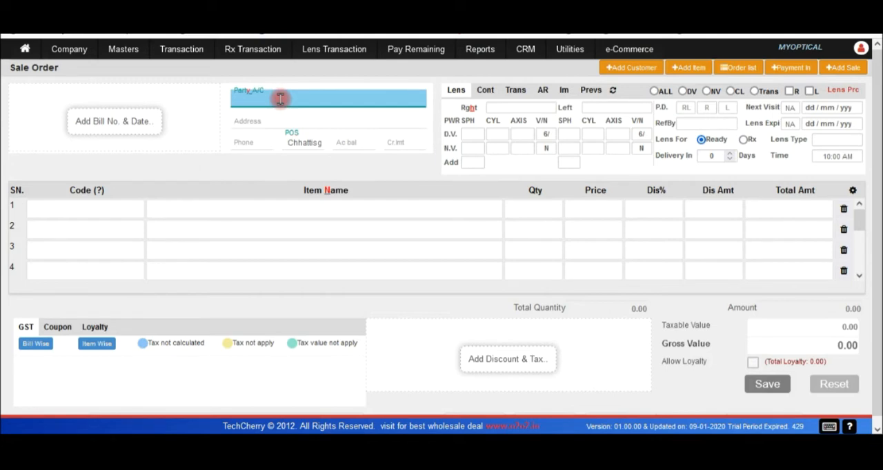
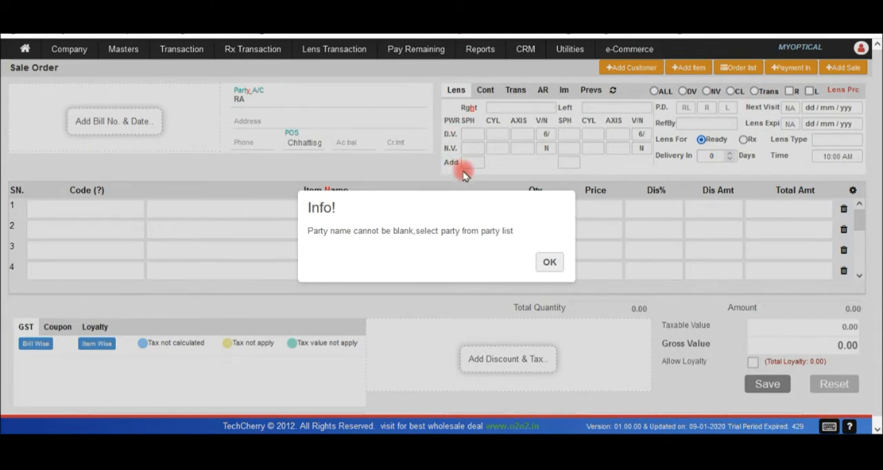
left_click(549, 262)
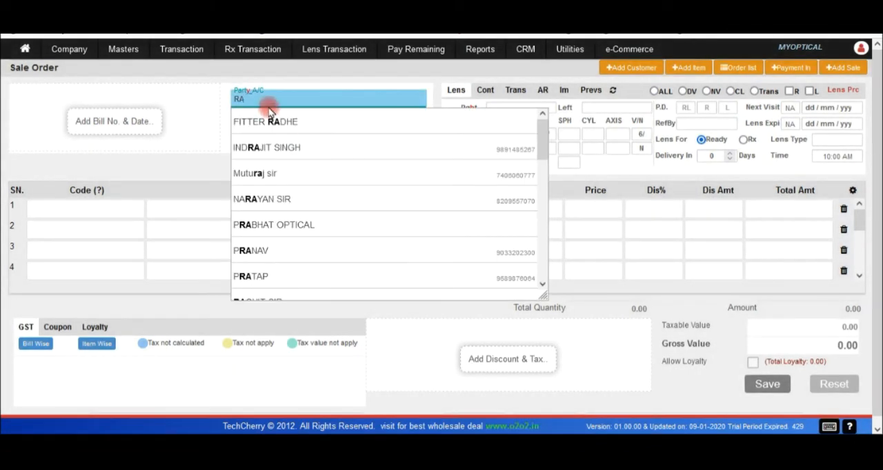
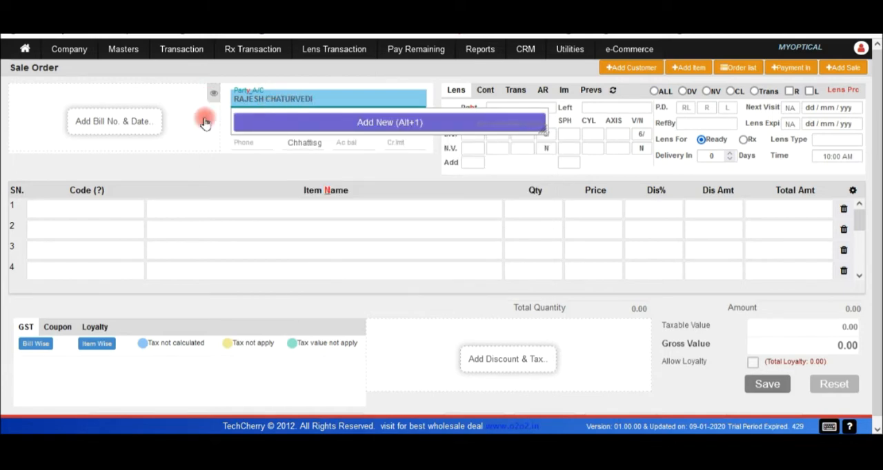
Enter the customer's phone number and go through the POS, account balance and credit limit fields.
left_click(271, 148)
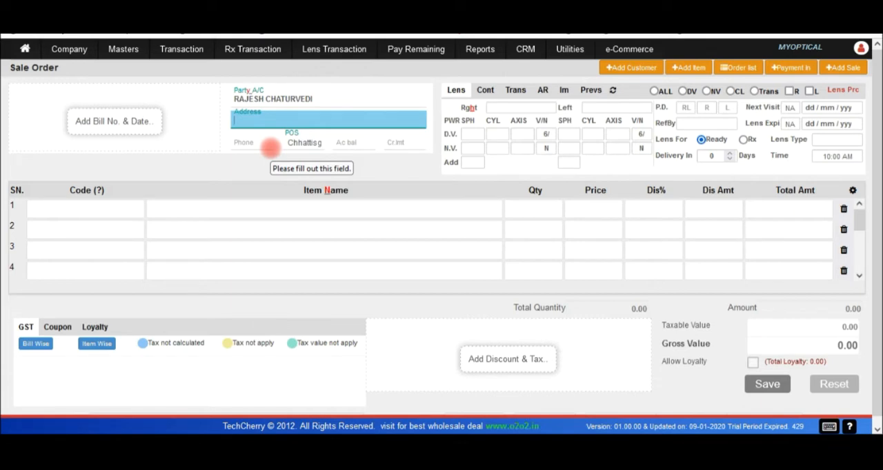
left_click(270, 146)
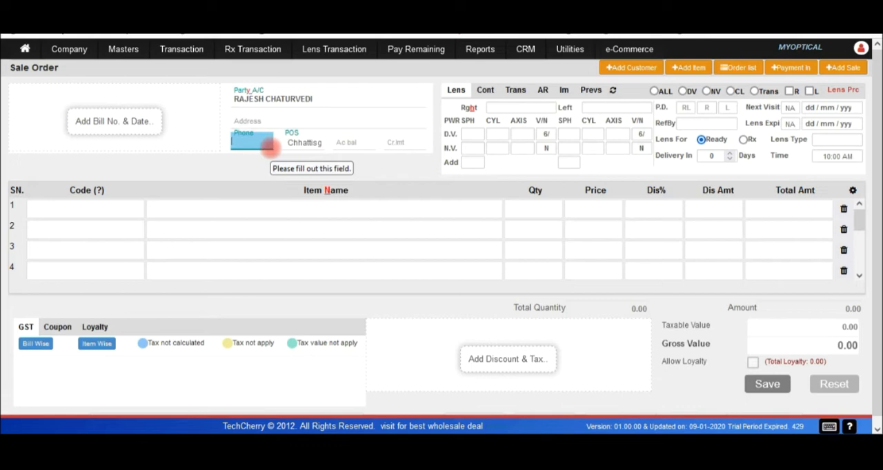
key("Tab")
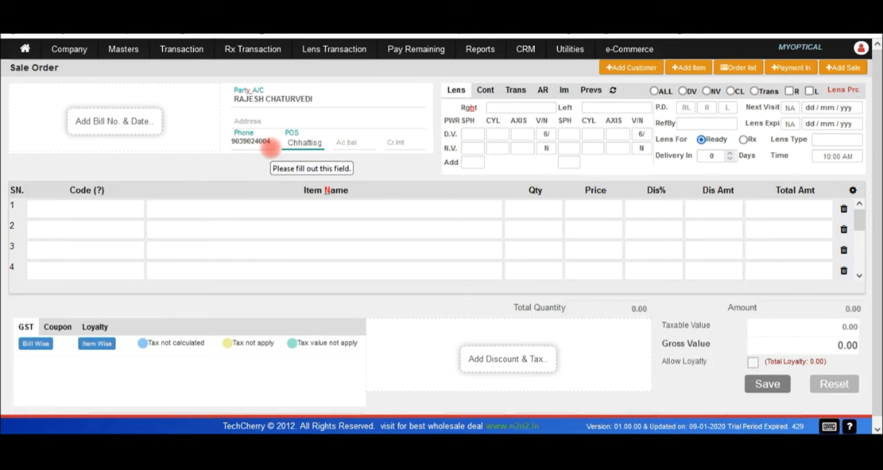
key("Tab")
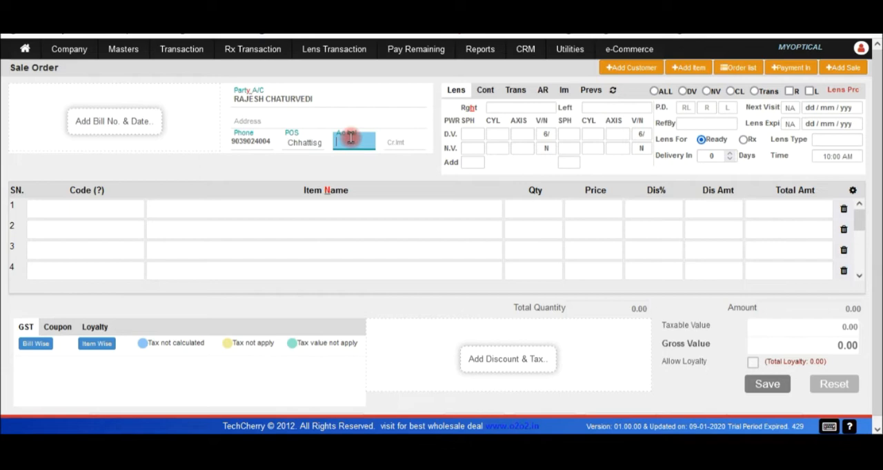
left_click(403, 143)
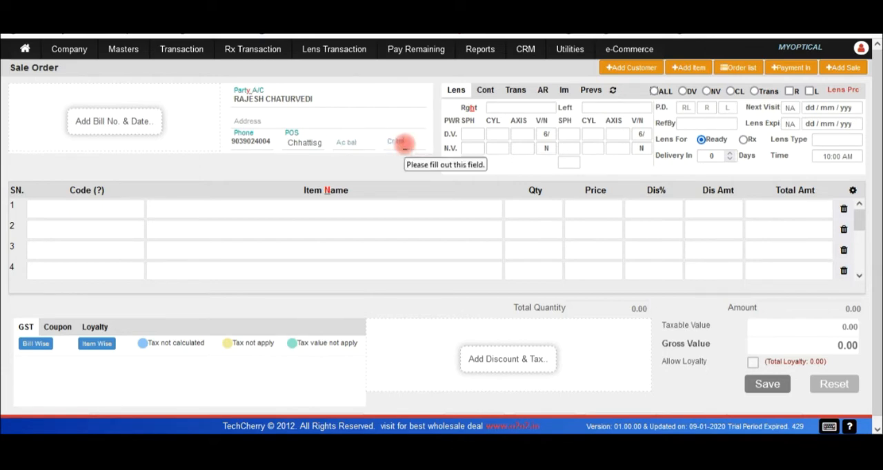
Look up frames in the first item row and add FRAME 122335 BLK to the order.
left_click(211, 208)
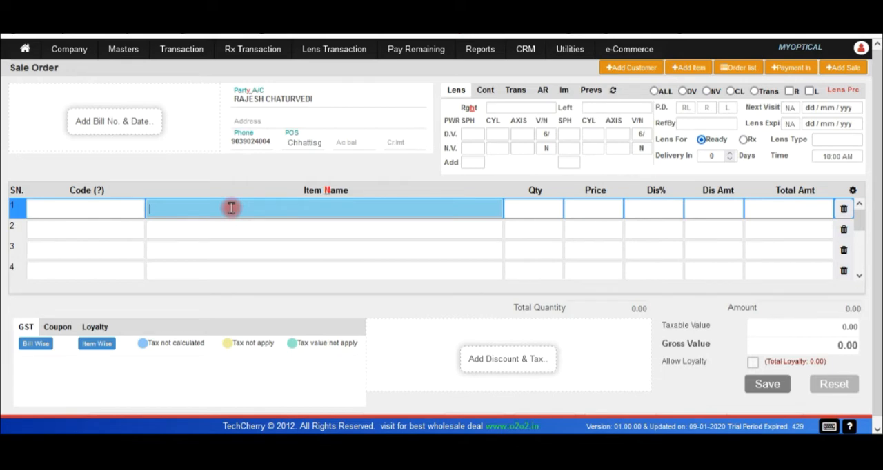
type("FRA")
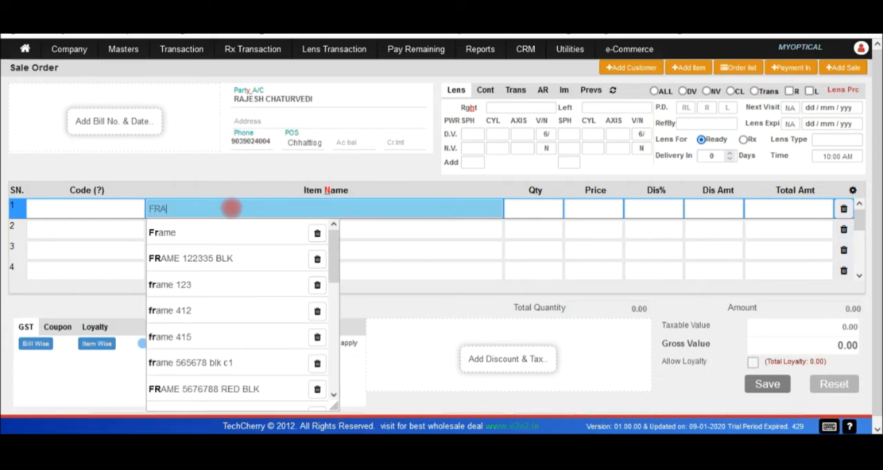
left_click(198, 258)
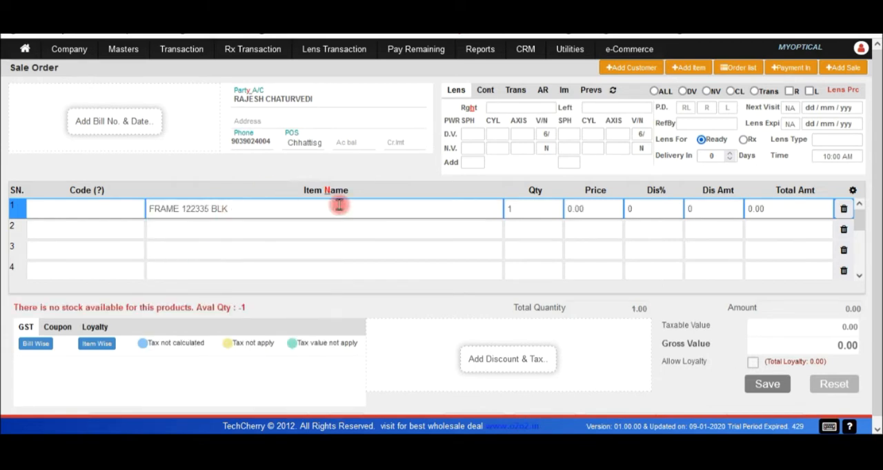
Set the frame's price to 1299 and its discount to 10 percent, keeping a quantity of 1.
left_click(540, 206)
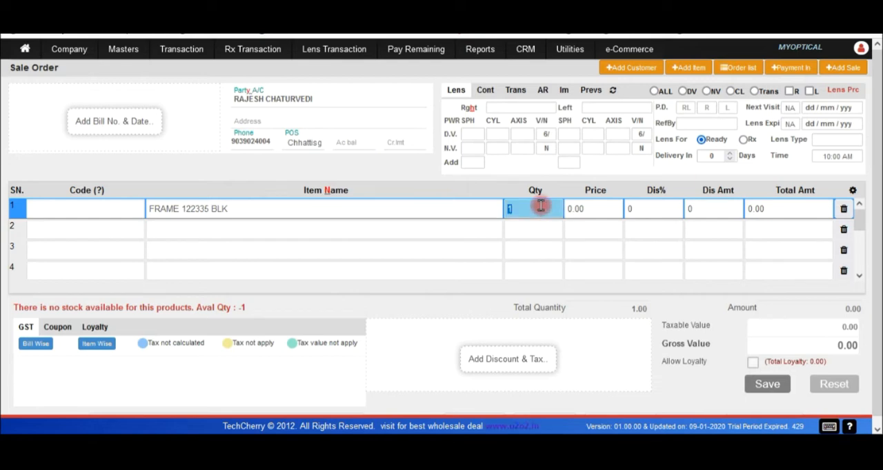
key("Tab")
key("BackSpace")
key("BackSpace")
key("BackSpace")
key("BackSpace")
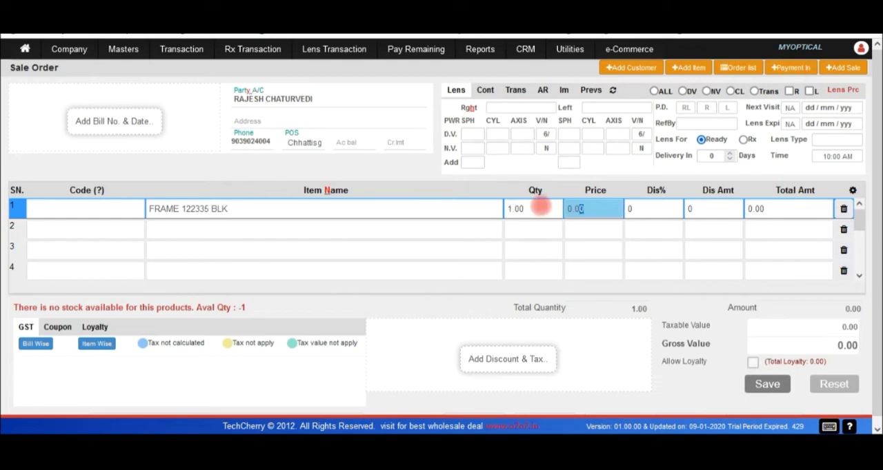
type("1299")
key("Tab")
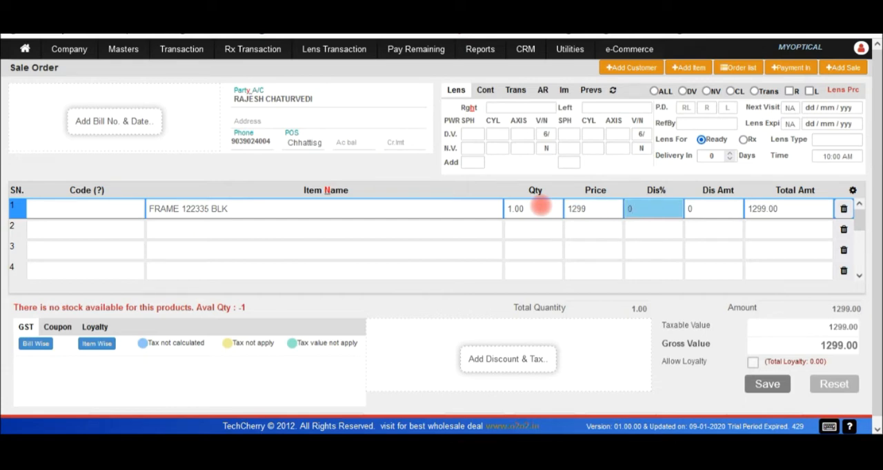
key("ctrl+a")
type("10")
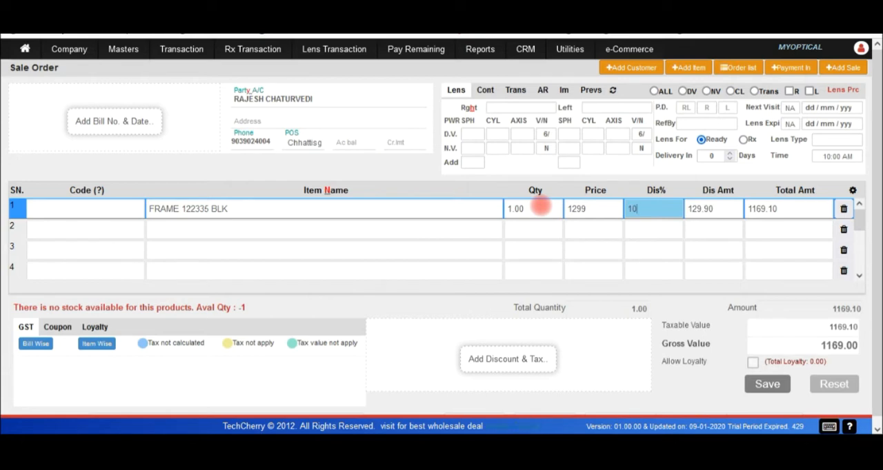
key("Tab")
key("Tab")
key("Tab")
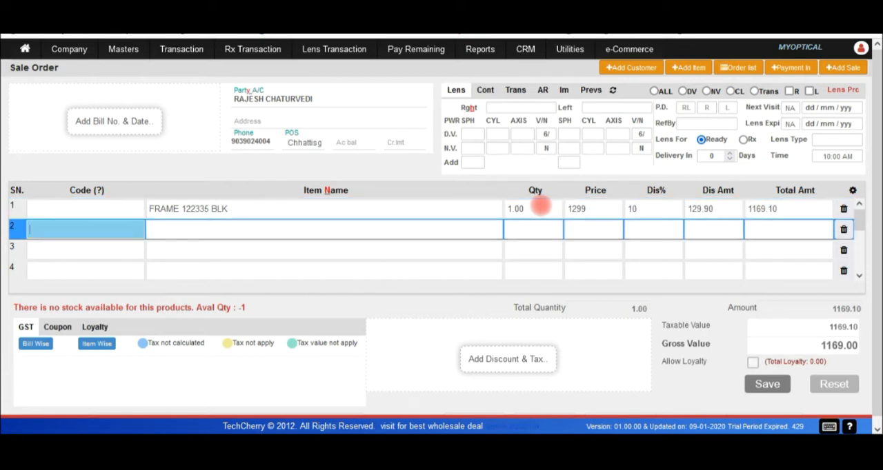
Look up lenses in the second item row and add CR HC LENS to the order.
key("Tab")
type("LENS")
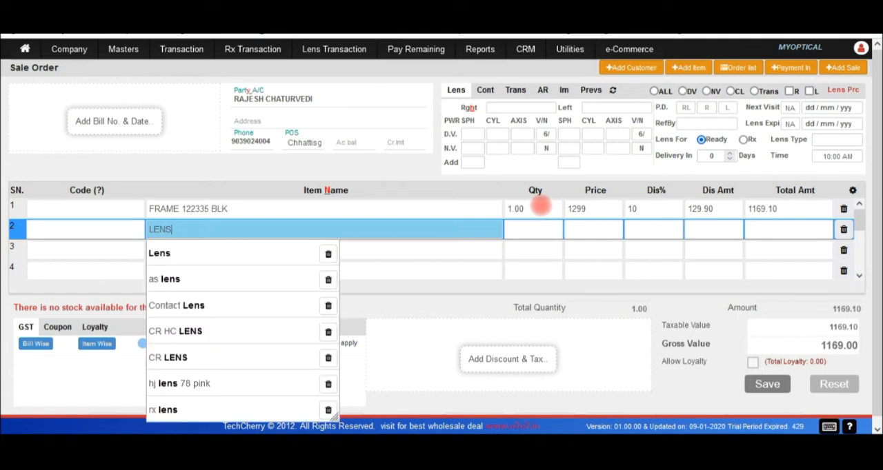
left_click(179, 332)
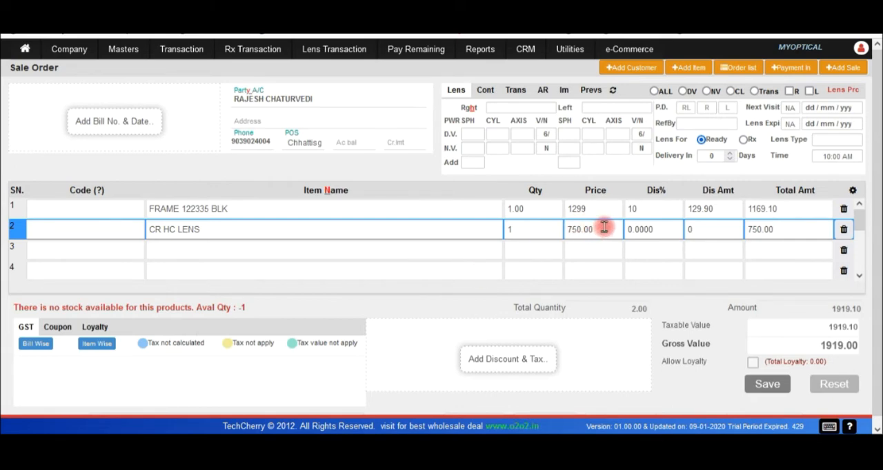
left_click(662, 230)
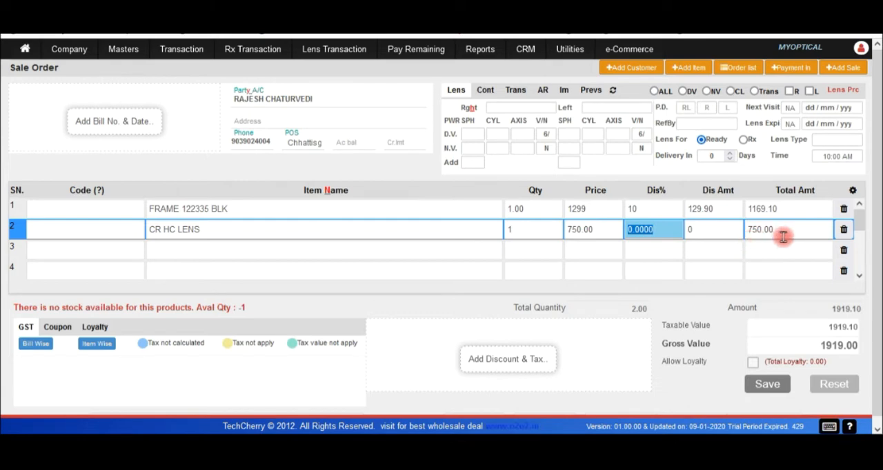
Assign CR HC LENS as the lens for both the right and the left eye.
left_click(510, 107)
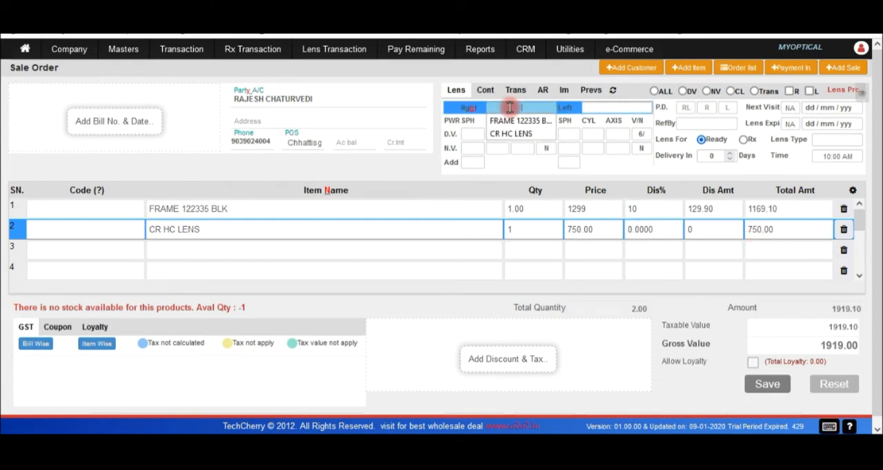
left_click(504, 135)
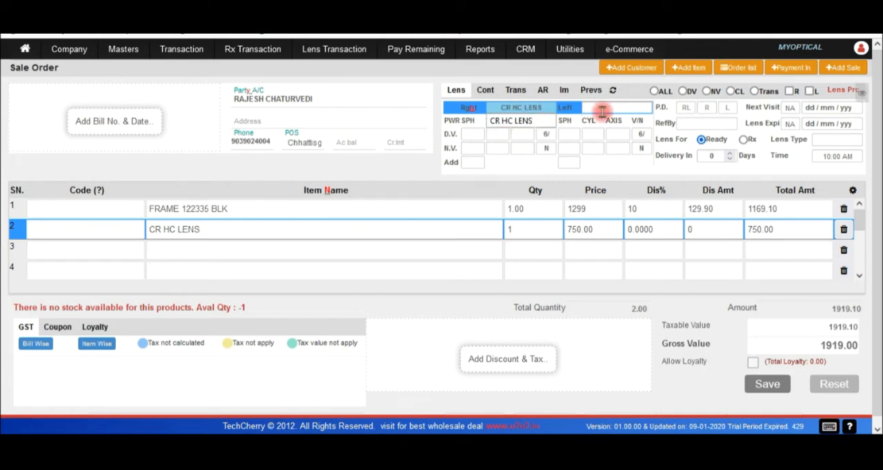
left_click(599, 109)
Enter the right eye's distance power with SPH +1.25, CYL +2.00 and axis 90.
left_click(477, 134)
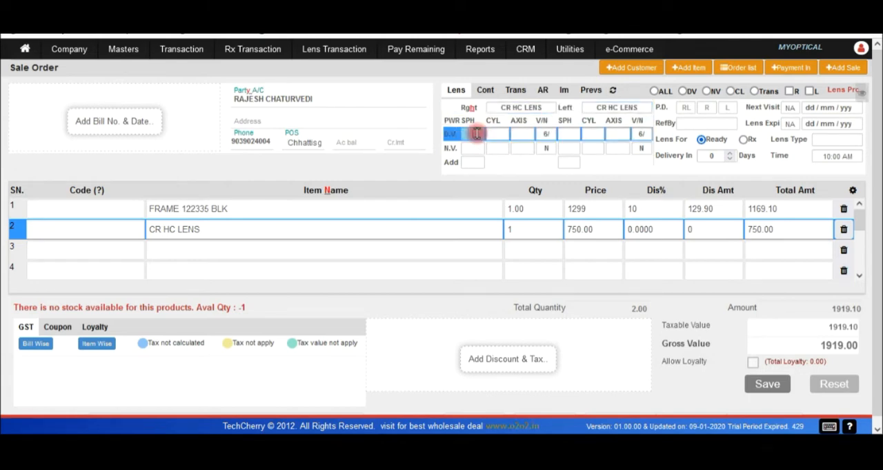
type("1.25")
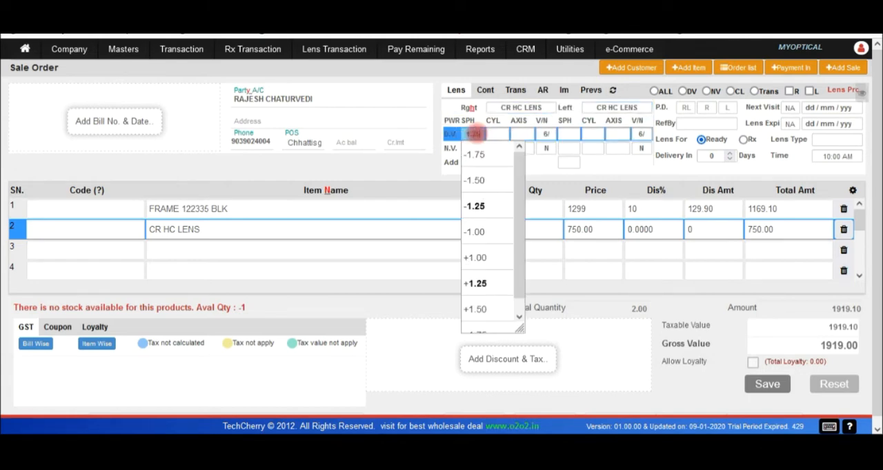
key("Tab")
type("2")
key("Tab")
type("90")
key("Return")
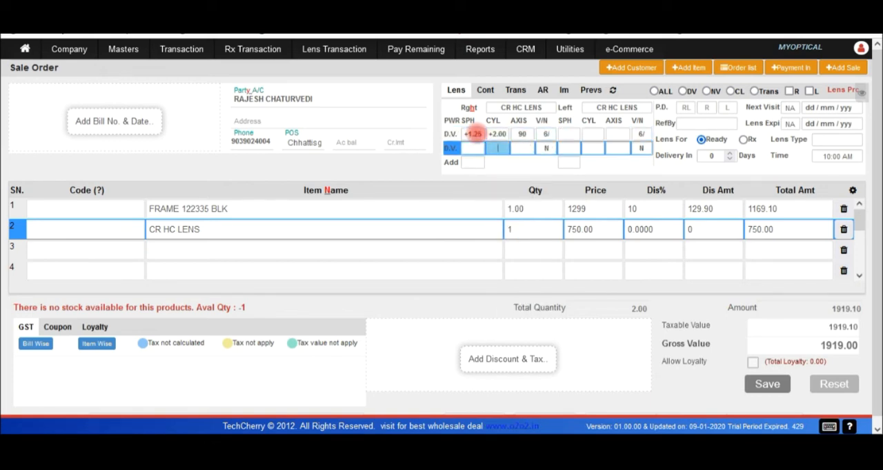
Set the right eye's addition to +2.00, leaving the near power for automatic calculation.
key("Tab")
key("Tab")
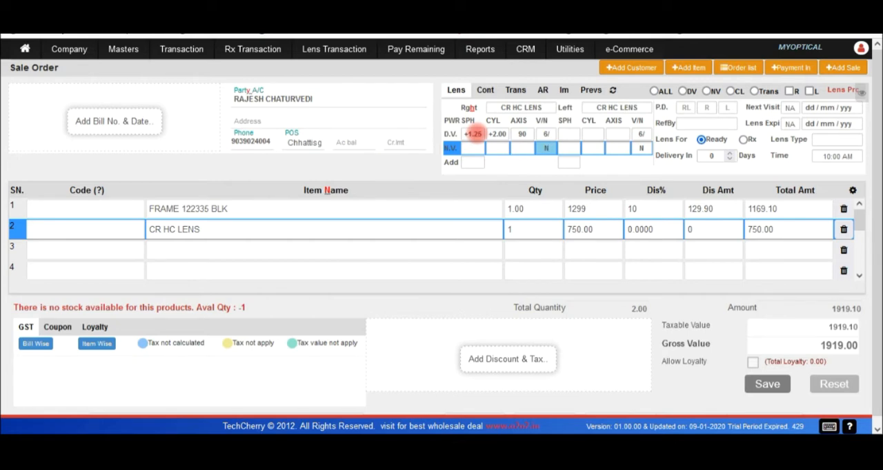
key("Return")
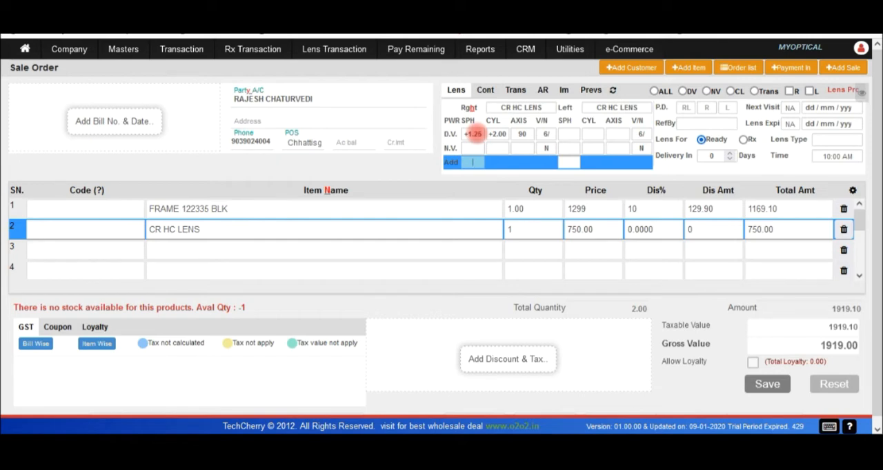
type("2")
key("Return")
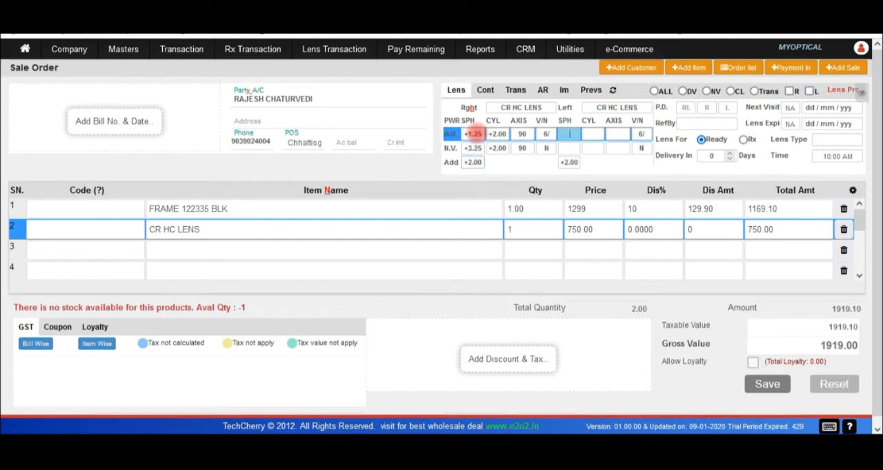
Enter the left eye's distance power with SPH +1.00, CYL +2.00 and axis 90, and accept its +2.00 addition.
type("1")
key("Return")
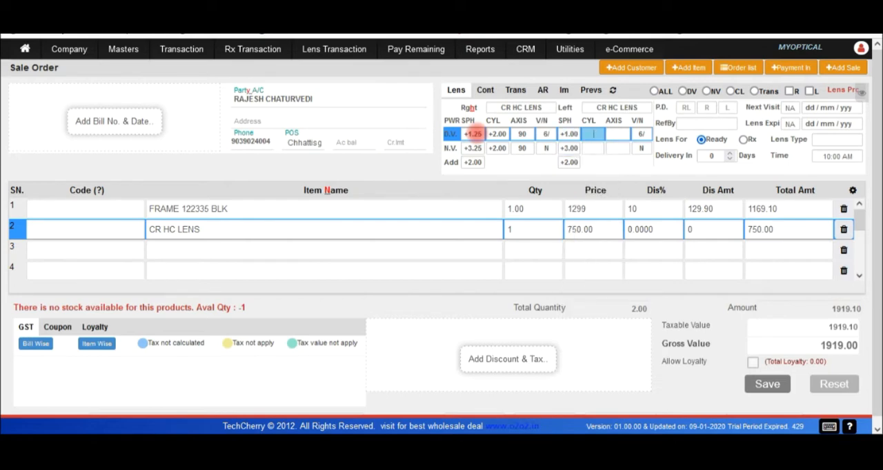
type("2")
key("Return")
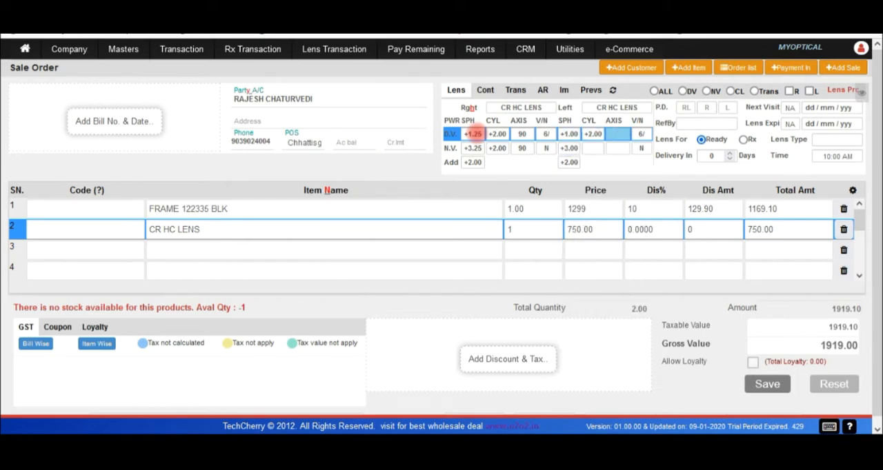
key("Return")
key("Return")
key("Return")
key("Return")
key("Return")
key("Return")
key("Return")
key("Return")
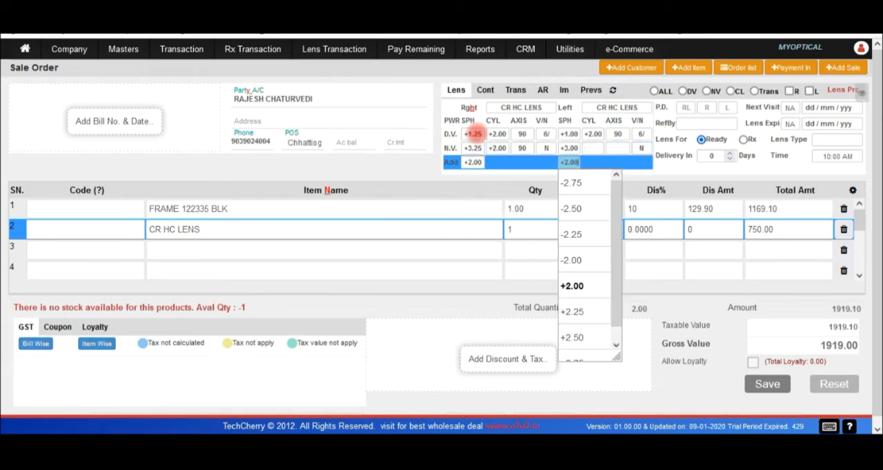
key("Return")
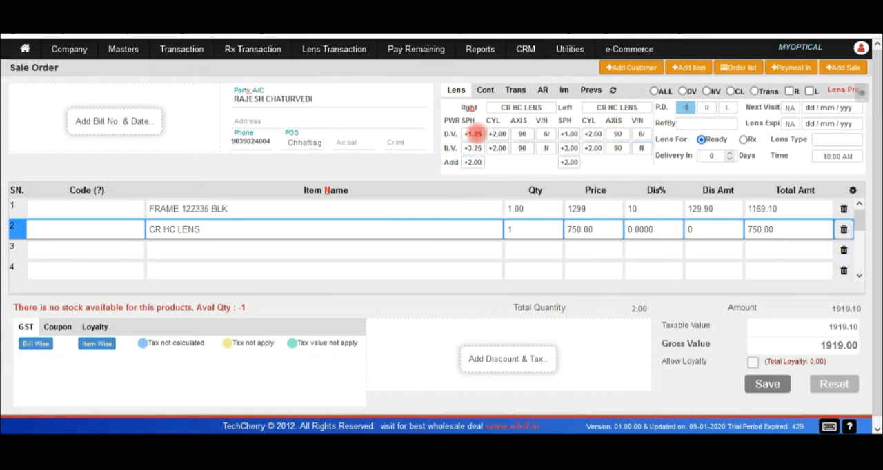
Enter a pupillary distance of 62, split as 30 for the right eye and 32 for the left eye.
key("ctrl")
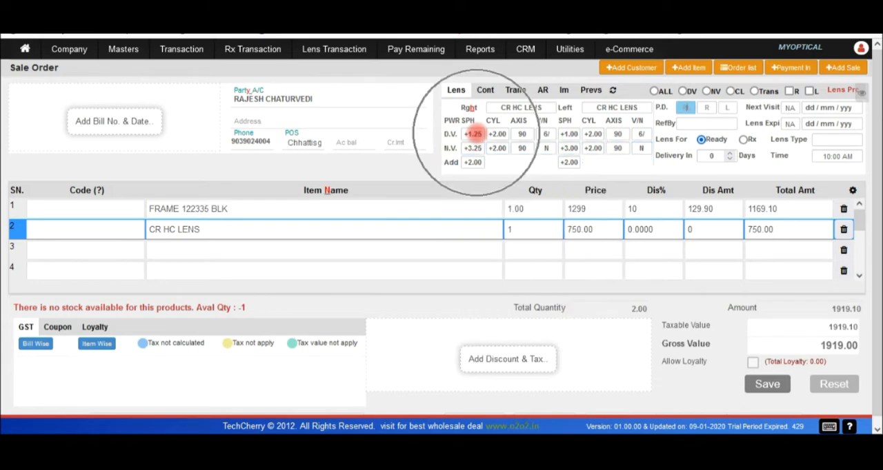
key("ctrl")
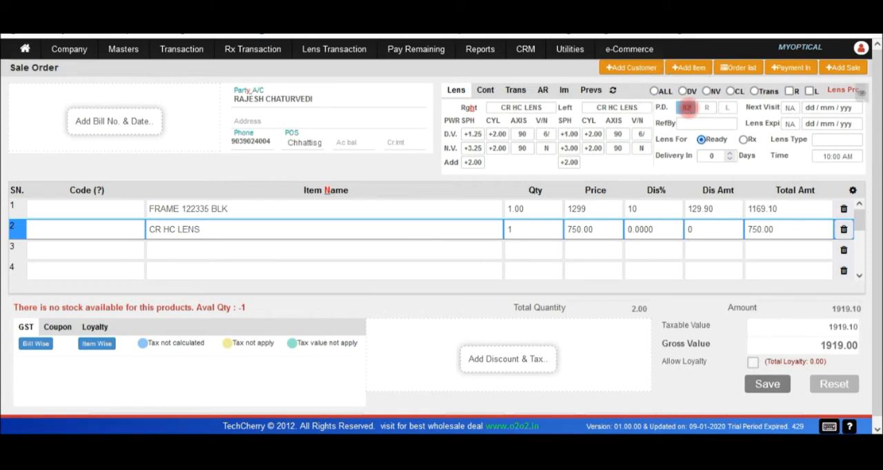
left_click(706, 107)
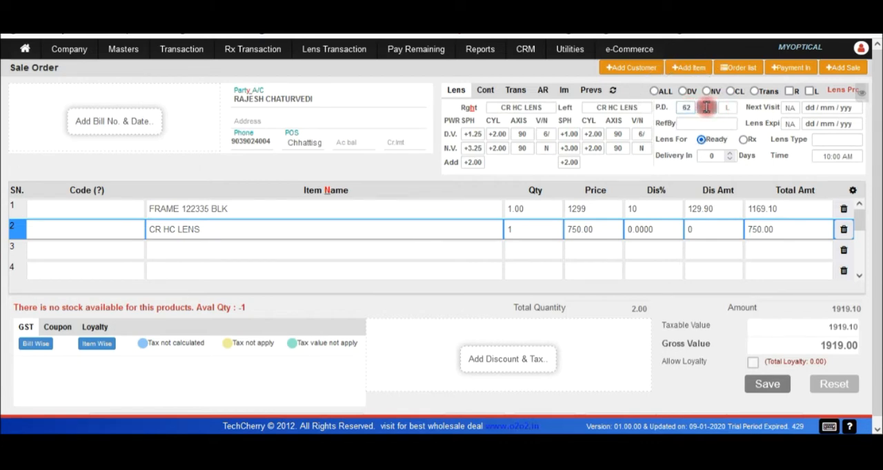
left_click(732, 105)
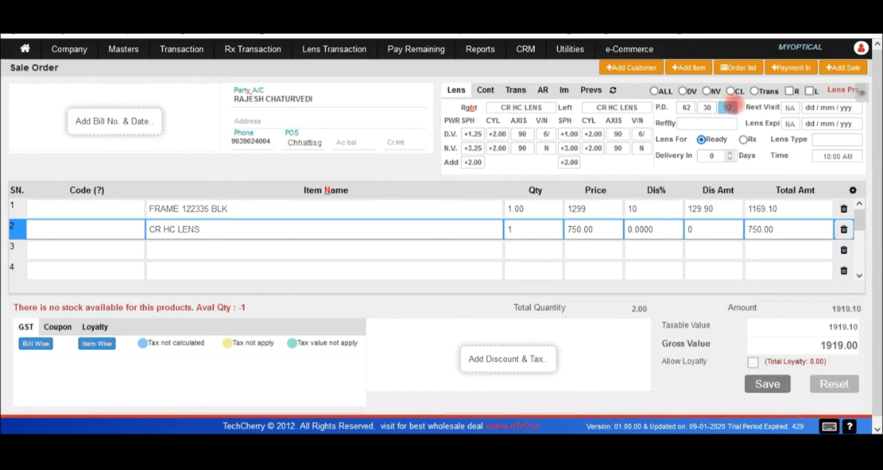
Set the next visit to 6M and enter the referring doctor's name, leaving the lens expiry at NA.
left_click(790, 108)
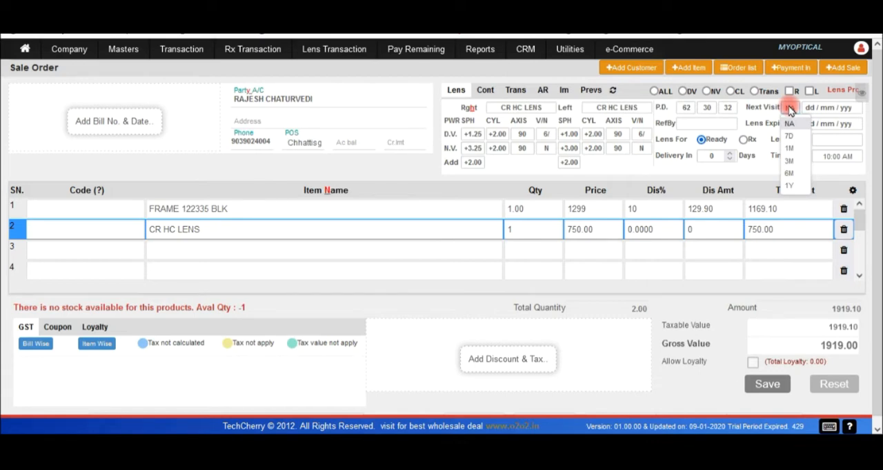
left_click(791, 174)
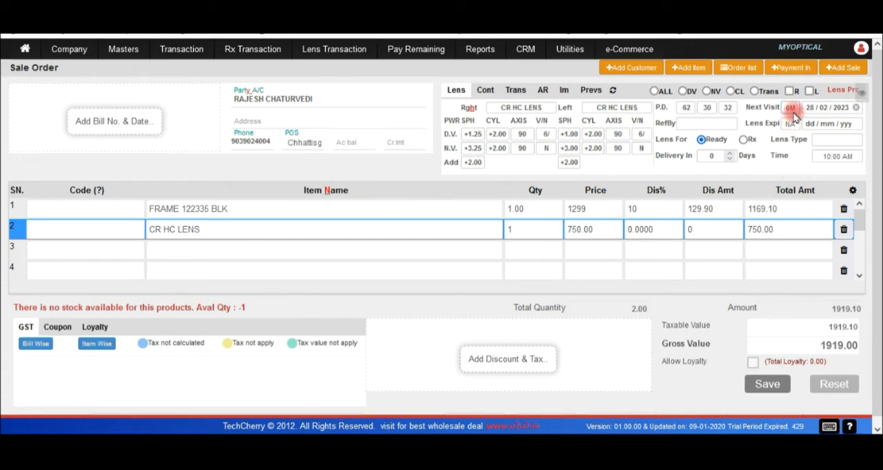
left_click(716, 126)
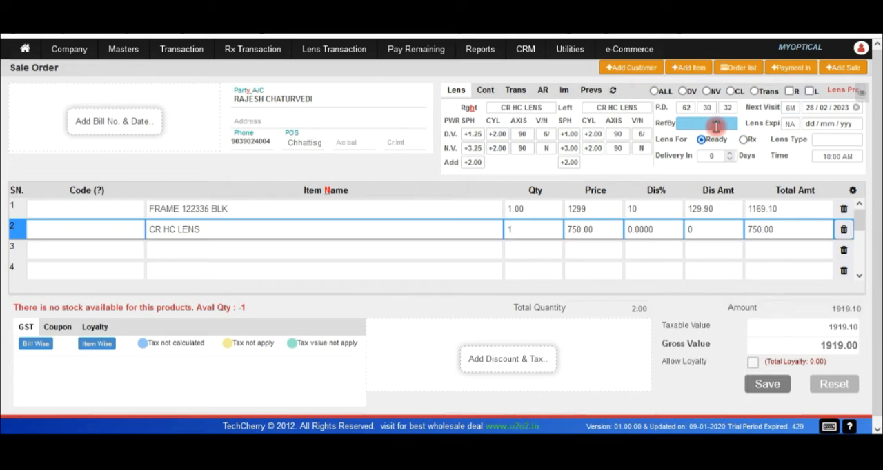
left_click(702, 151)
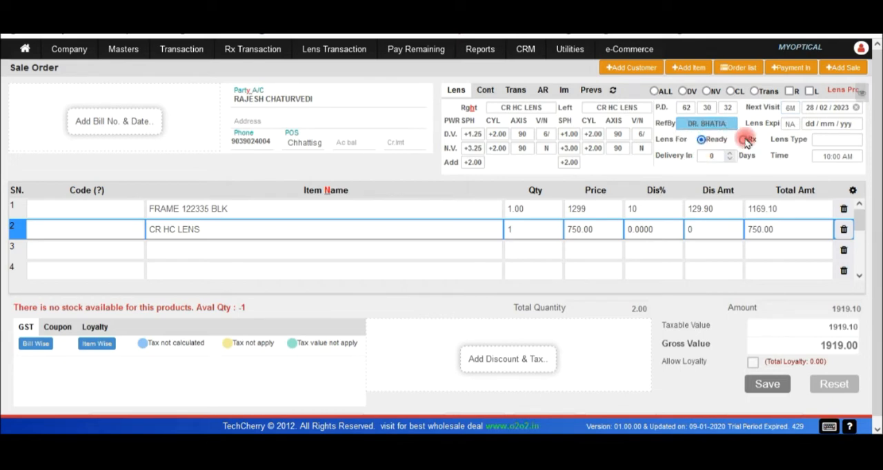
left_click(793, 127)
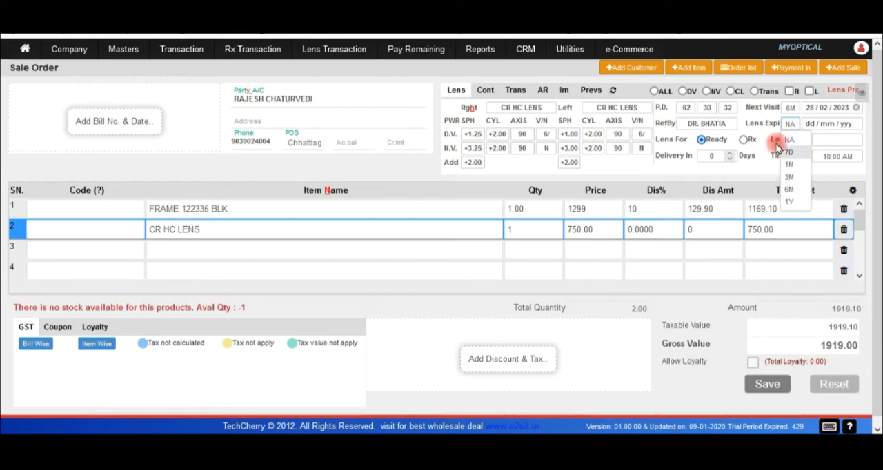
left_click(767, 123)
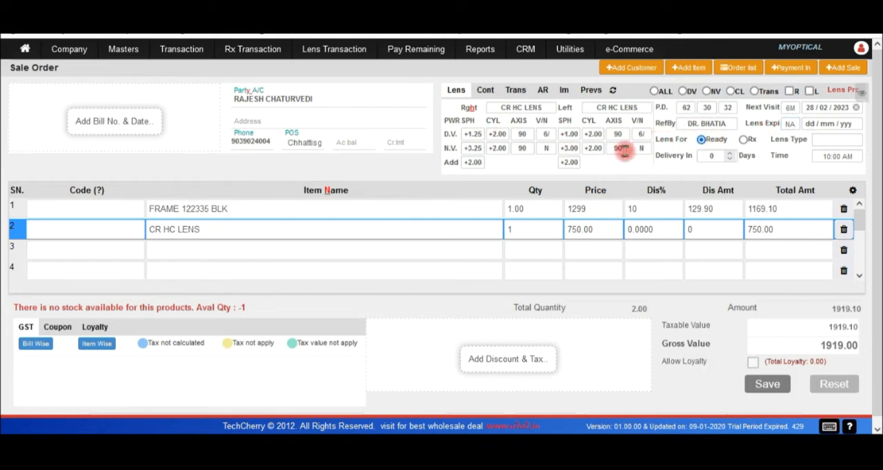
Mark the lens as Rx and choose CR HMC as the lens type.
left_click(745, 140)
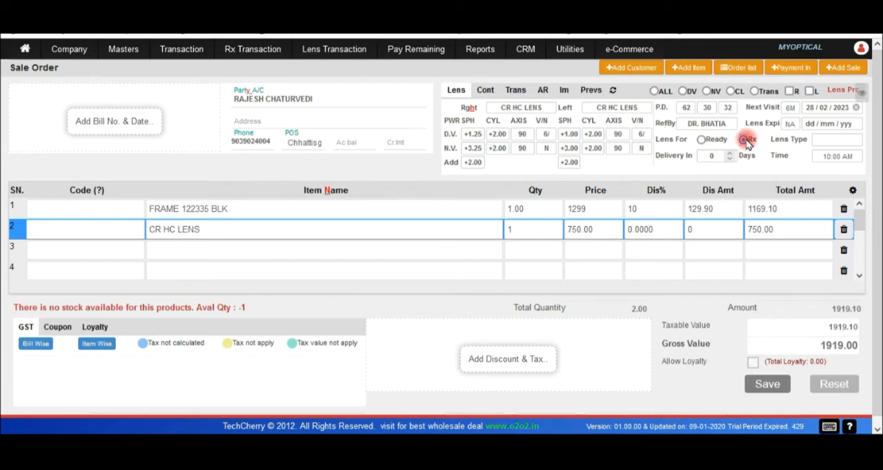
left_click(834, 140)
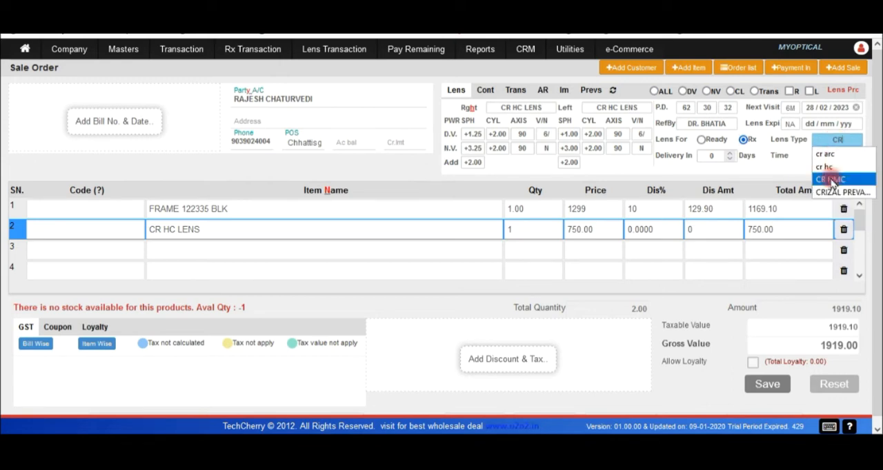
left_click(831, 178)
Set the order's delivery to 2 days, keeping the 10:00 AM delivery time.
left_click(713, 156)
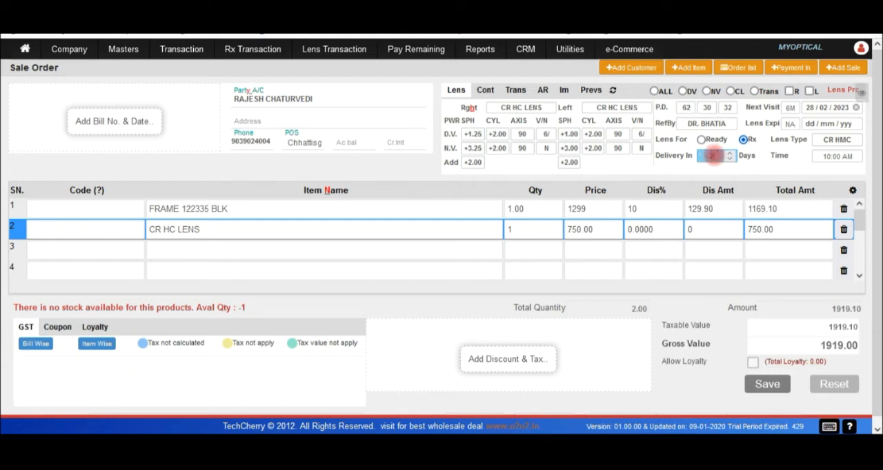
left_click(830, 156)
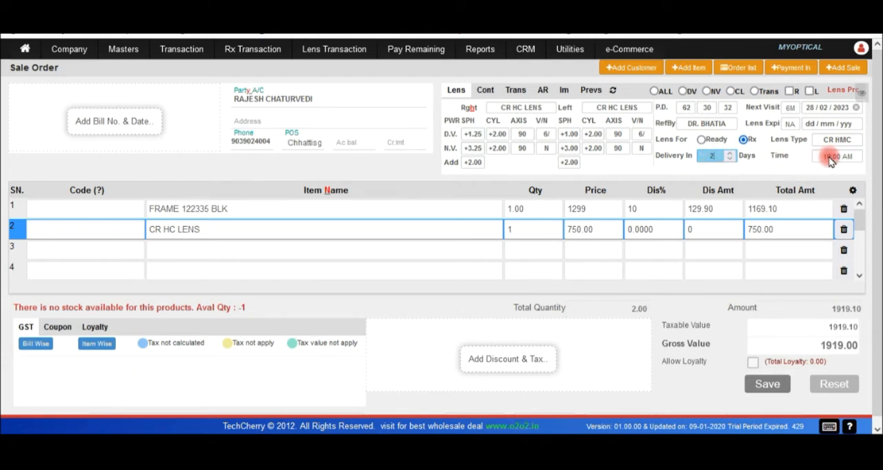
left_click(829, 157)
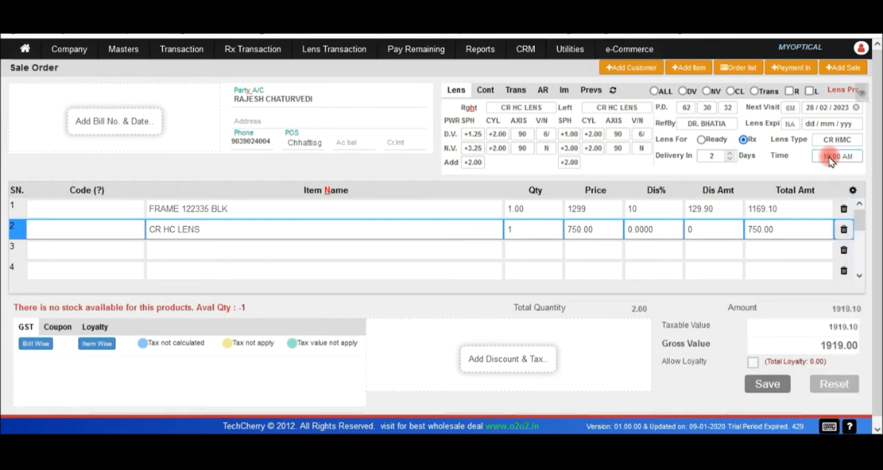
Show the coupons available for the sale order and review the details of the B1G1 offer.
key("ctrl")
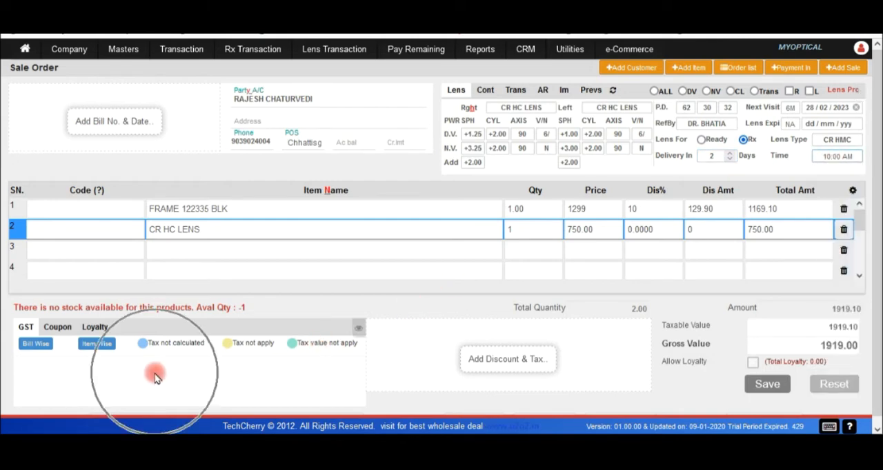
left_click(58, 328)
left_click(83, 329)
left_click(57, 328)
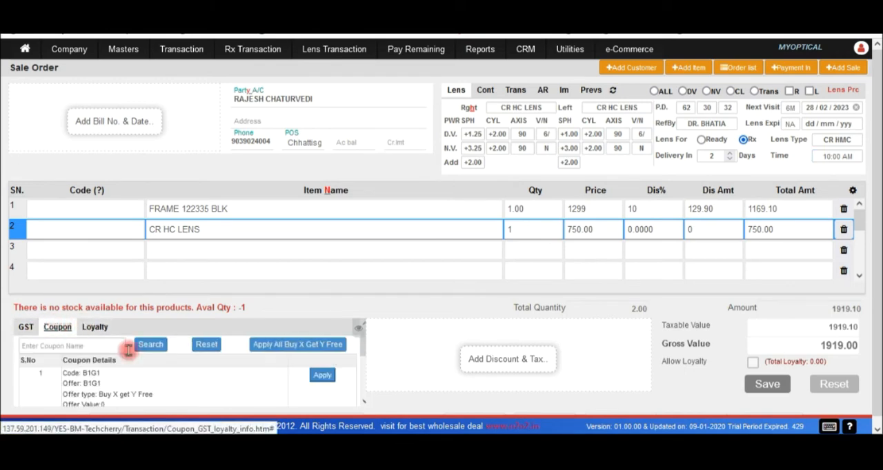
scroll(870, 235, "down", 1)
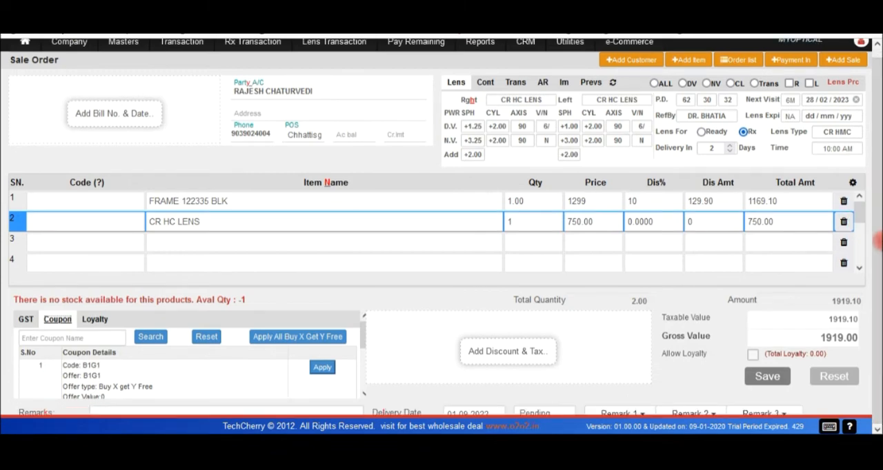
key("ctrl")
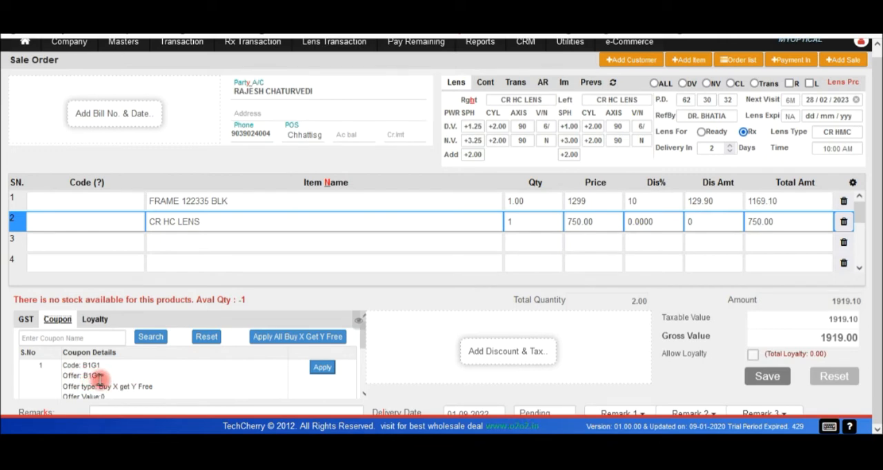
left_click_drag(361, 322, 363, 342)
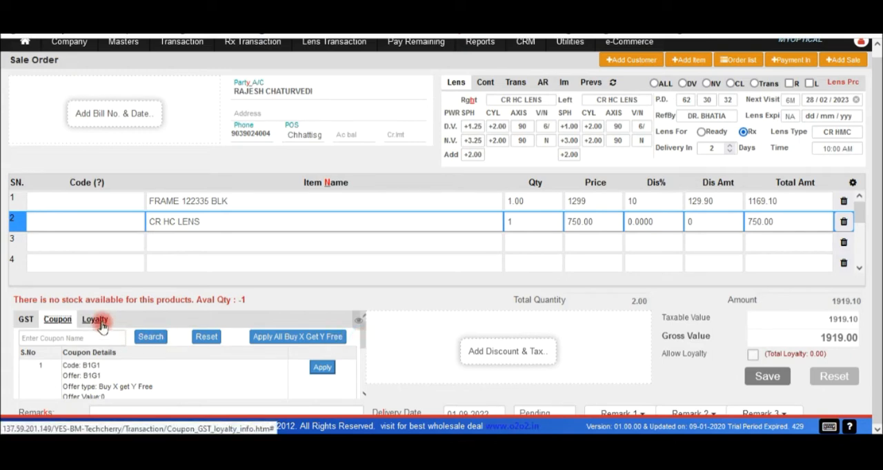
Open Loyalty Master Settings and examine the membership account fields and the tier loyalty award settings.
mouse_move(131, 46)
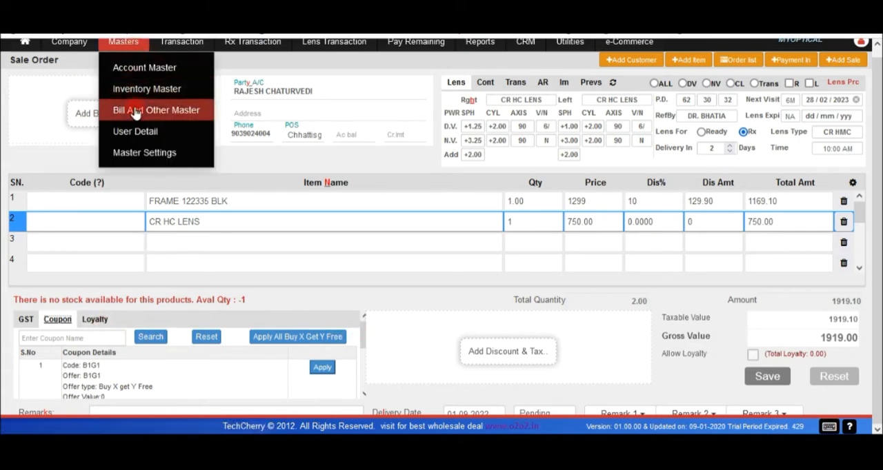
mouse_move(158, 89)
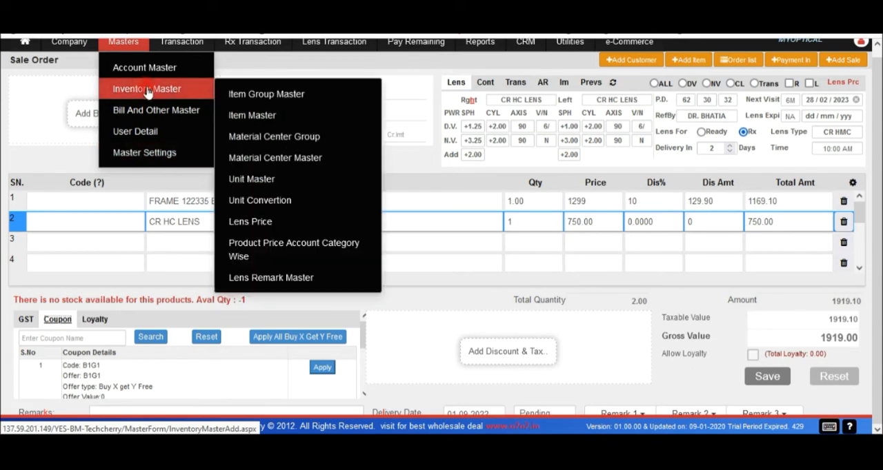
mouse_move(182, 110)
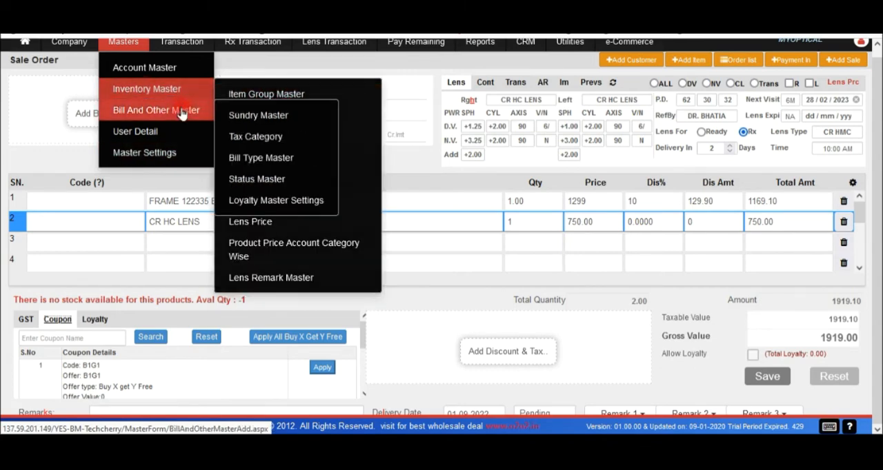
left_click(247, 201)
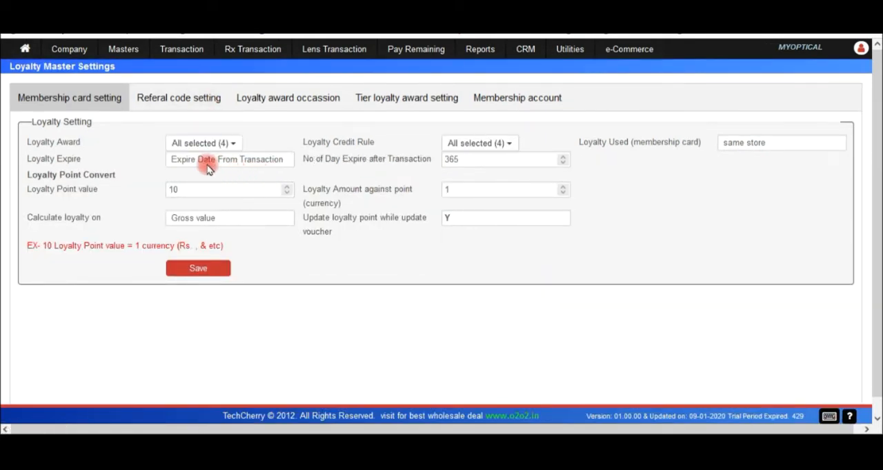
left_click(498, 100)
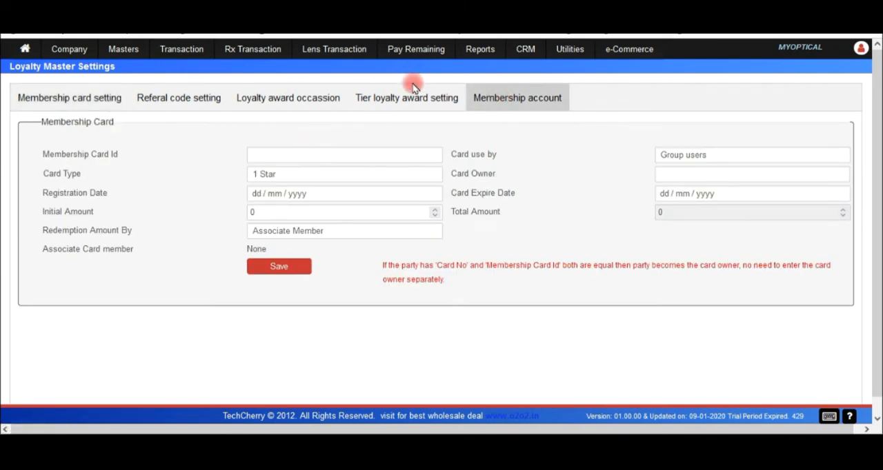
left_click(399, 104)
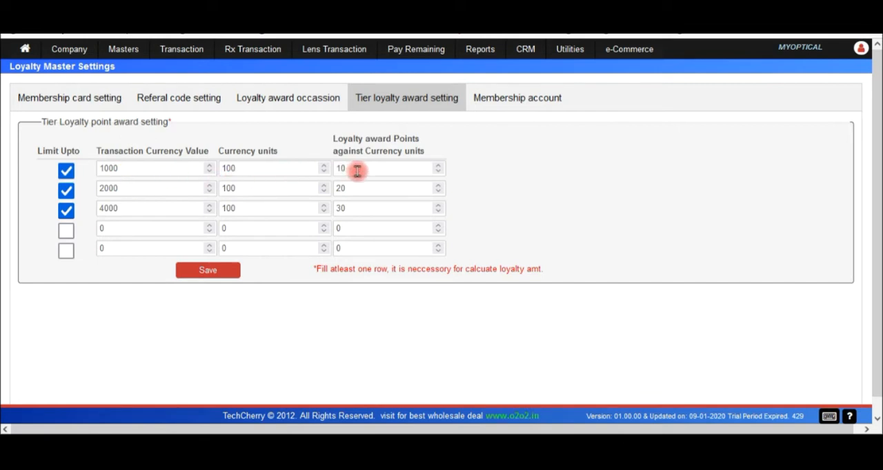
left_click(497, 107)
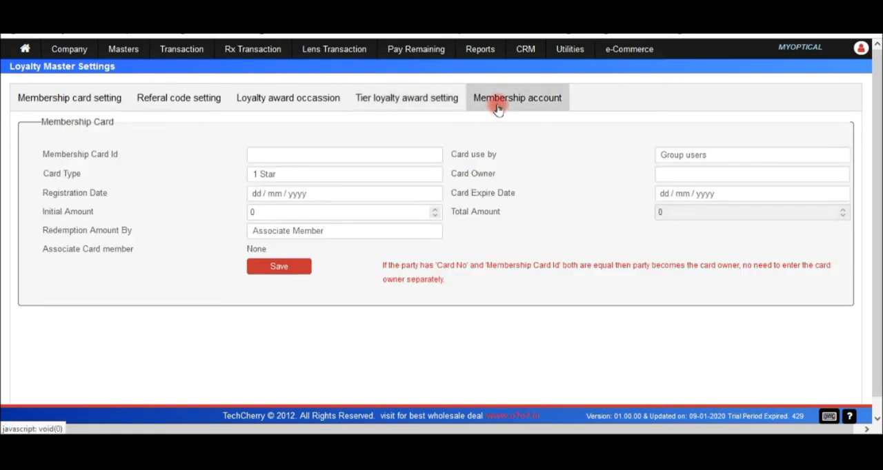
Switch the loyalty award occasion setting to Specific Occassion and inspect its occasion and date fields without saving.
left_click(298, 99)
left_click(197, 142)
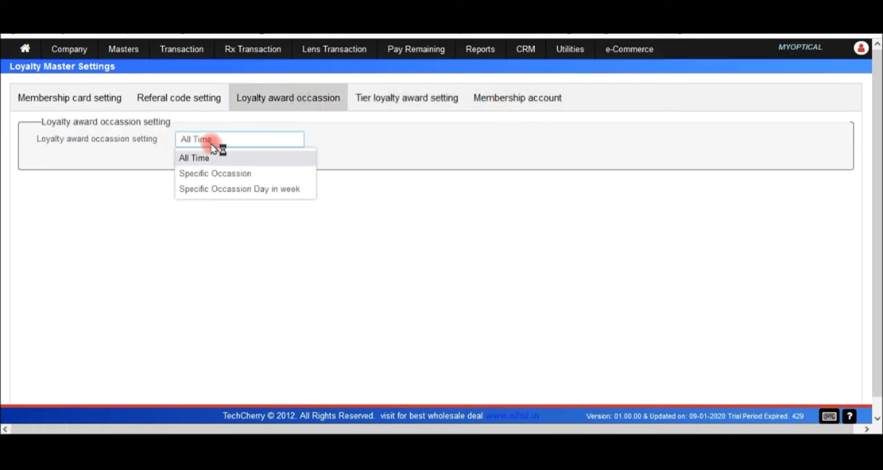
left_click(209, 175)
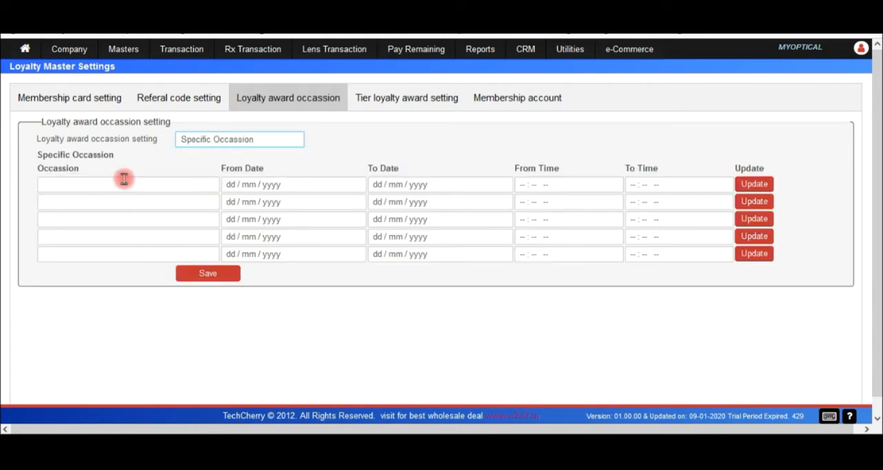
left_click(119, 183)
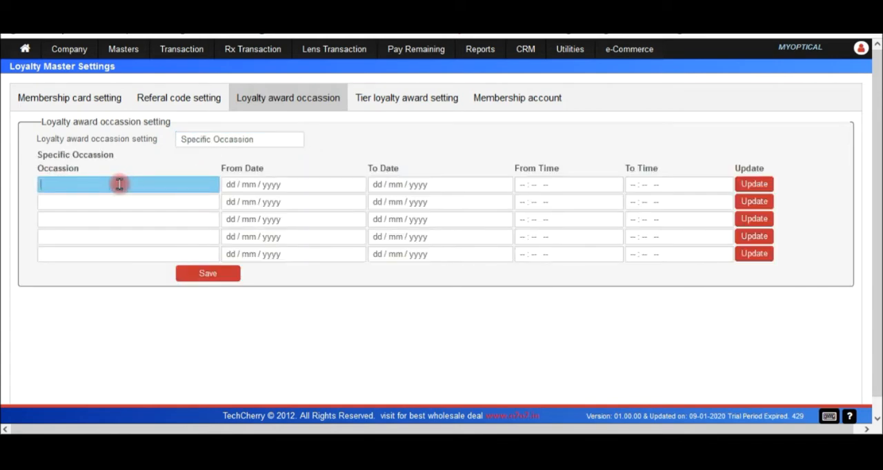
left_click(251, 184)
left_click(154, 187)
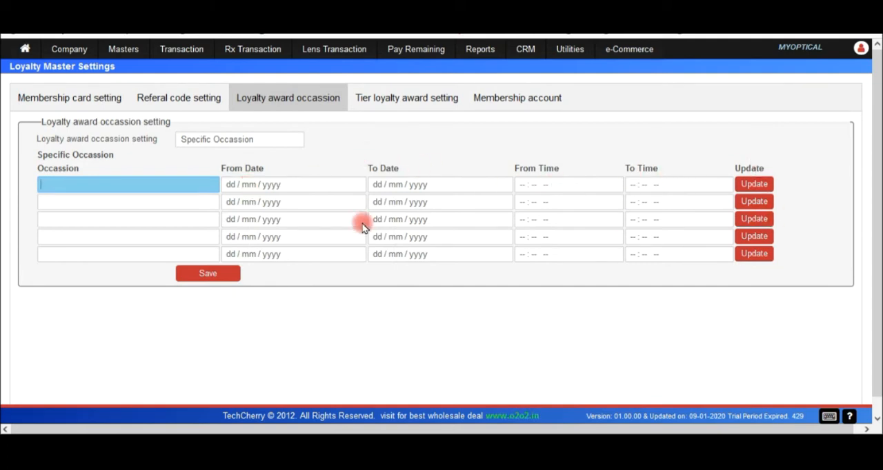
Review the referral code settings and the membership card settings of the loyalty program.
left_click(197, 109)
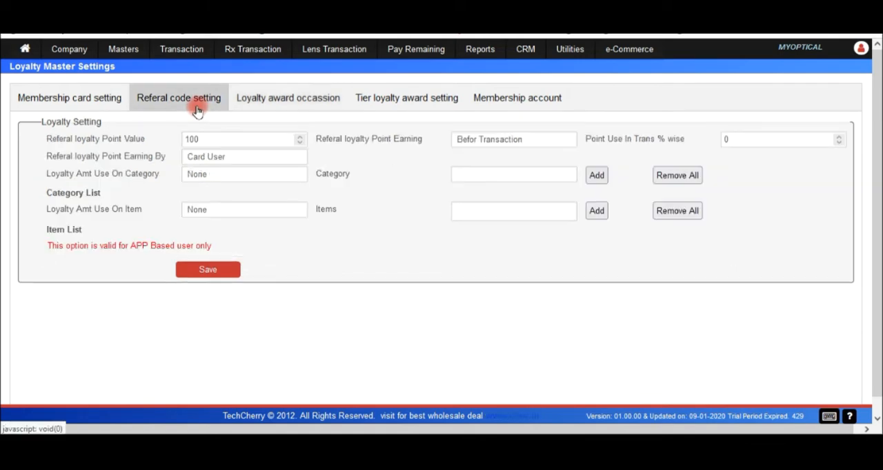
left_click(83, 101)
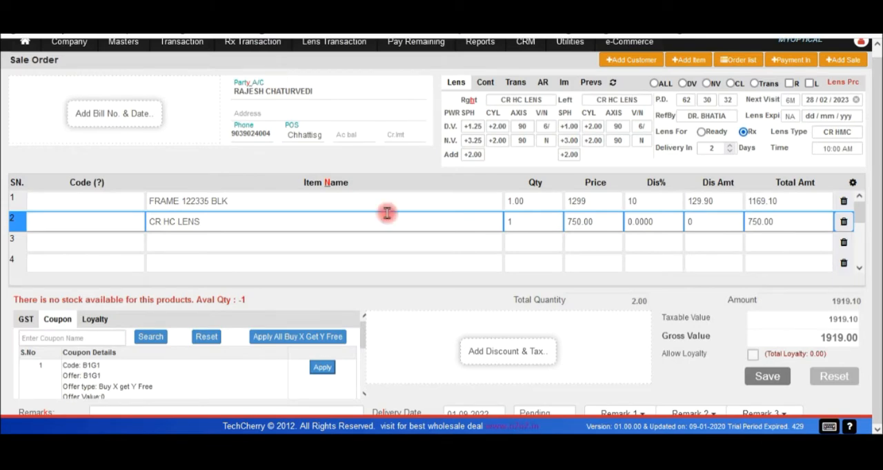
Add a Discount Amt entry of 19 to the sale order's taxes and other charges.
left_click(500, 353)
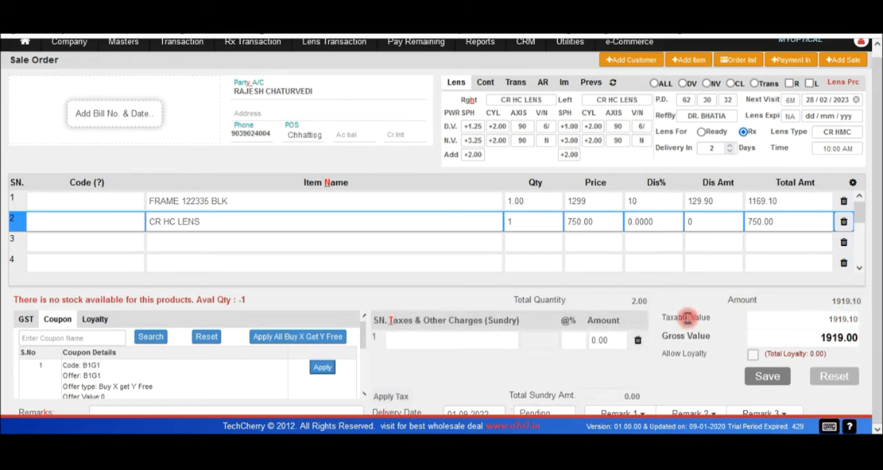
left_click(456, 343)
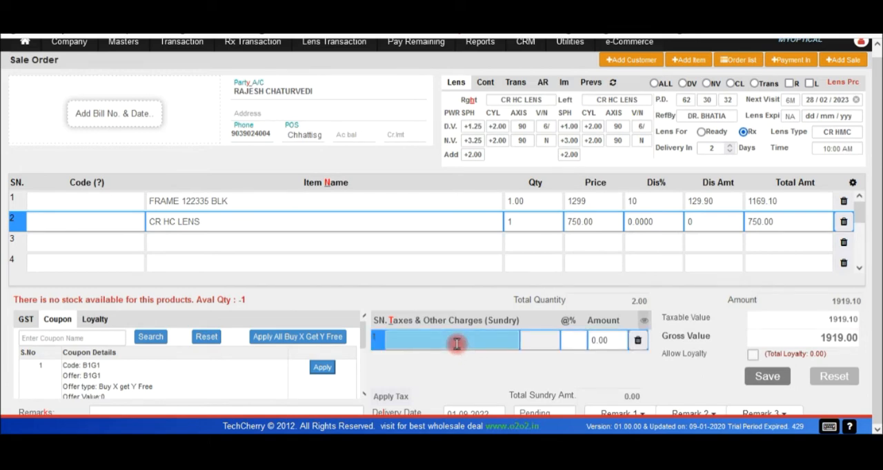
type("DIS")
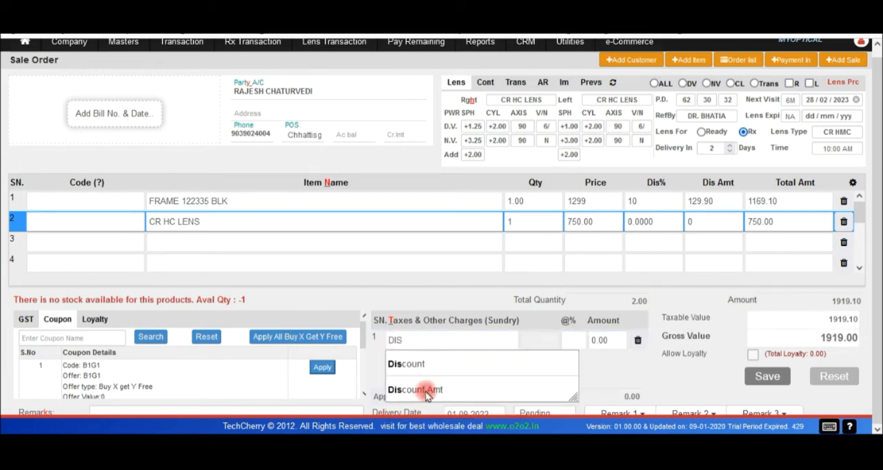
left_click(428, 390)
left_click(589, 343)
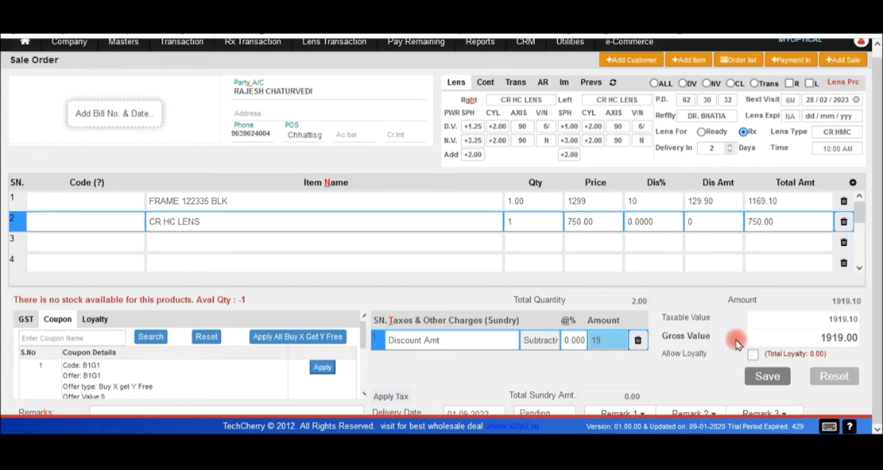
key("Return")
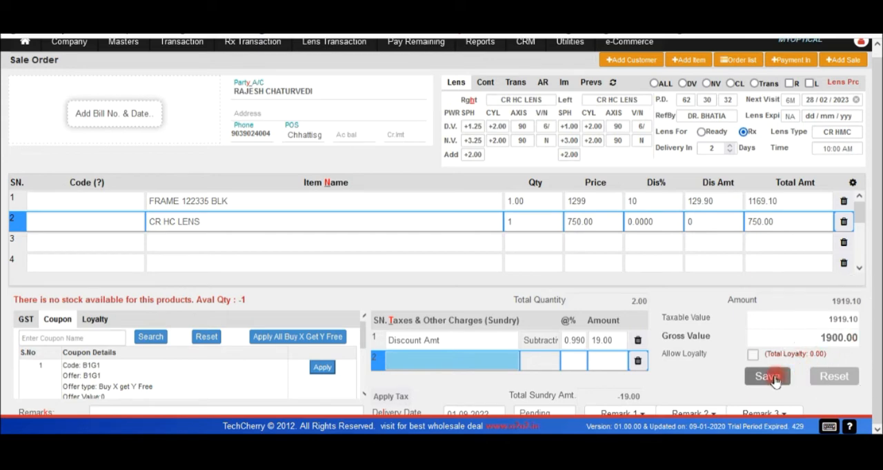
left_click(301, 407)
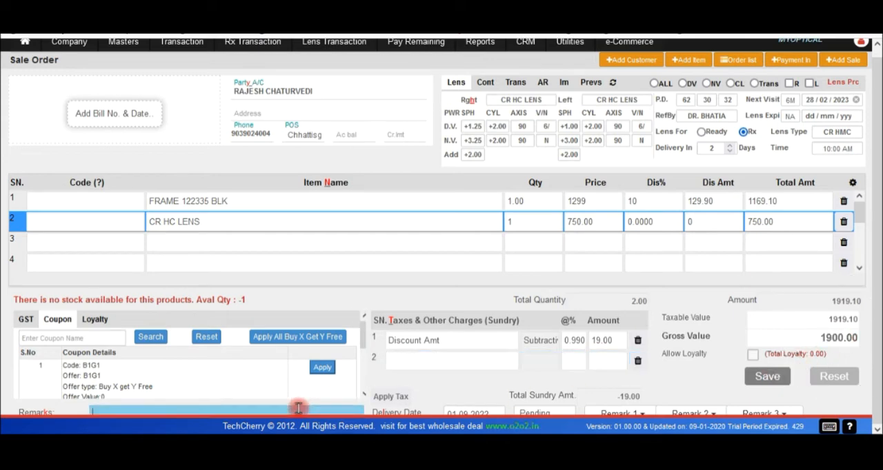
Save the sale order with an advance payment split into 200 cash, 300 card and 200 Paytm.
left_click(769, 377)
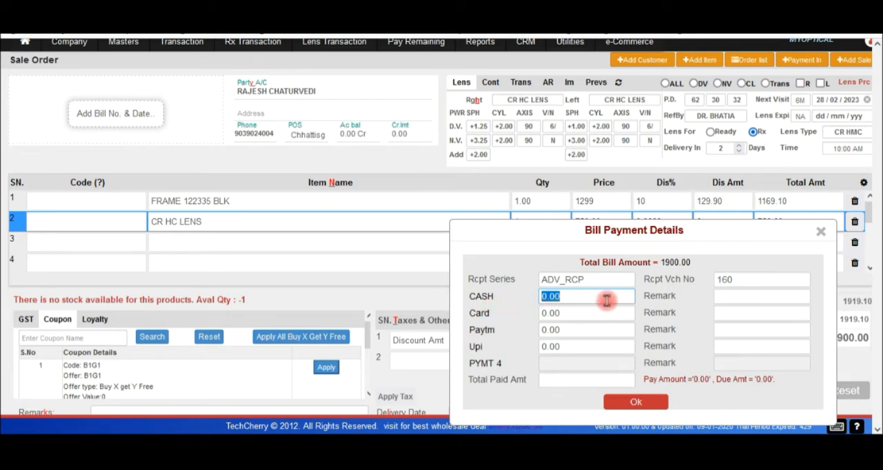
type("200")
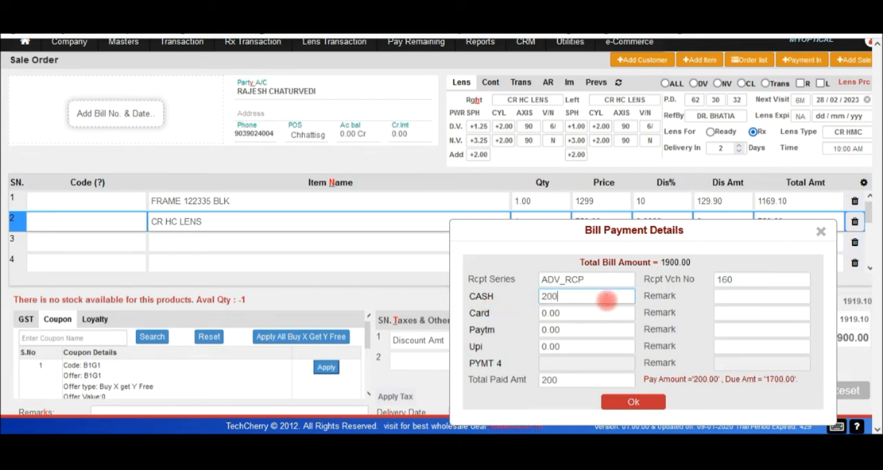
left_click(590, 314)
type("300")
left_click(573, 329)
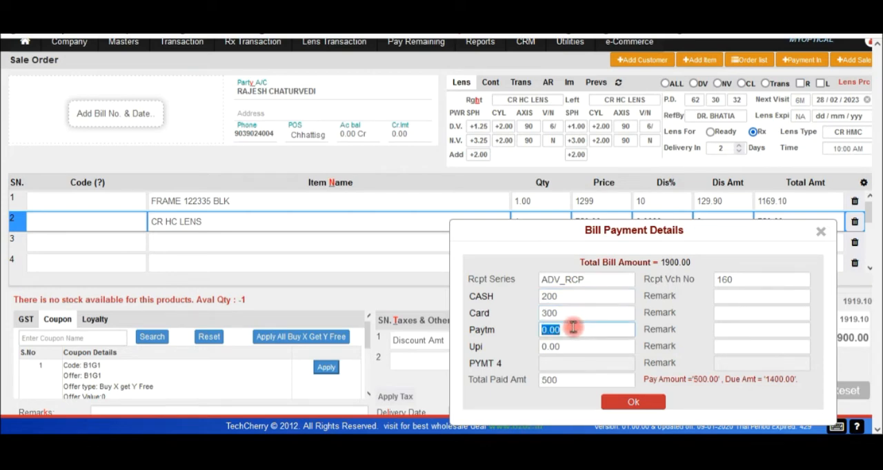
type("200")
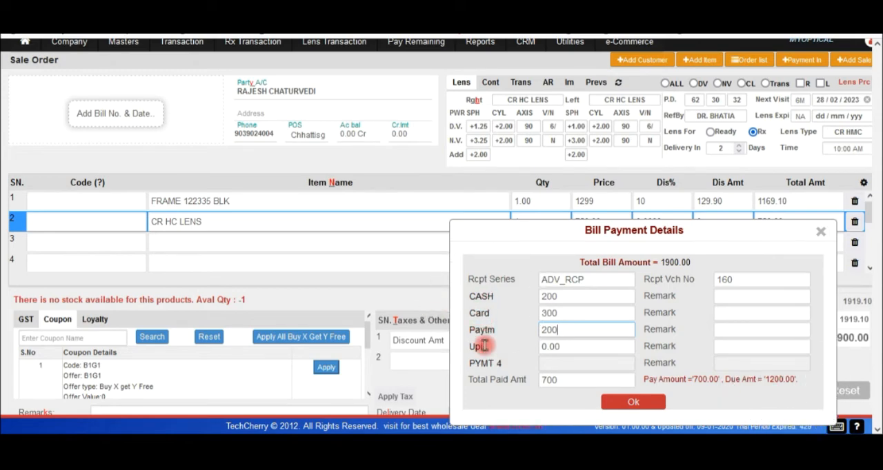
left_click(633, 402)
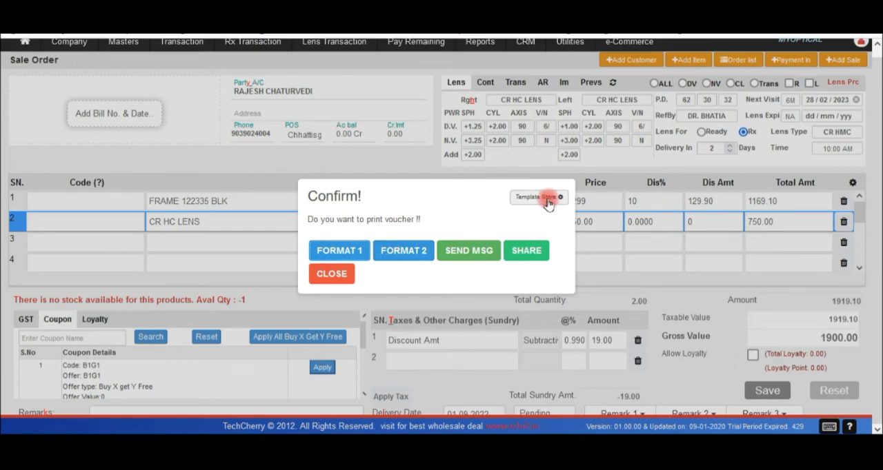
Open the Template Store, list the server report templates and preview the Optical A4 Format bill.
key("ctrl")
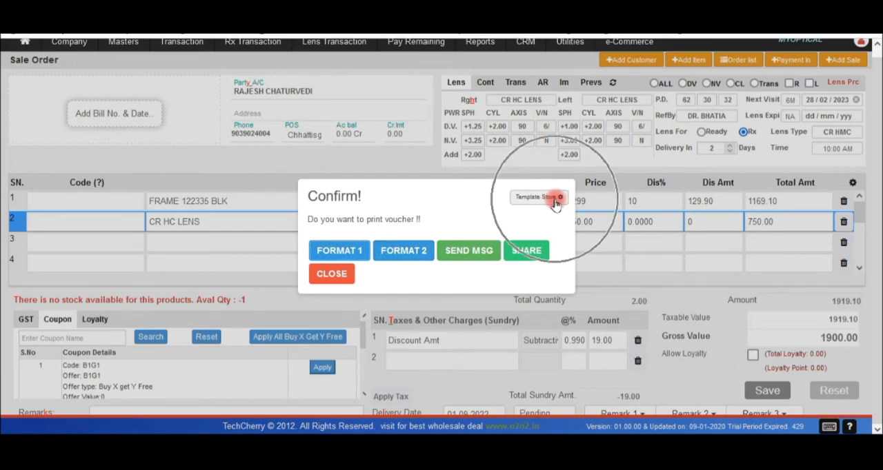
left_click(560, 200)
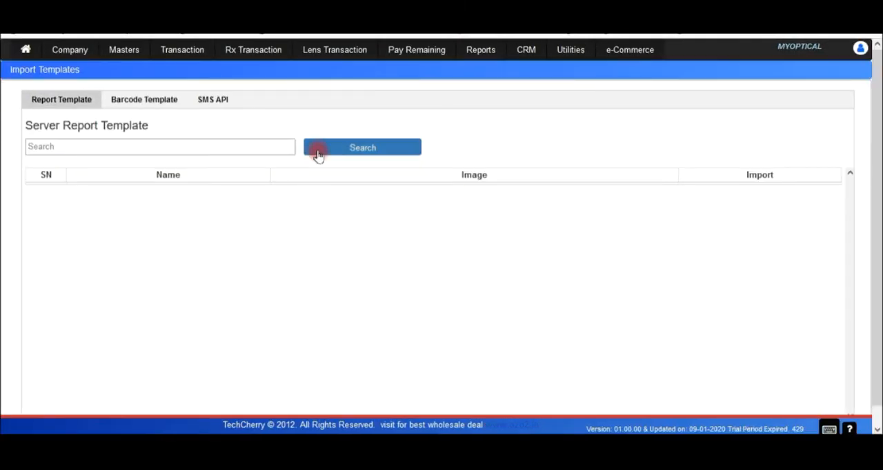
left_click(345, 151)
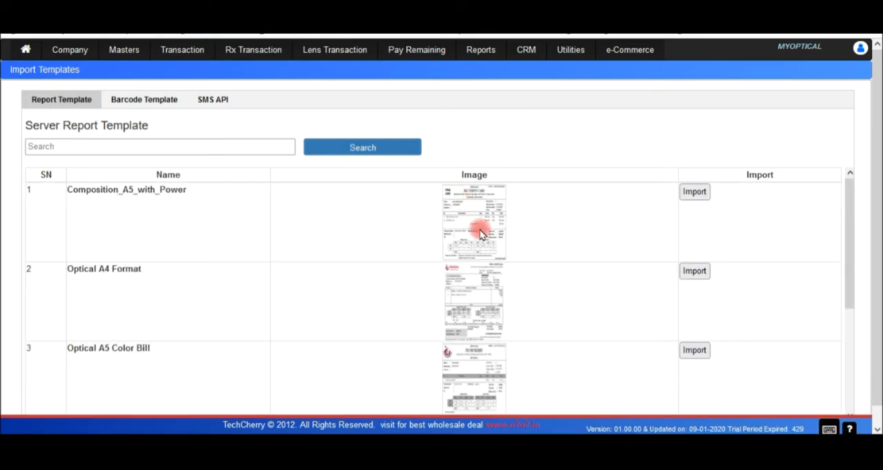
left_click(474, 330)
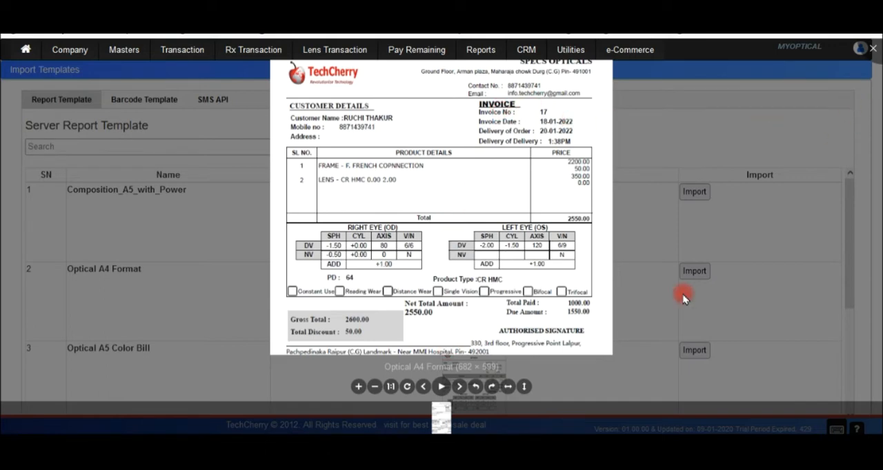
left_click(873, 50)
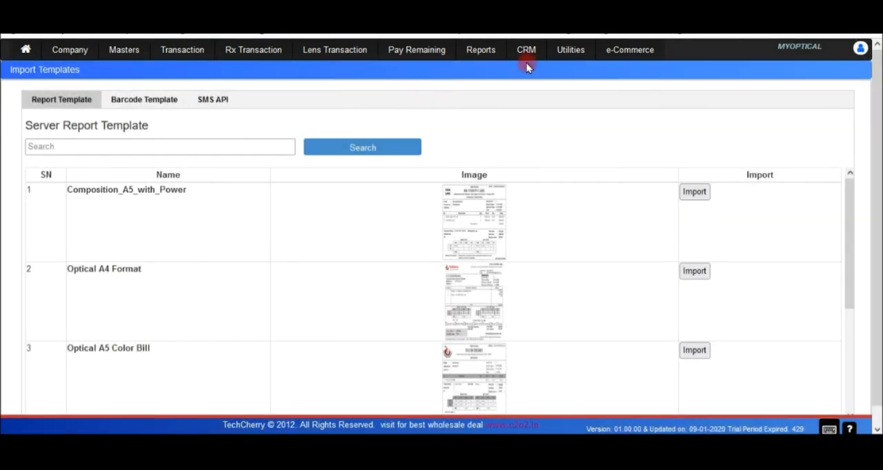
Open the report template designer and load the ANRIK EYEWEAR template as a FormDesign.
left_click(624, 50)
left_click(575, 56)
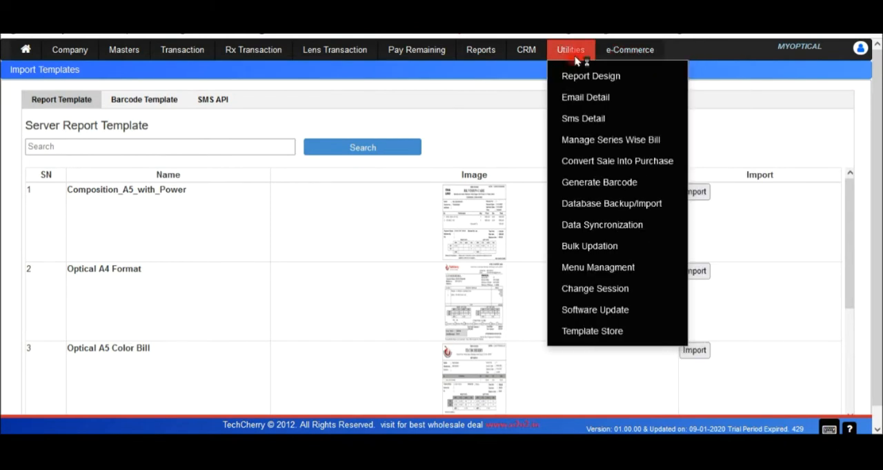
mouse_move(601, 77)
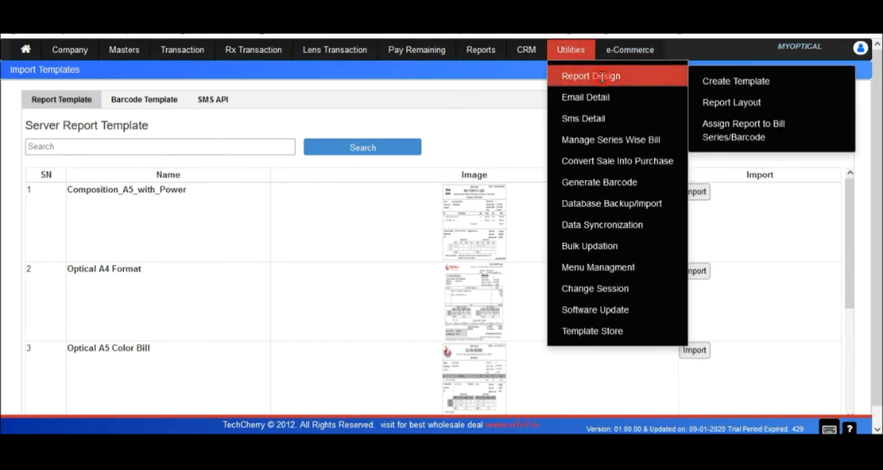
left_click(718, 81)
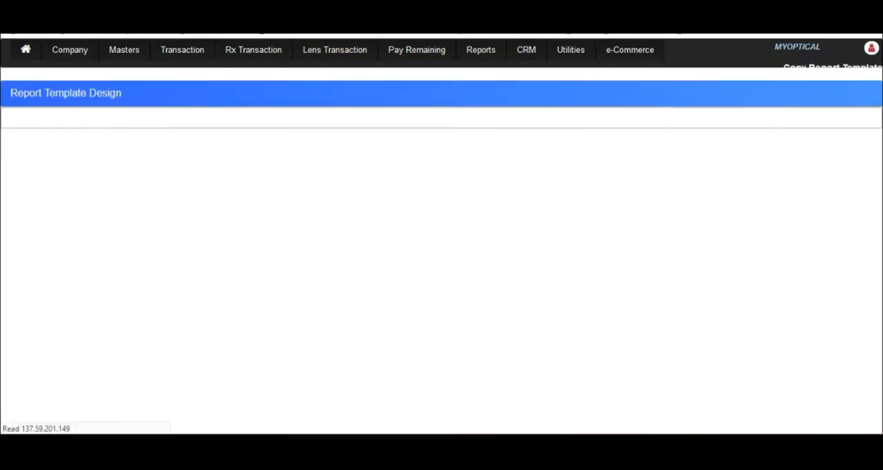
left_click(737, 102)
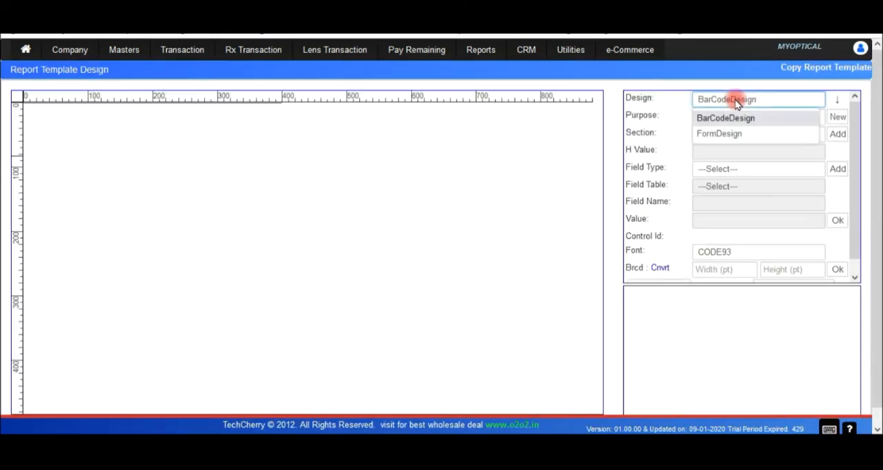
left_click(724, 136)
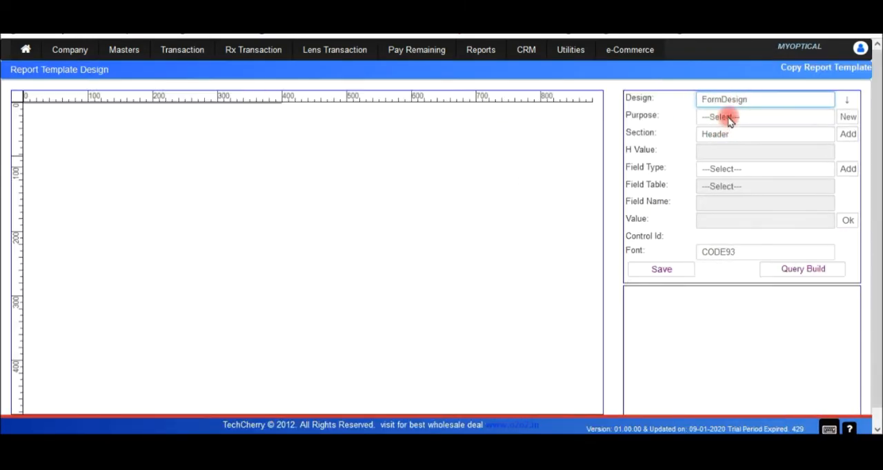
left_click(725, 117)
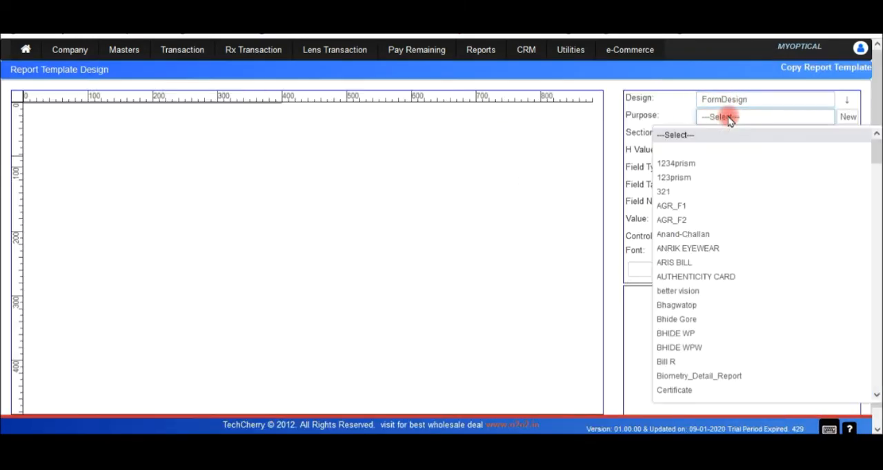
left_click(690, 249)
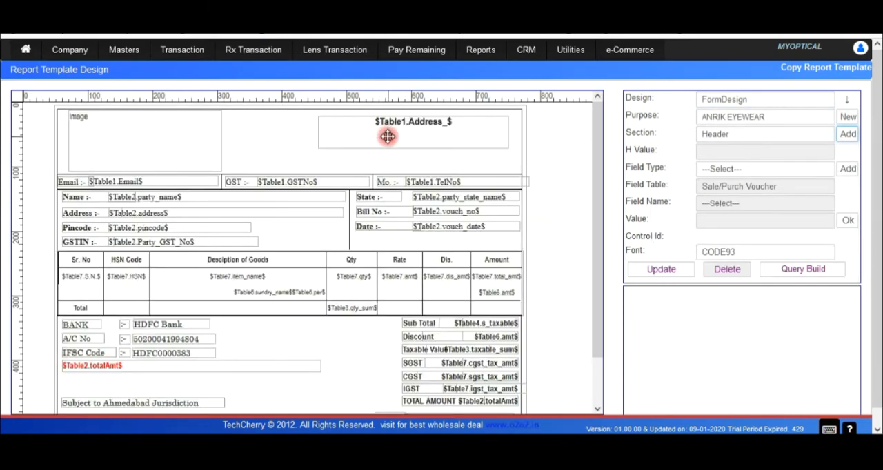
Move the address field in the template header next to the image box, leaving Font Apply enabled.
left_click(382, 146)
left_click_drag(381, 147, 294, 132)
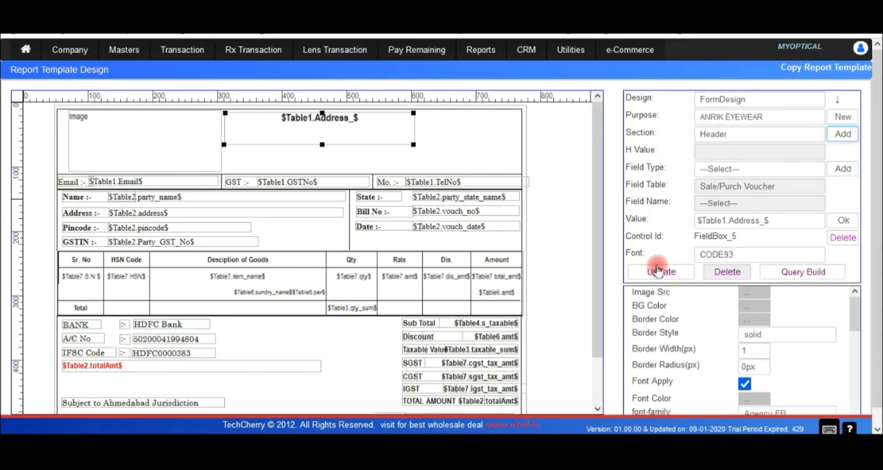
left_click(747, 385)
left_click(748, 385)
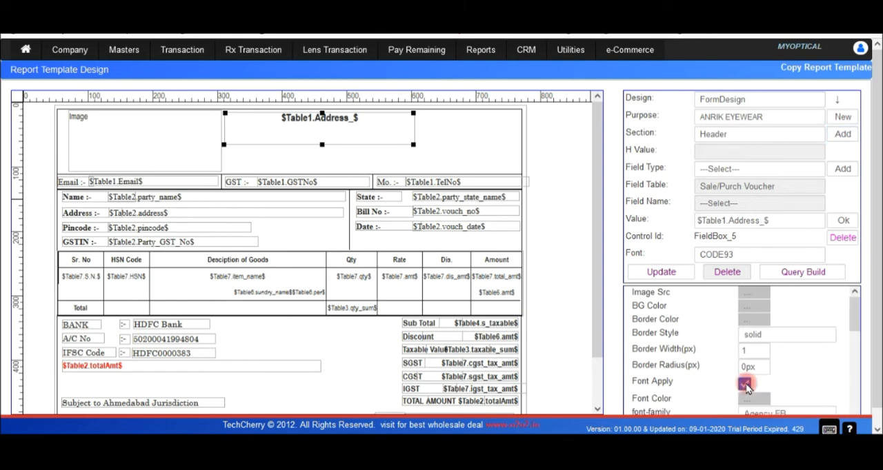
left_click(748, 386)
left_click(748, 386)
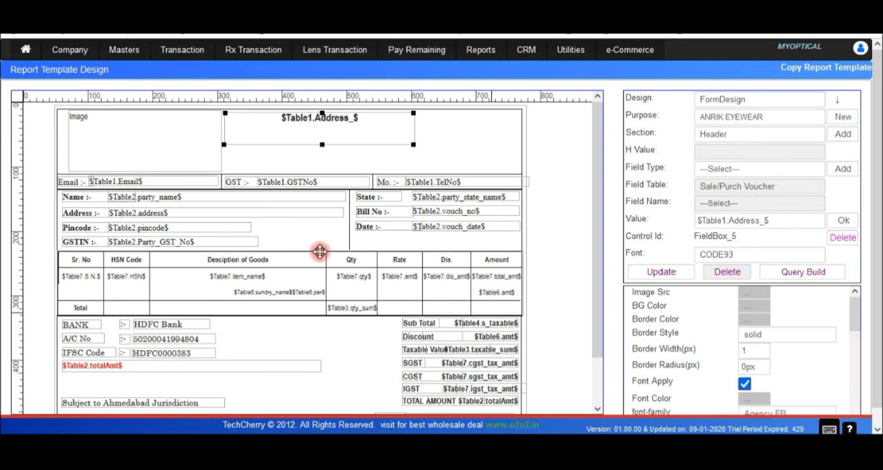
left_click(170, 163)
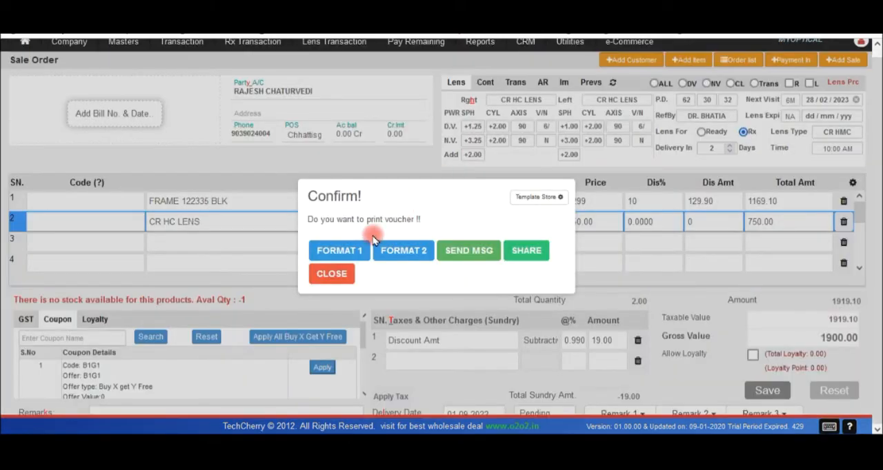
Close the order's voucher print prompt and switch to the AnyDesk session showing the mobile app.
left_click(337, 275)
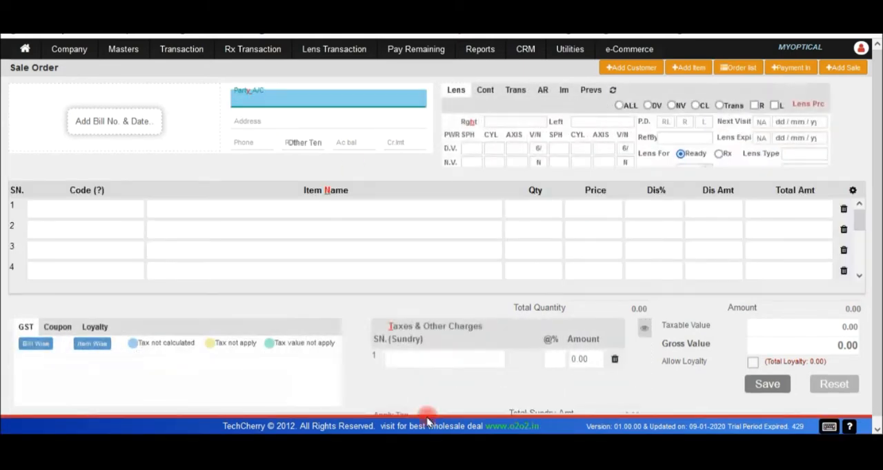
left_click(428, 446)
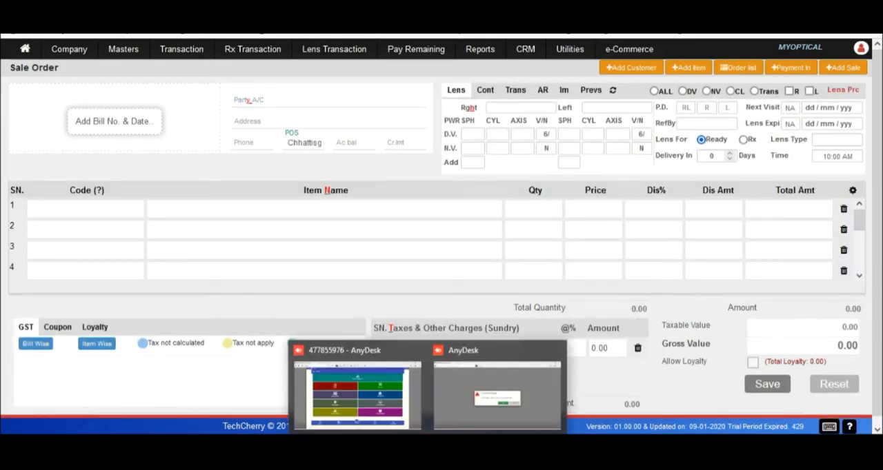
left_click(454, 397)
left_click(491, 265)
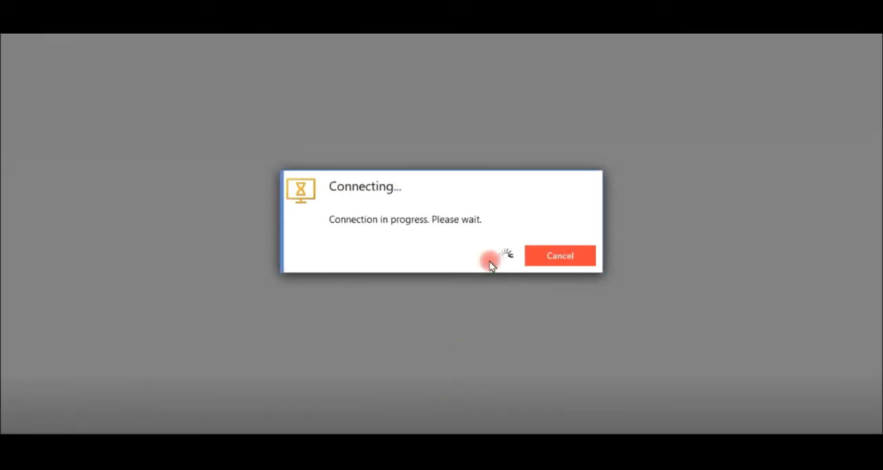
mouse_move(435, 445)
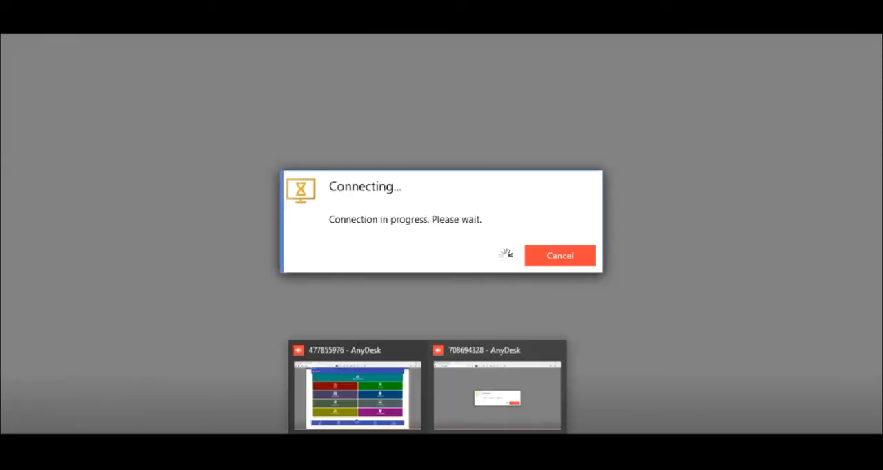
left_click(376, 400)
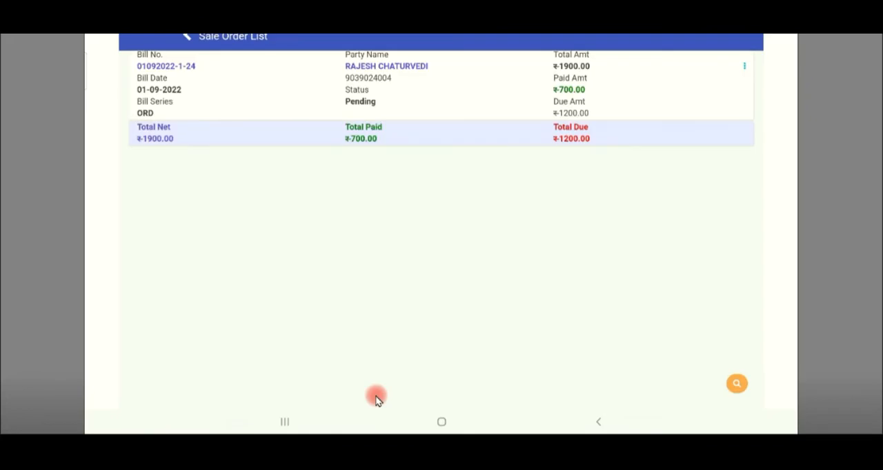
Open the print view of the listed sale order and share its invoice through WhatsApp.
left_click(492, 105)
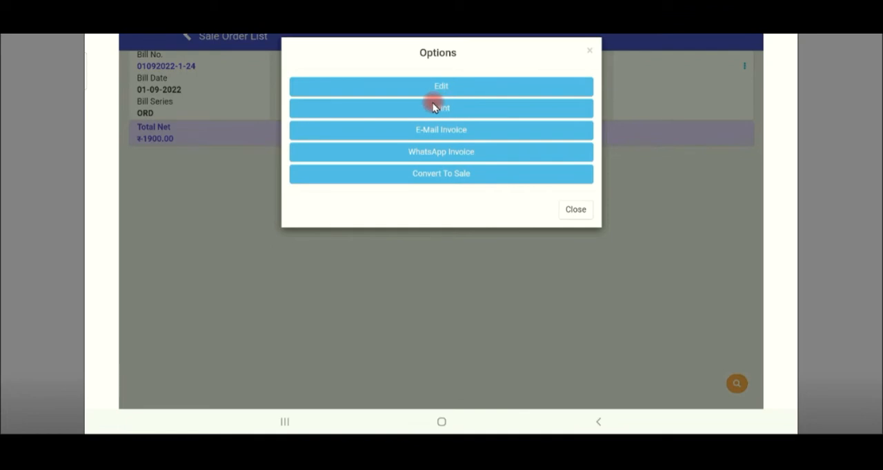
left_click(440, 109)
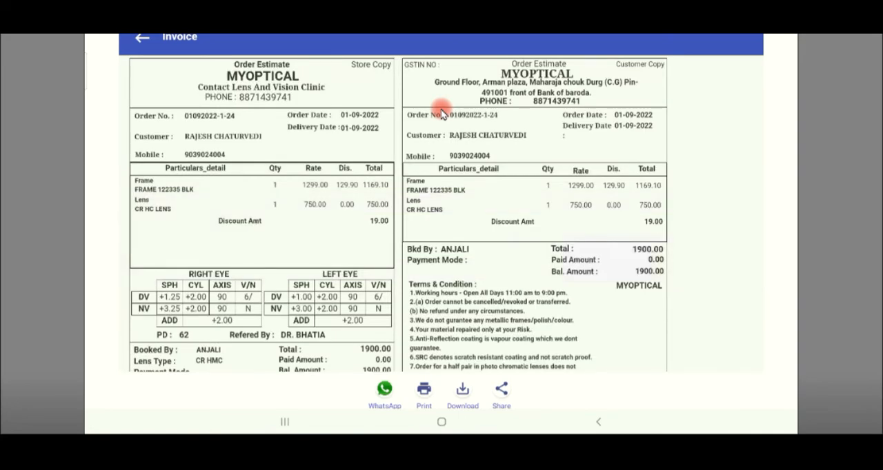
left_click(383, 392)
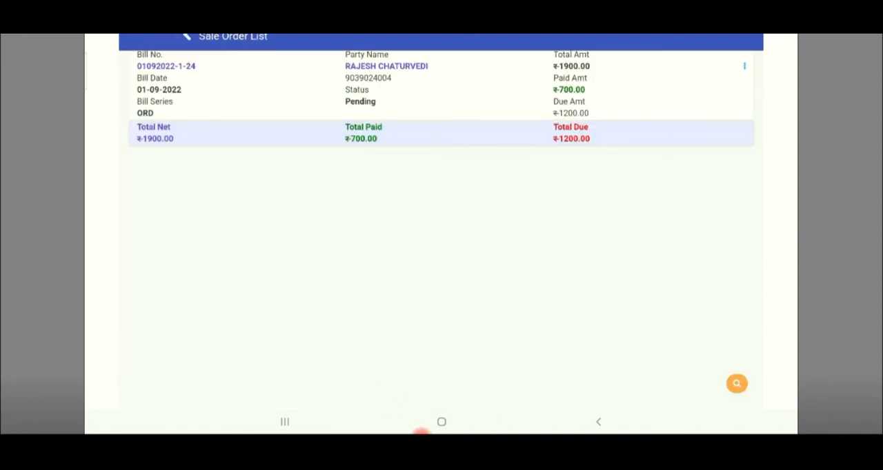
Check both AnyDesk sessions and examine the mobile app's home tiles and full form navigation list.
mouse_move(421, 434)
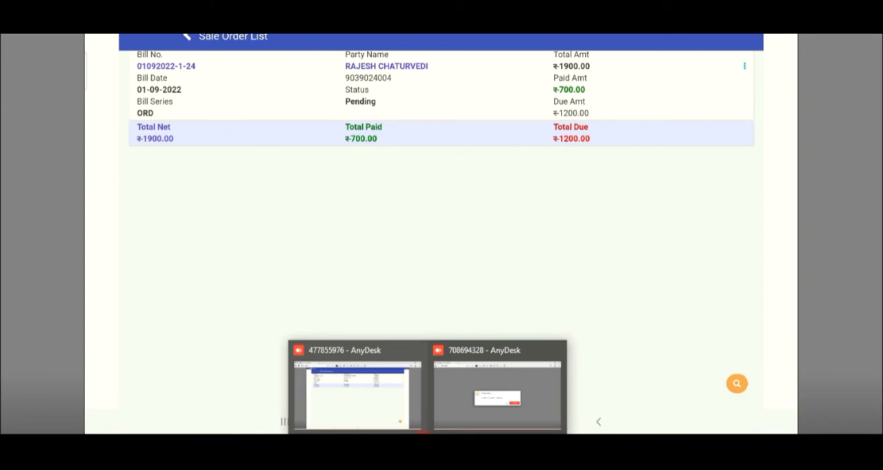
left_click(447, 408)
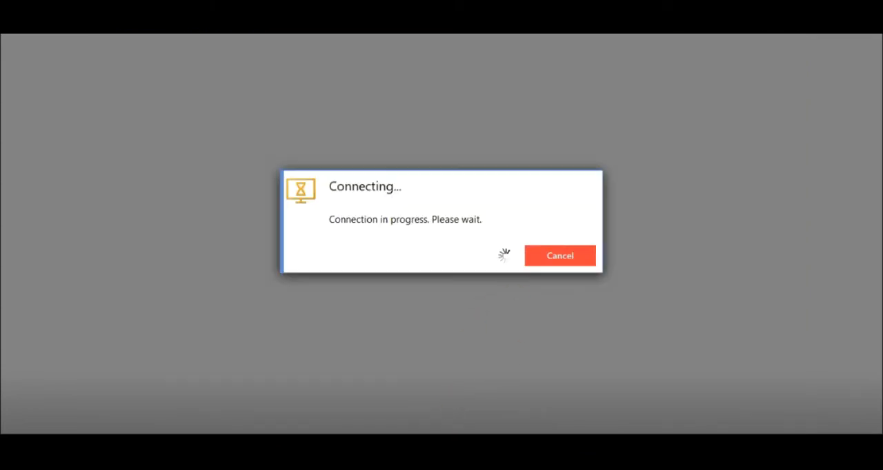
mouse_move(422, 434)
left_click(367, 386)
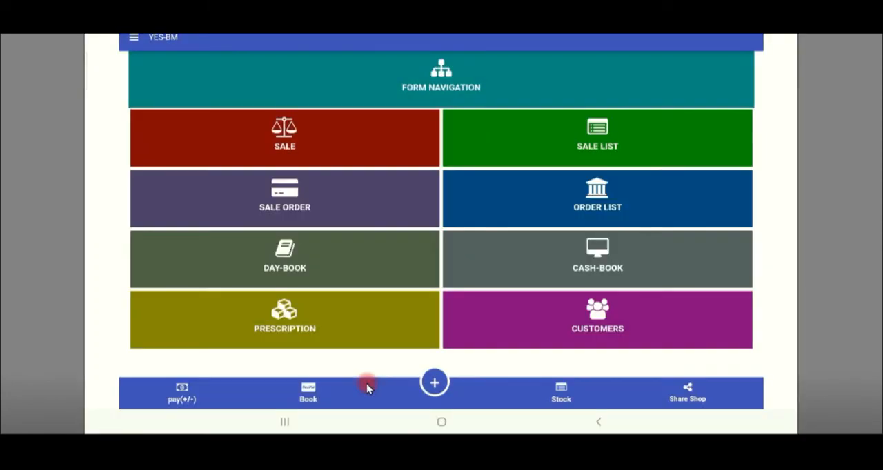
scroll(367, 389, "up", 4)
scroll(367, 388, "down", 6)
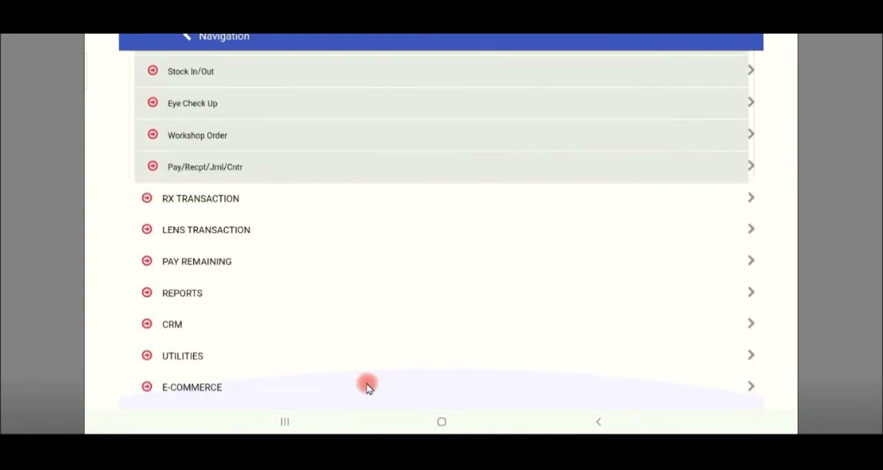
scroll(367, 388, "up", 8)
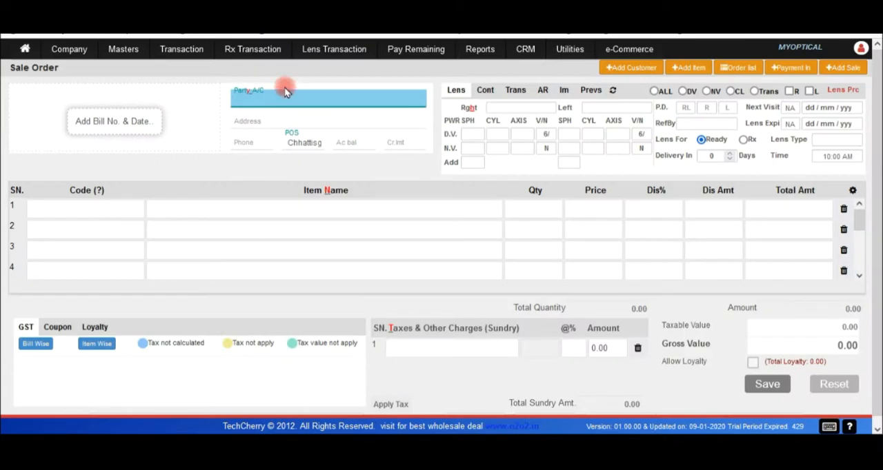
Switch to the AnyDesk tablet session and review the sale order's order info and lens prescription details.
mouse_move(211, 127)
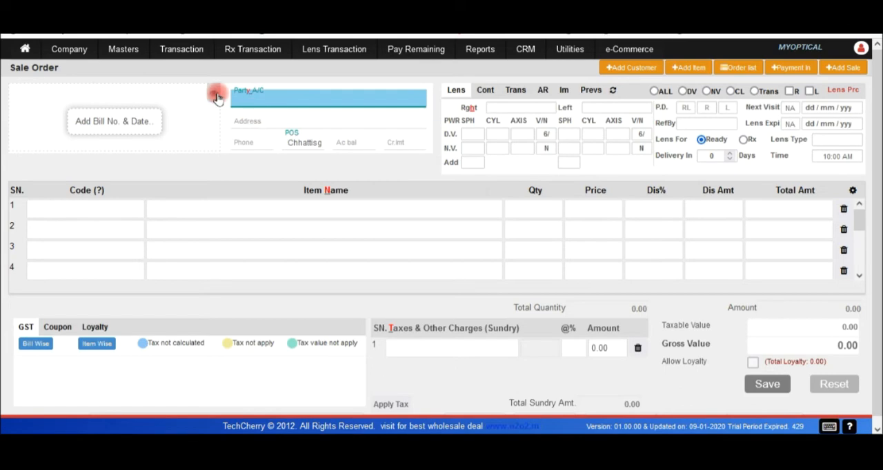
mouse_move(418, 431)
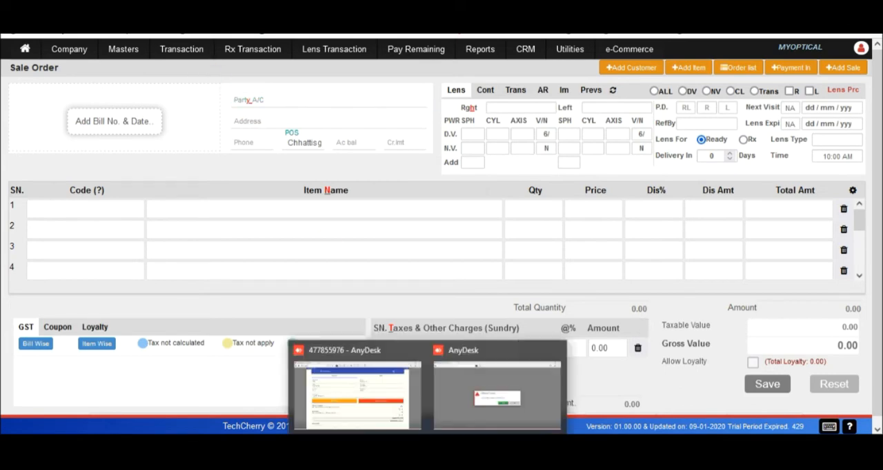
left_click(394, 400)
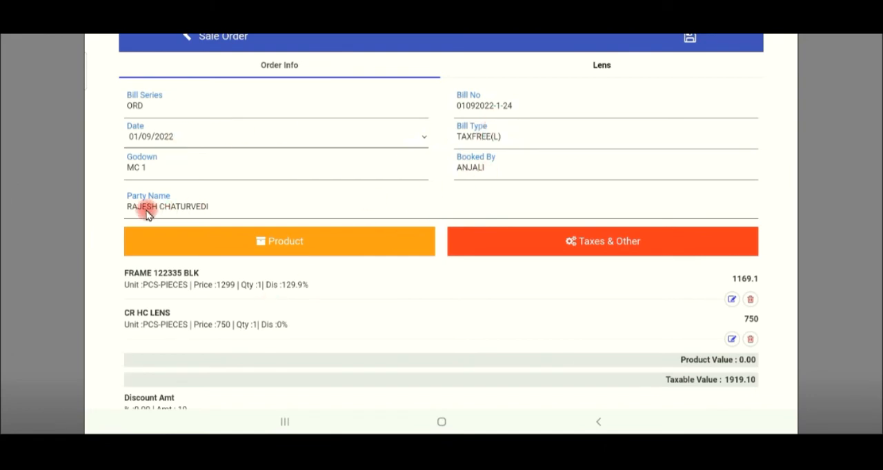
left_click(197, 211)
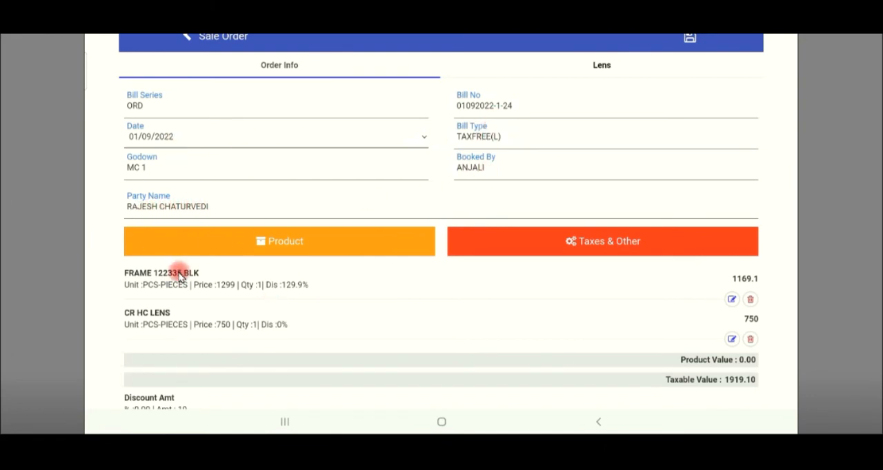
left_click(603, 66)
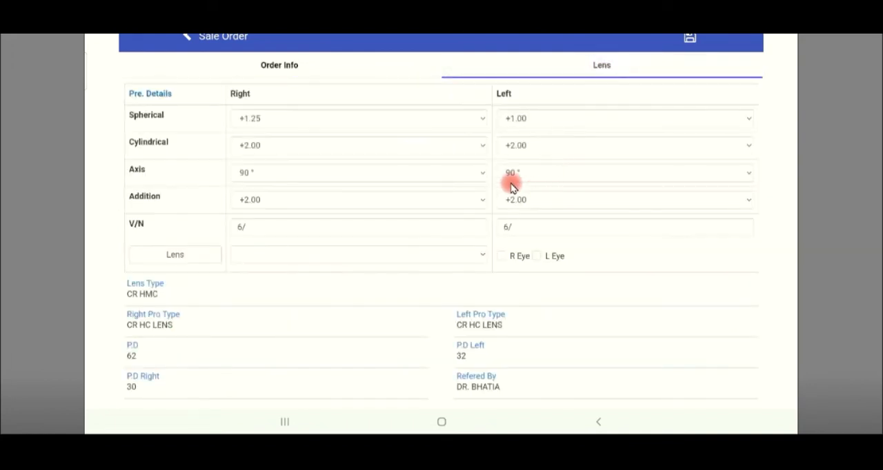
left_click(384, 135)
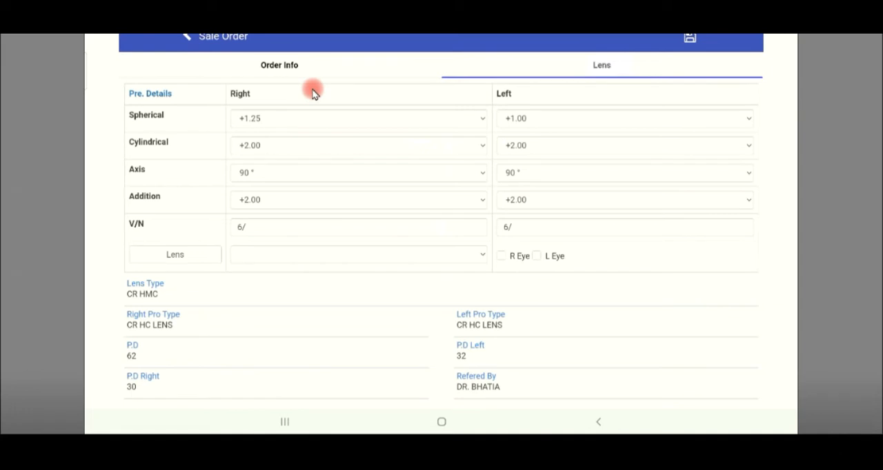
left_click(290, 65)
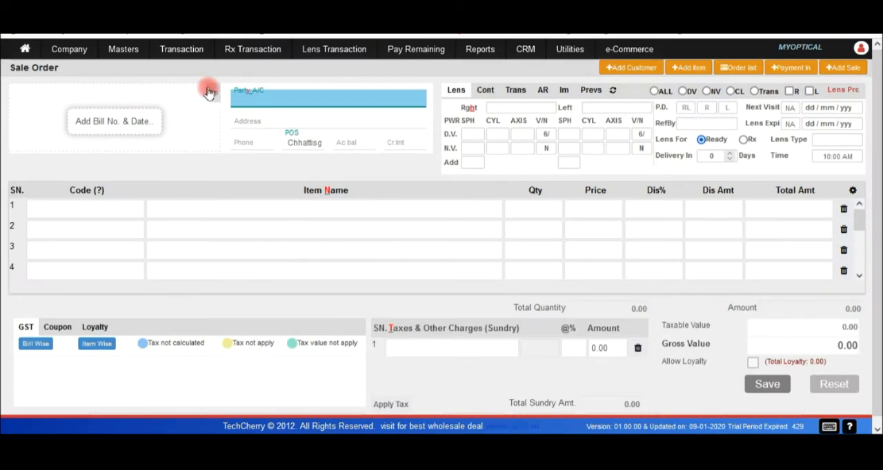
Switch to the second AnyDesk session and answer its connection dialog to reconnect the phone.
left_click(193, 60)
mouse_move(445, 418)
left_click(469, 395)
left_click(500, 259)
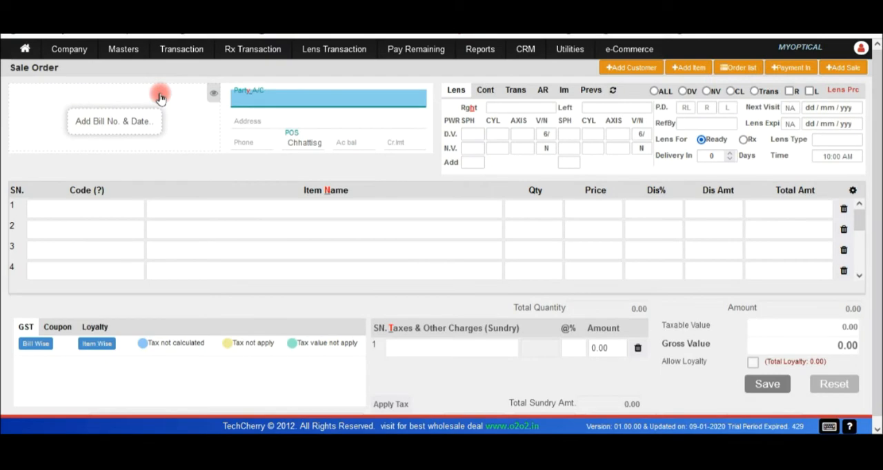
Open the sale order list in the web version and examine the start date calendar and the order's status options.
left_click(180, 49)
mouse_move(193, 77)
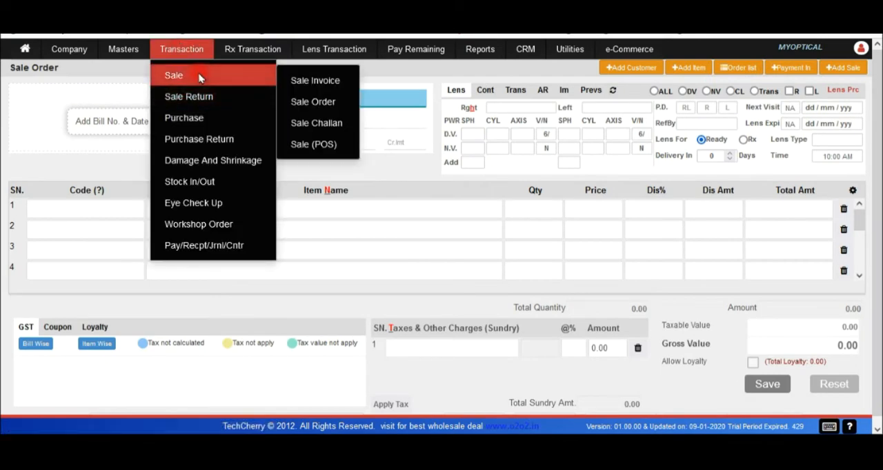
left_click(301, 102)
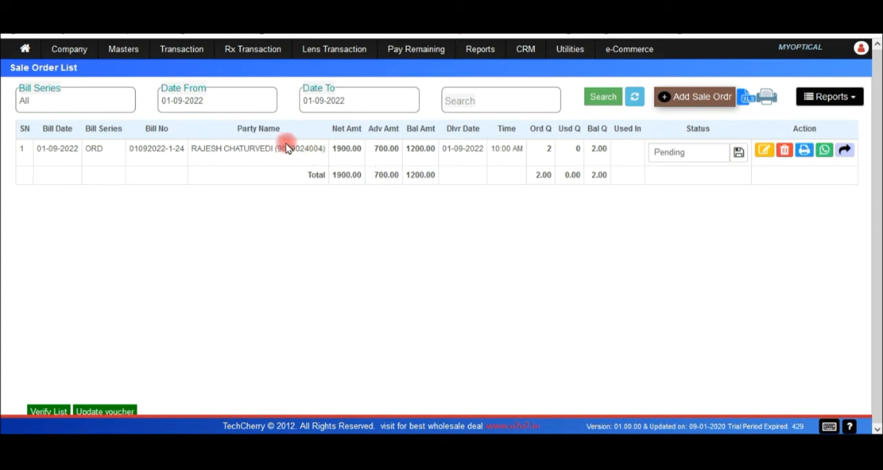
left_click(237, 104)
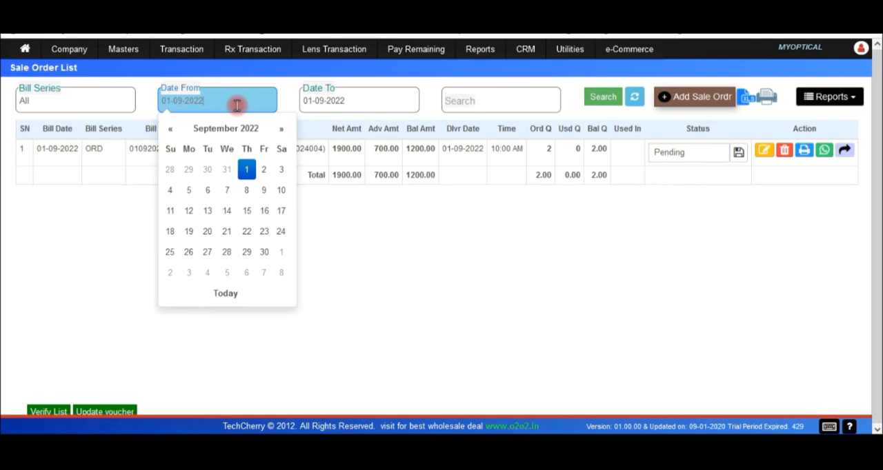
left_click(459, 276)
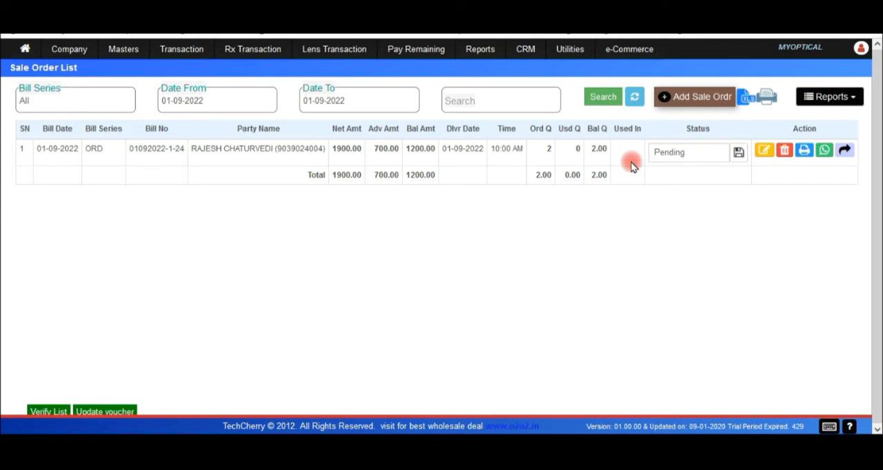
left_click(703, 153)
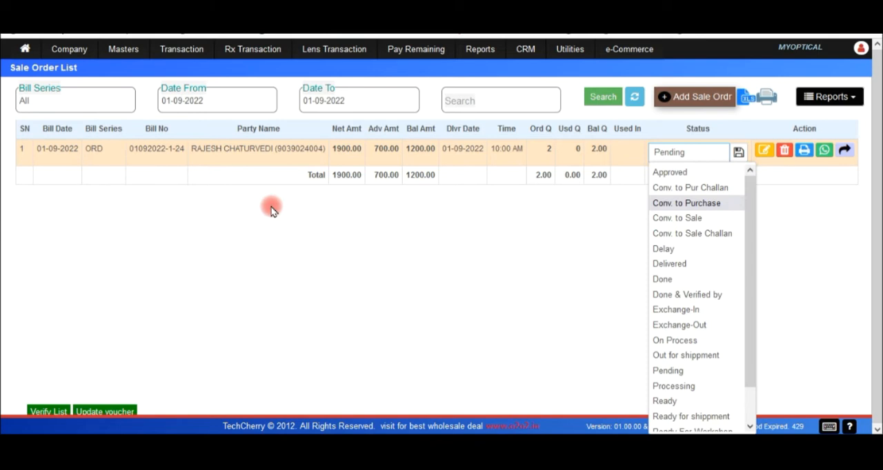
Open Trace Lens Status and search MYOPTICAL sale orders dated 01-09-2022 with all statuses selected.
left_click(189, 55)
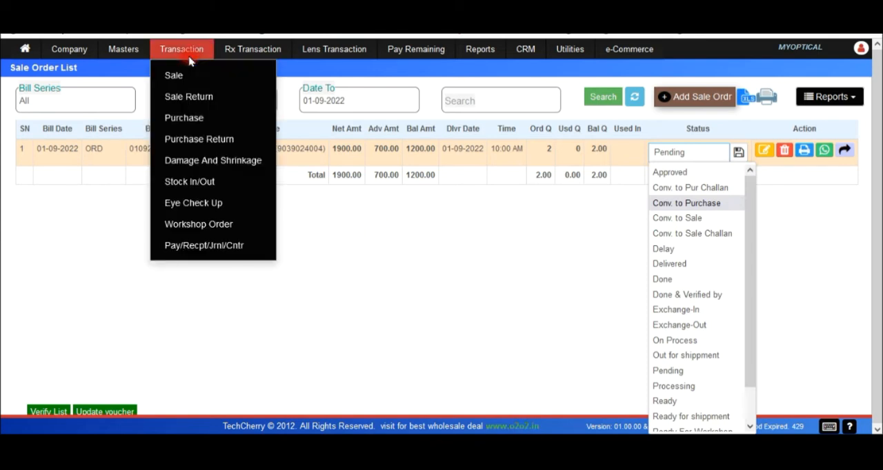
mouse_move(188, 222)
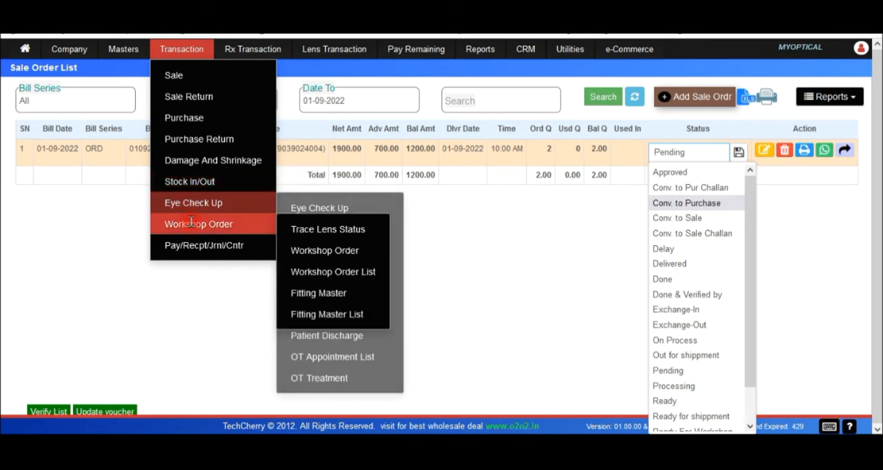
left_click(314, 233)
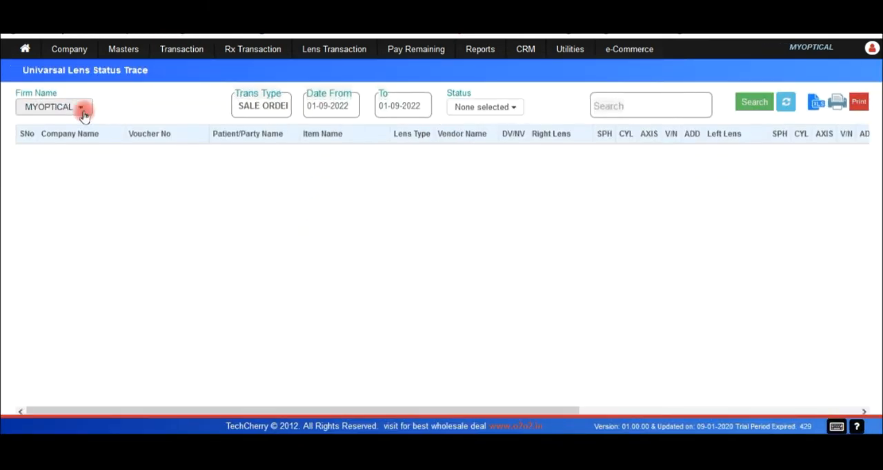
left_click(81, 110)
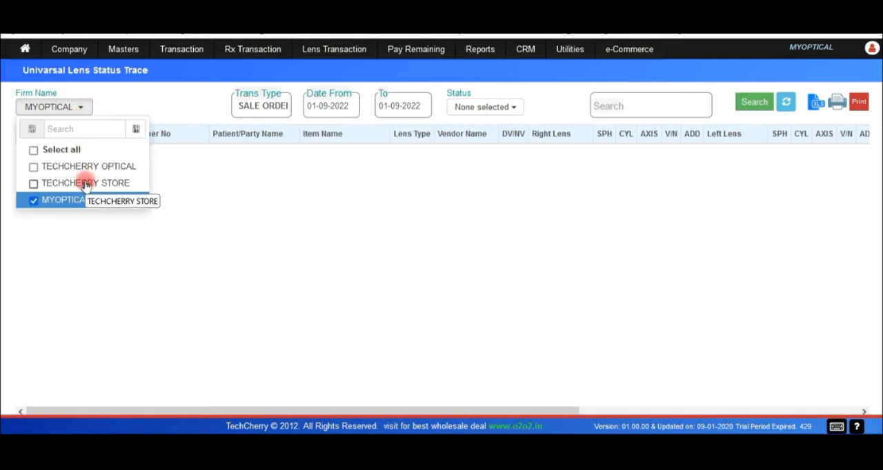
left_click(481, 105)
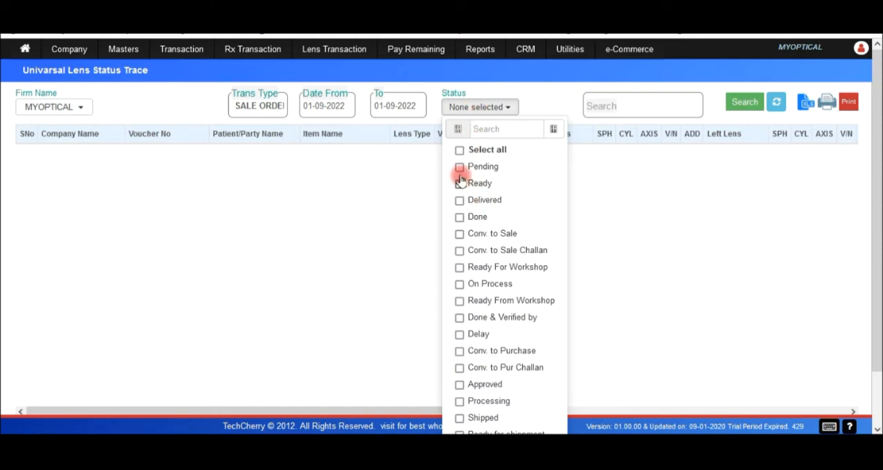
left_click(459, 150)
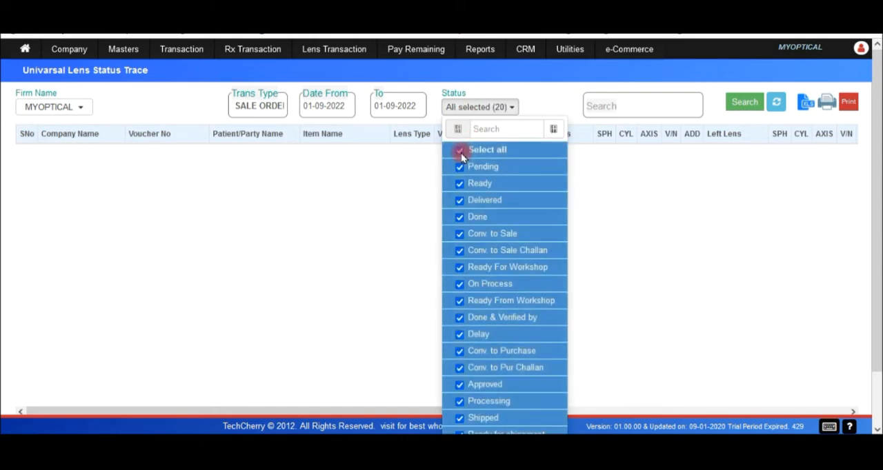
left_click(739, 101)
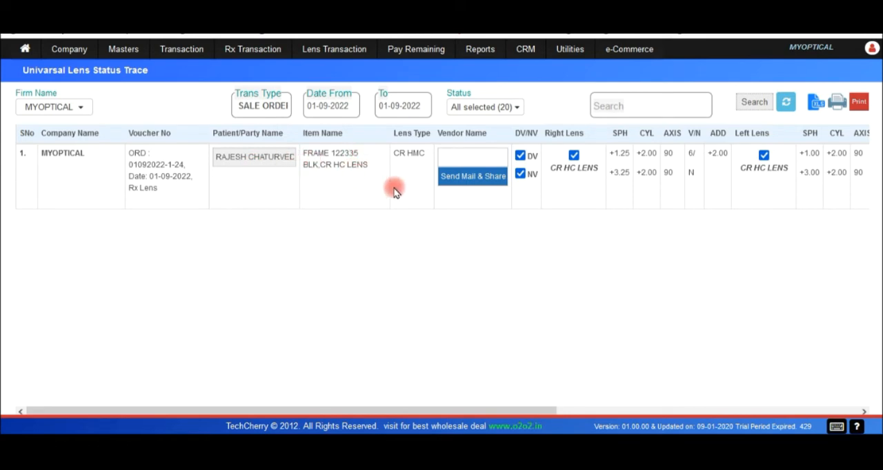
Assign GKB as the vendor for the traced lens order.
left_click(448, 160)
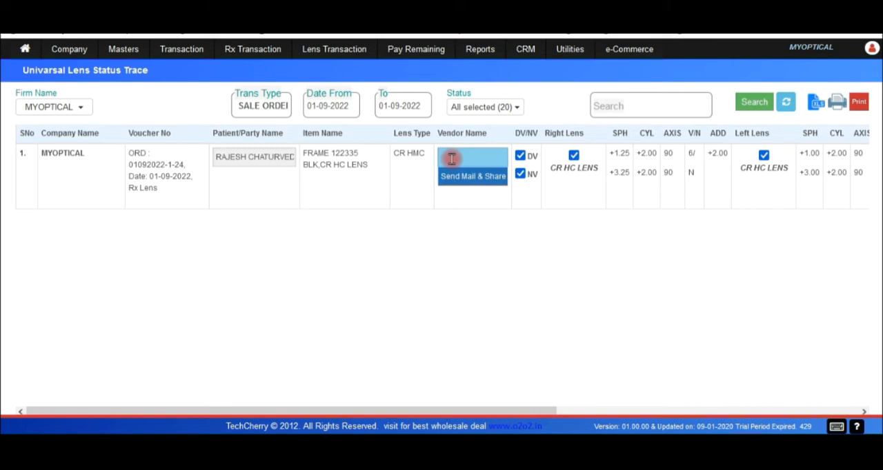
left_click(451, 159)
type("GK")
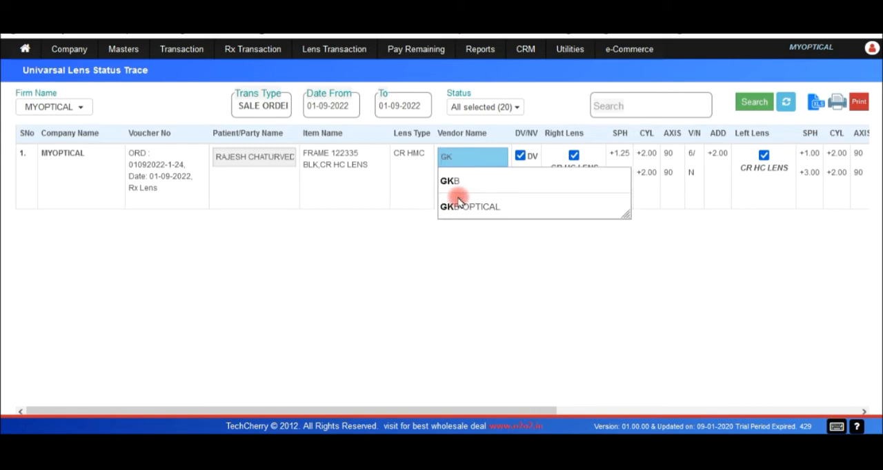
left_click(449, 180)
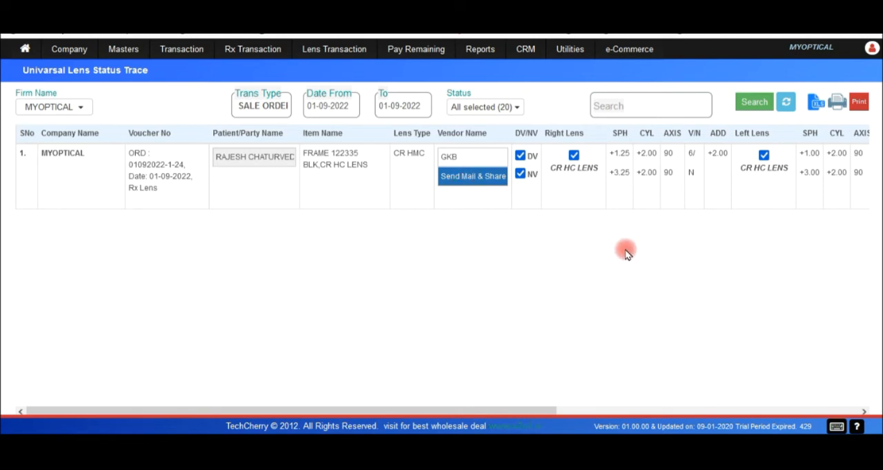
Examine the traced order's lens detail form, close it without saving, and view the row's status options.
left_click_drag(388, 415, 609, 412)
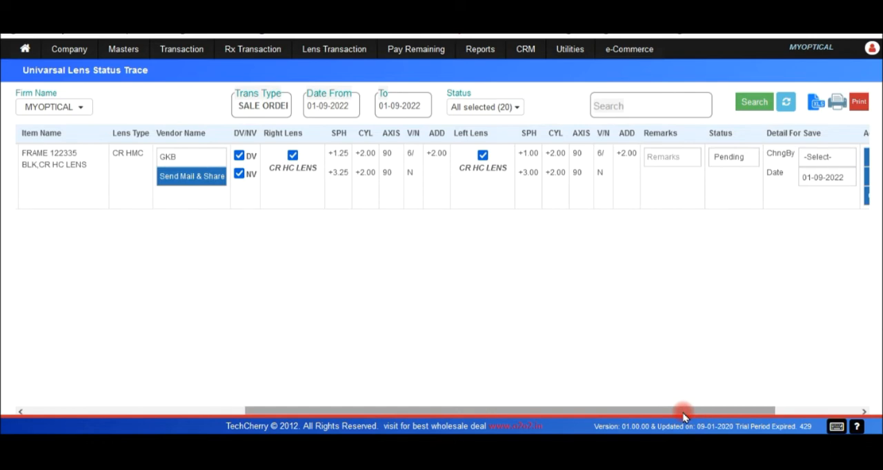
left_click_drag(683, 415, 808, 413)
left_click(772, 161)
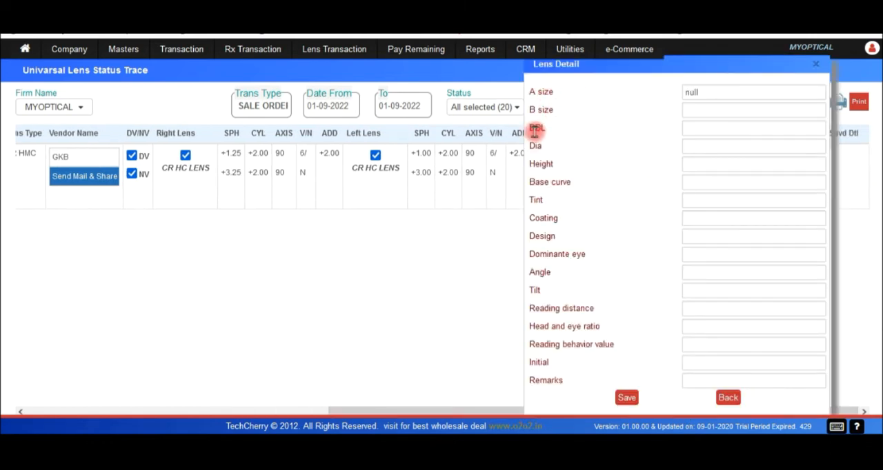
left_click_drag(530, 90, 567, 309)
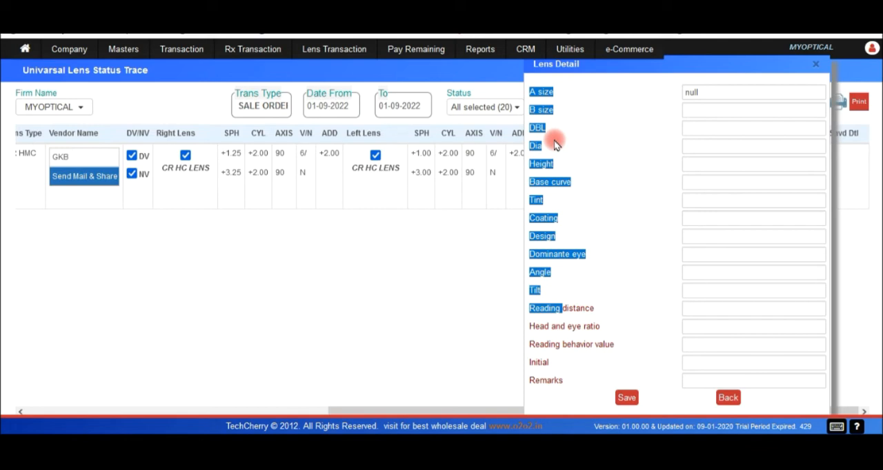
left_click(728, 397)
left_click_drag(615, 412, 523, 400)
left_click(742, 158)
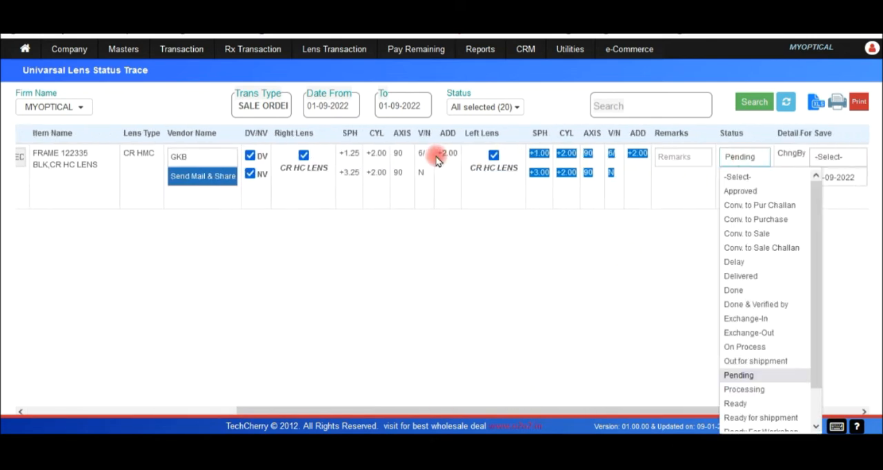
Switch to the mobile app, set the pending sale order's status to Ready and send the customer a WhatsApp reminder.
left_click(421, 430)
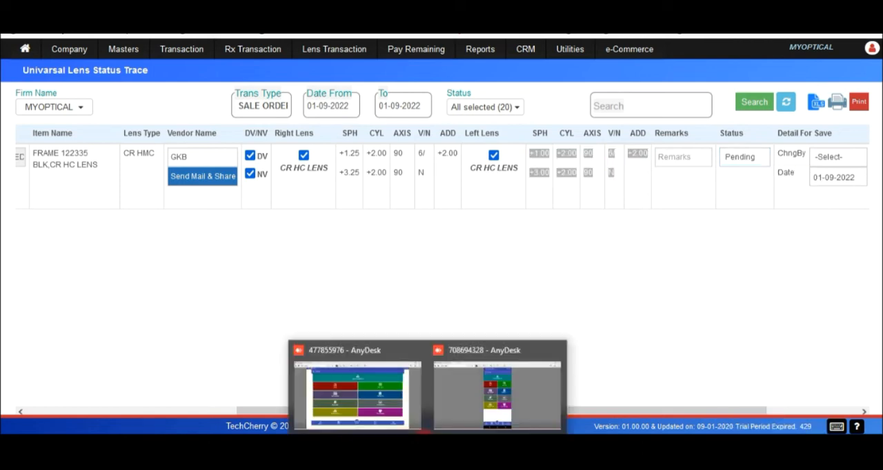
left_click(442, 403)
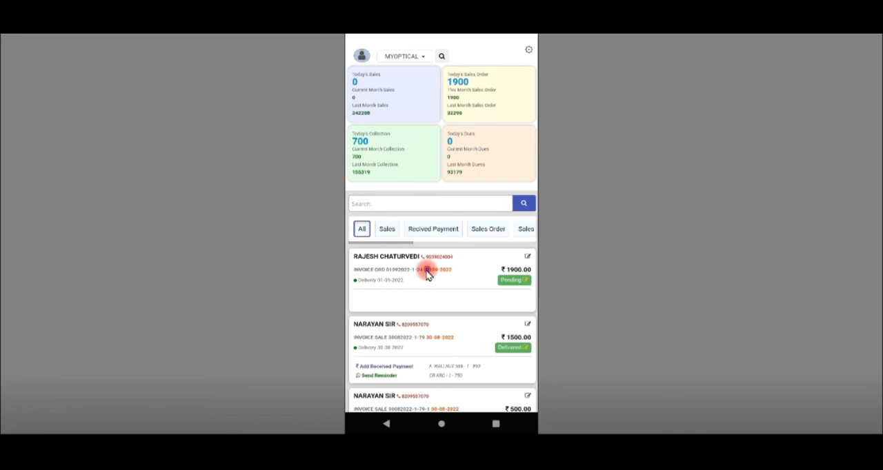
left_click(426, 271)
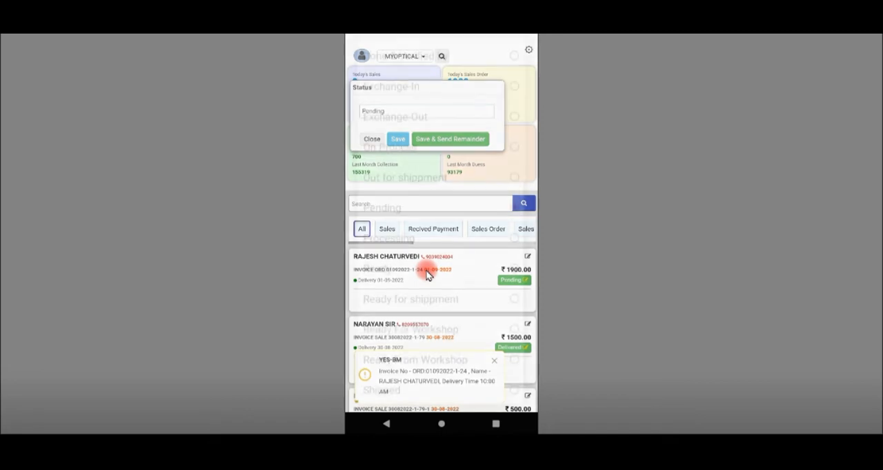
left_click(426, 274)
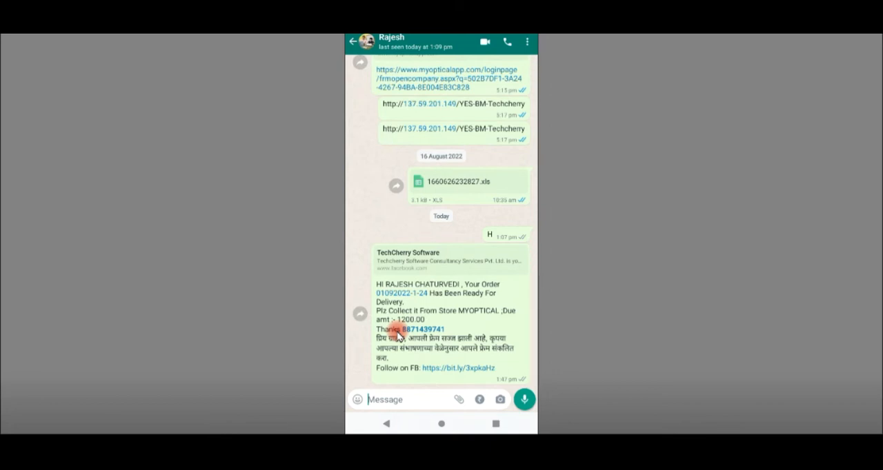
Return to the web version, open the sale order list and convert the Ready order into a sale invoice.
mouse_move(360, 432)
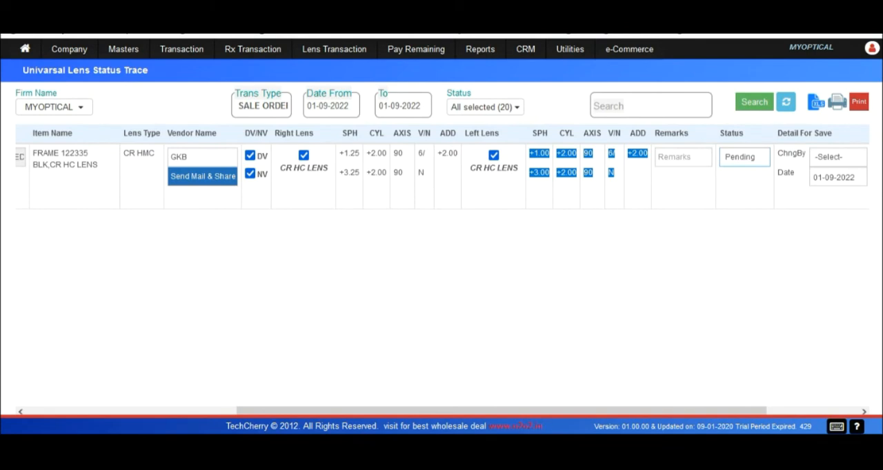
left_click(186, 50)
mouse_move(191, 75)
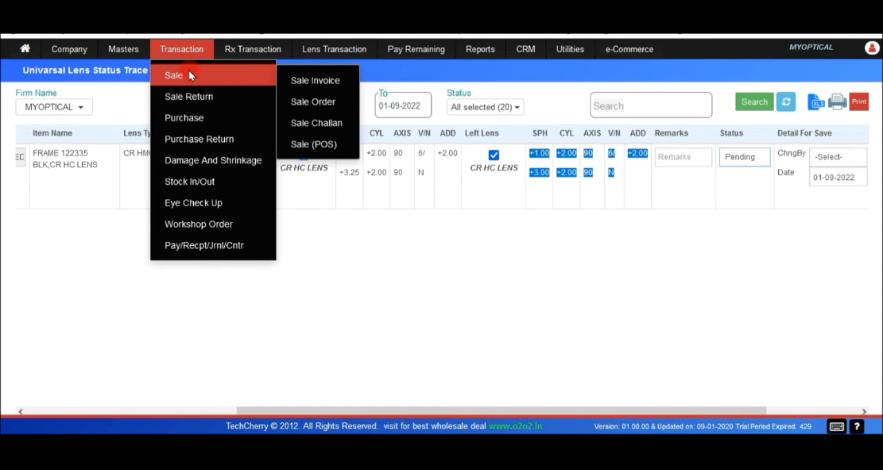
left_click(296, 102)
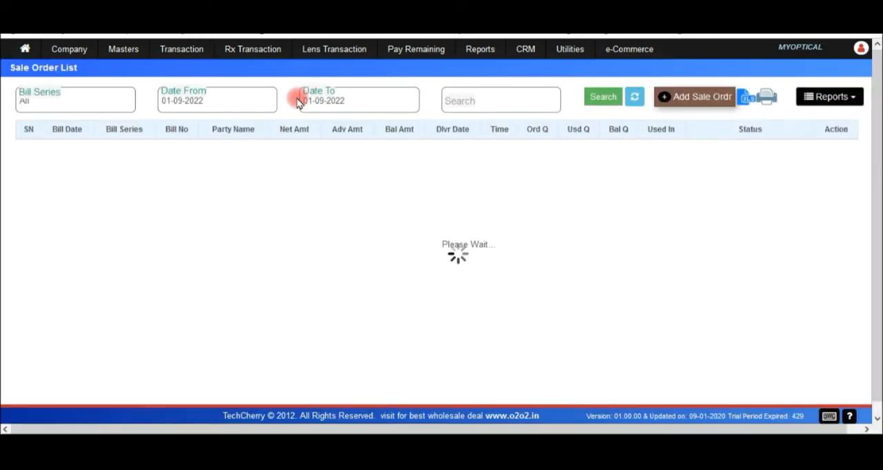
left_click_drag(330, 158, 238, 154)
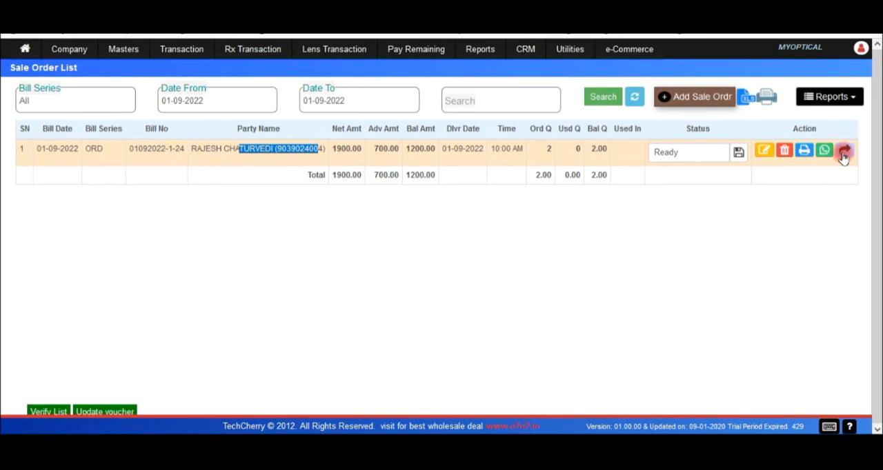
left_click(843, 153)
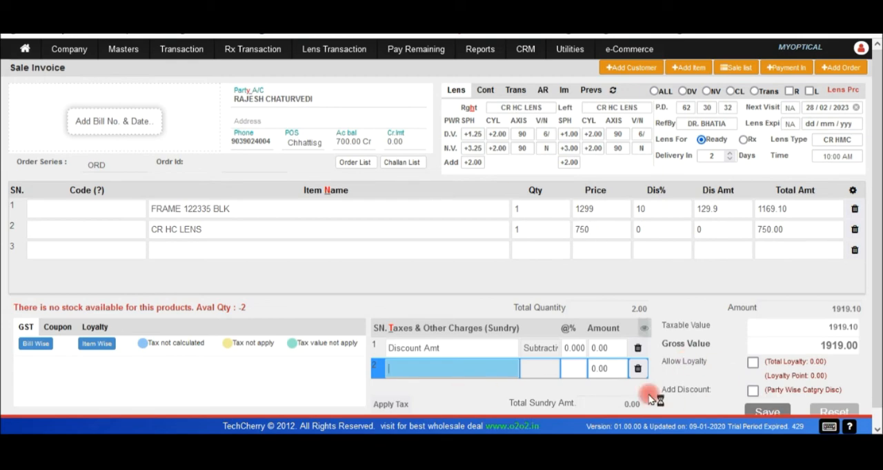
Save the sale invoice with a cash payment of 1219 alongside the adjusted advance.
left_click(751, 414)
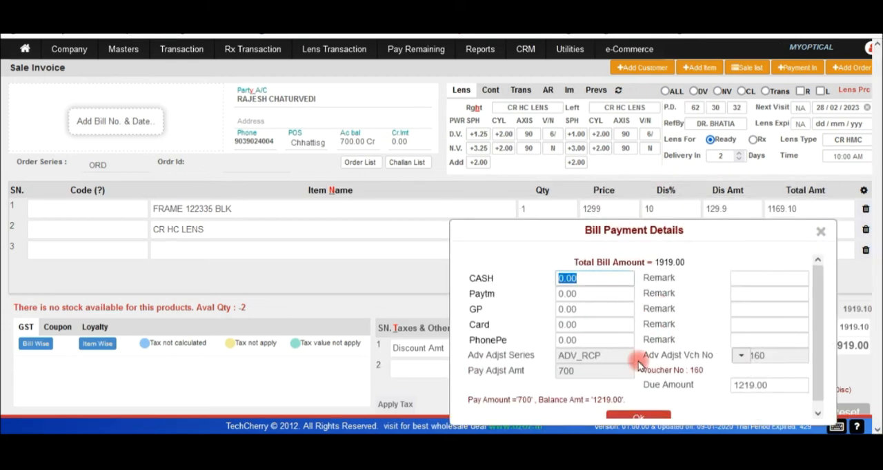
left_click(582, 371)
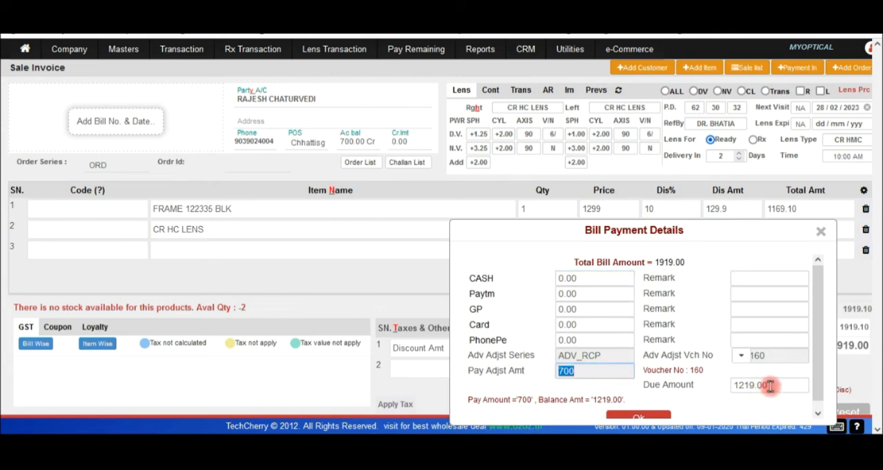
left_click(617, 283)
type("1219")
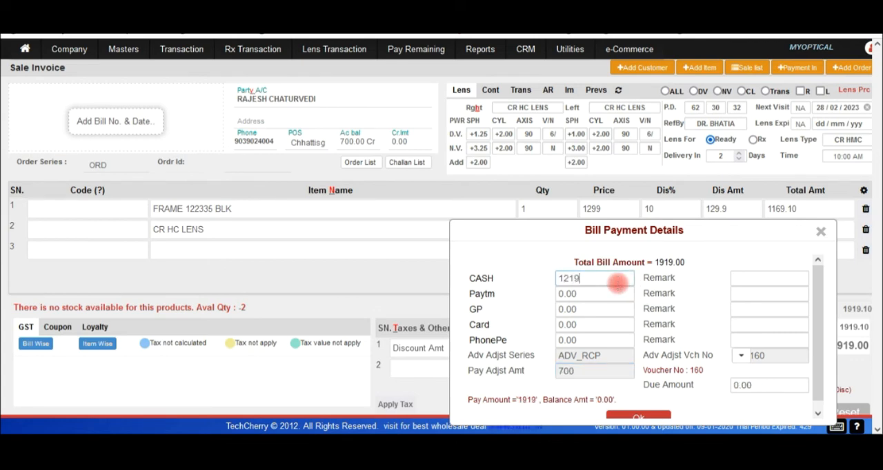
left_click(643, 417)
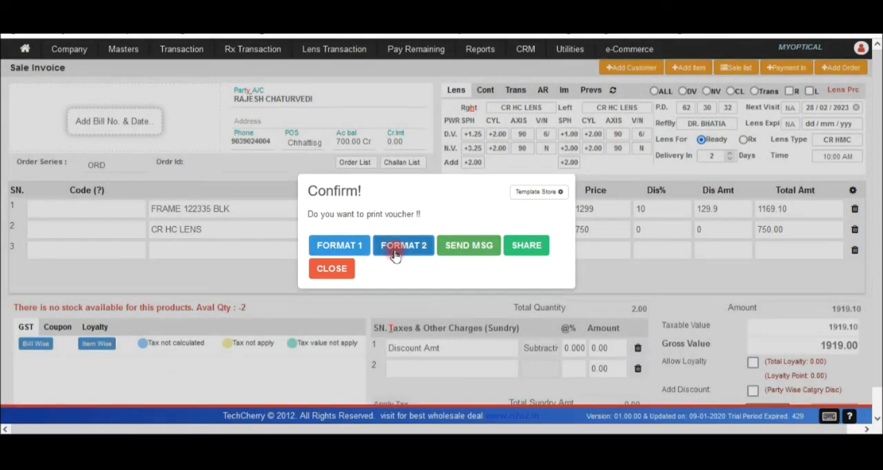
Preview the saved invoice in Format 2, cancel printing, examine its payment details and close the preview.
left_click(395, 252)
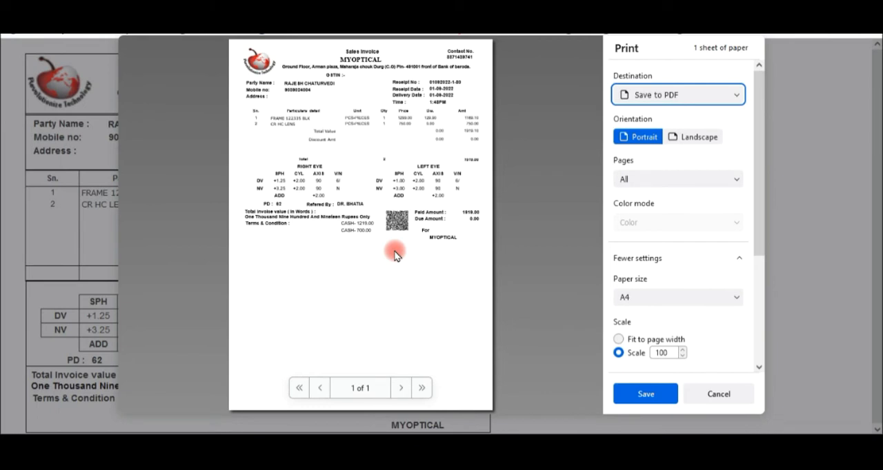
left_click(719, 393)
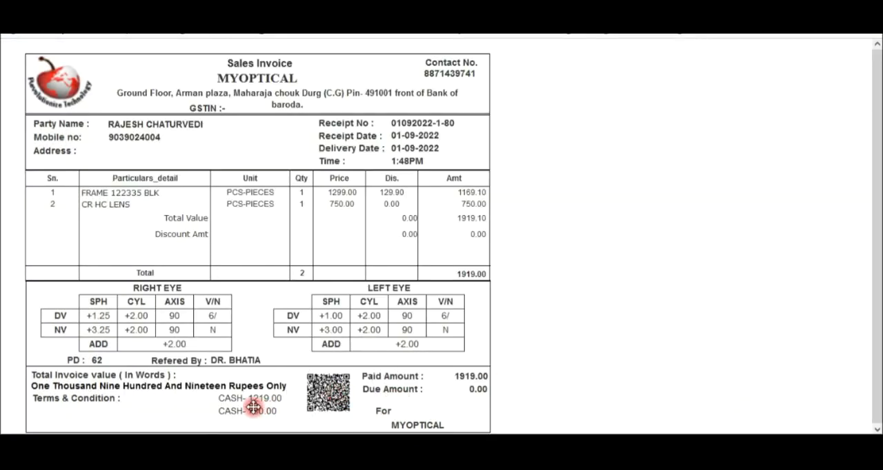
key("ctrl")
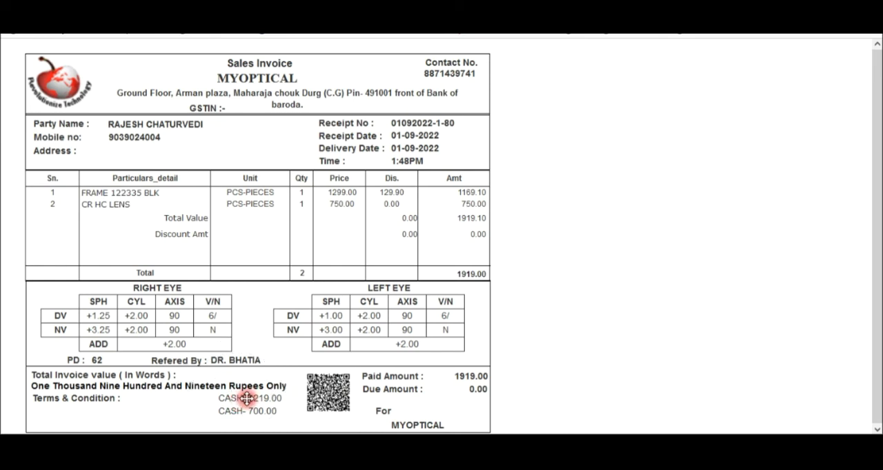
key("ctrl")
key("ctrl")
key("ctrl+w")
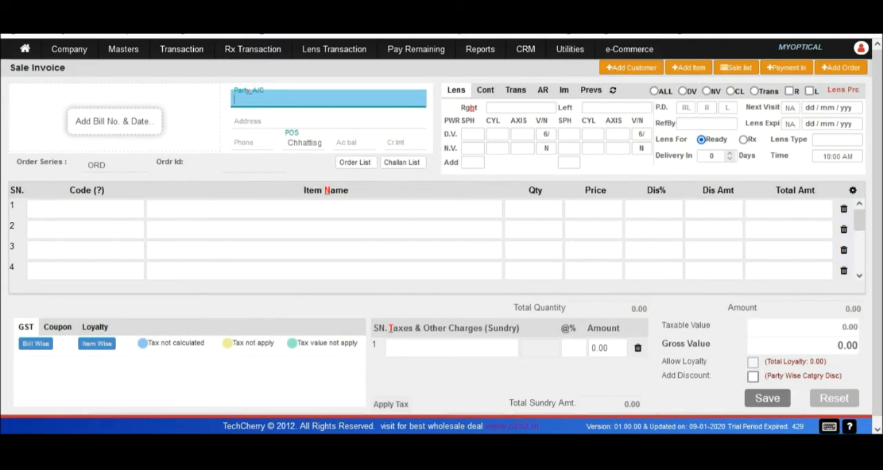
Open the purchase invoice list and search vouchers from 28-08-2022 to 01-09-2022.
left_click(181, 49)
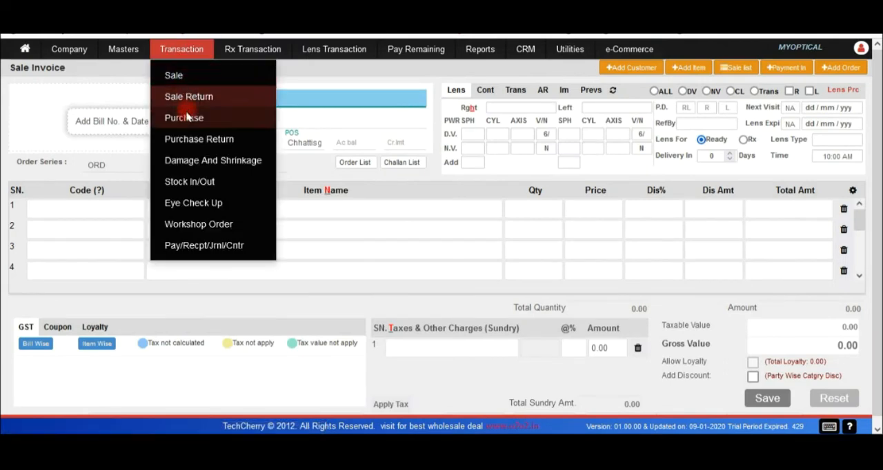
mouse_move(194, 119)
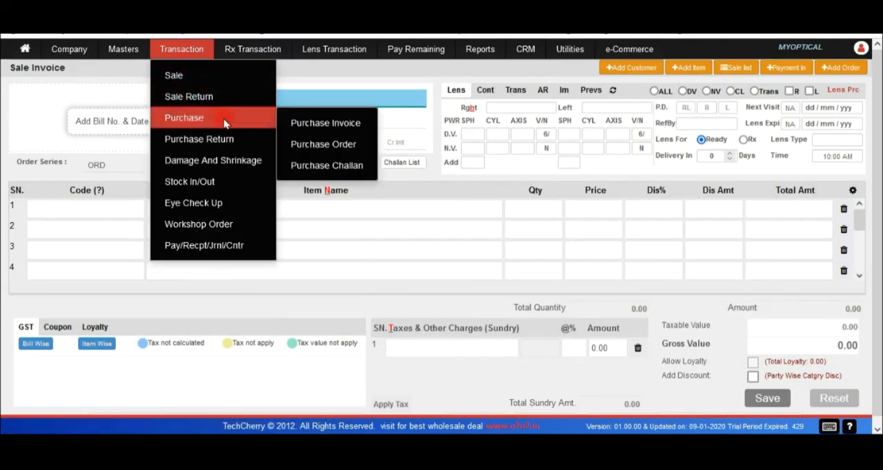
left_click(318, 124)
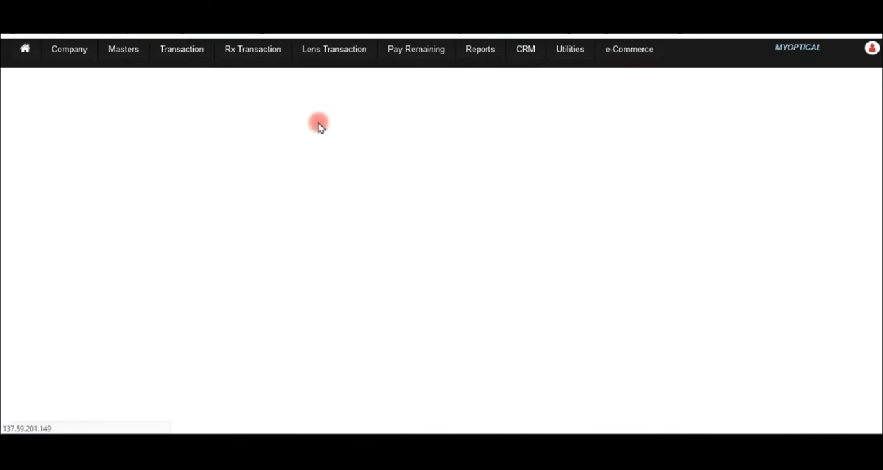
left_click(250, 100)
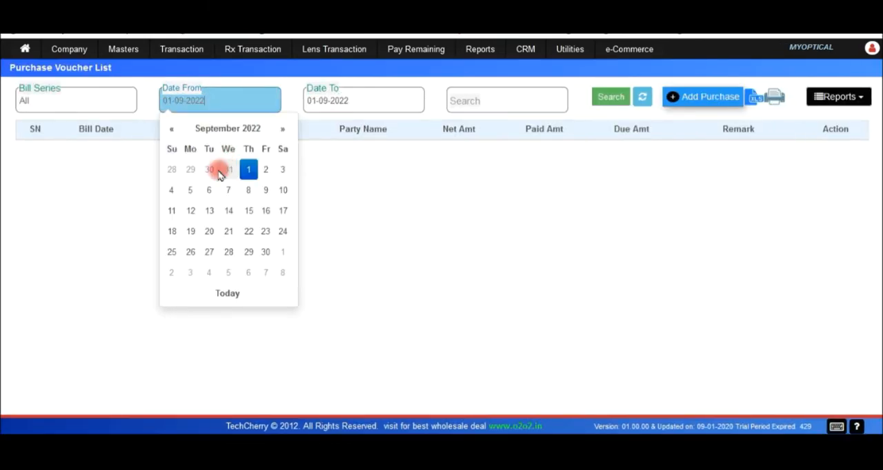
left_click(172, 170)
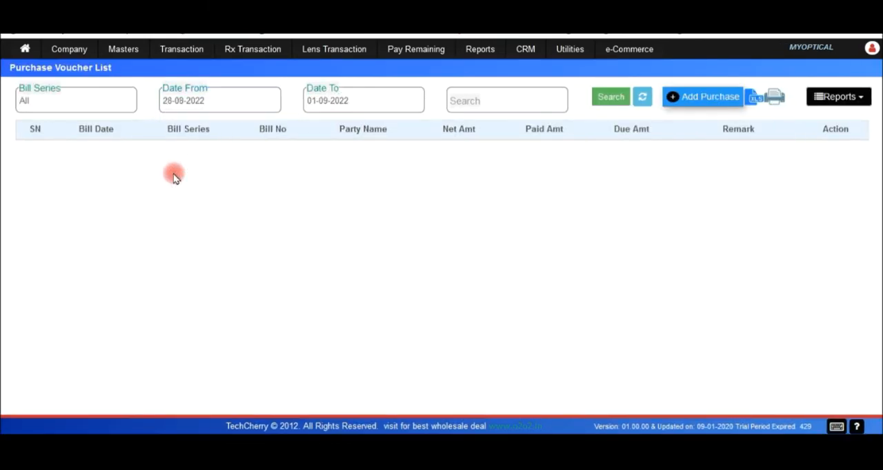
left_click(608, 98)
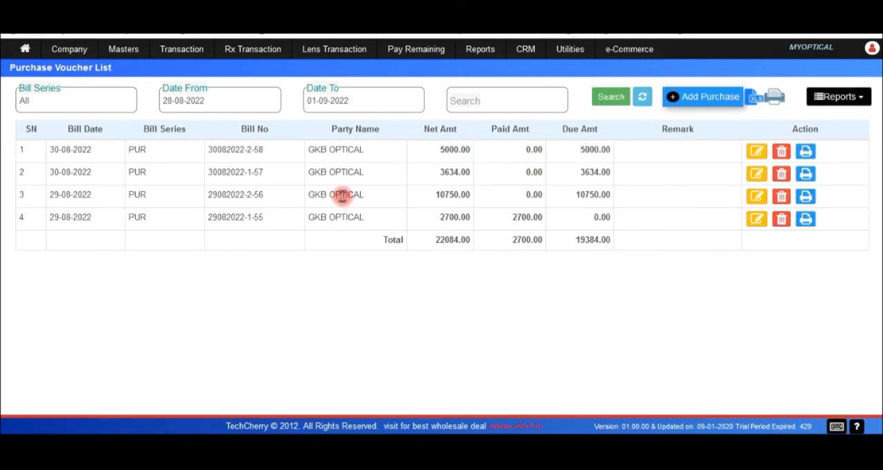
Open the 10750.00 GKB OPTICAL purchase voucher, reveal its bill number and date details, and examine the supplier's account balance.
left_click(757, 197)
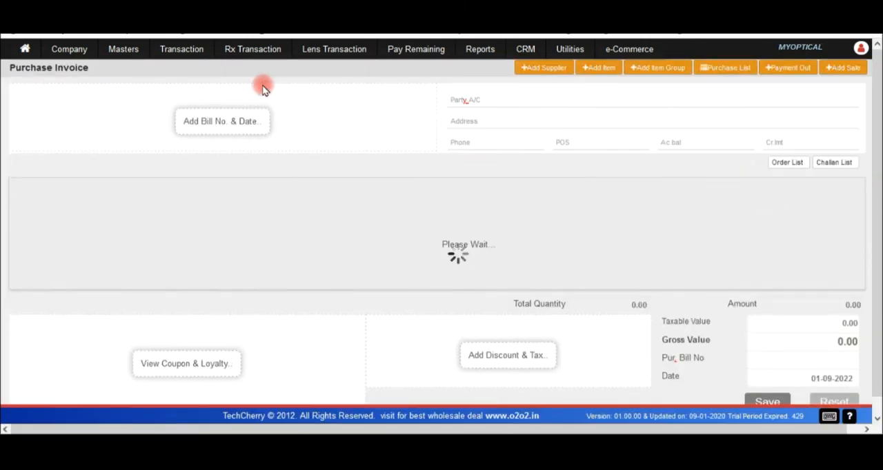
left_click(226, 124)
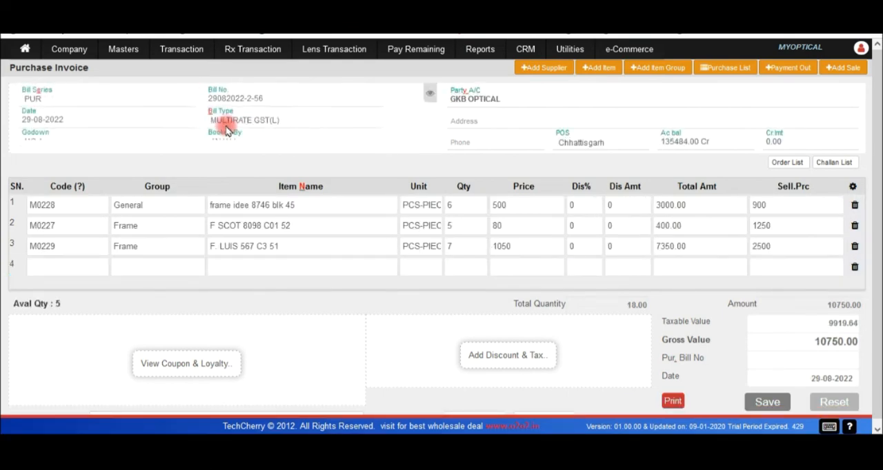
left_click(492, 99)
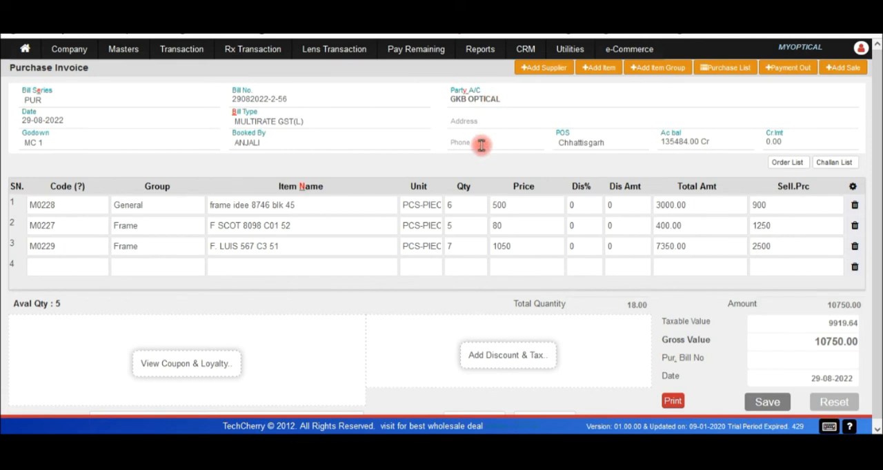
left_click(683, 142)
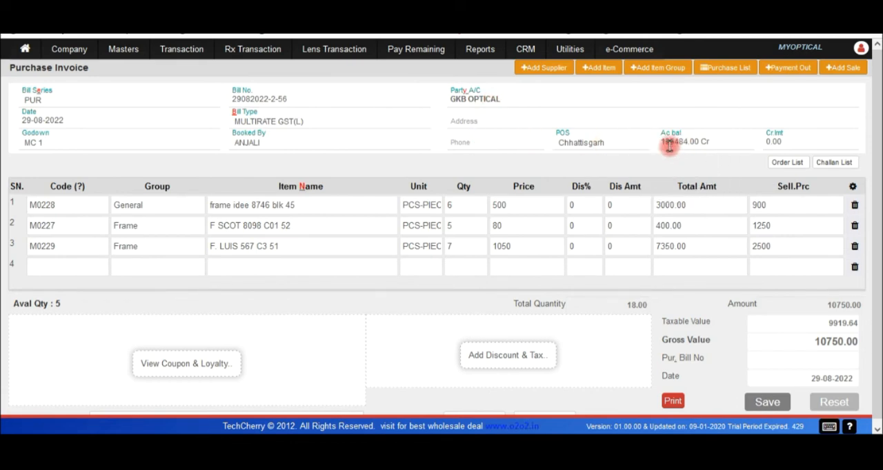
Examine the purchase invoice's item rows and available column options, and close the column settings without saving.
left_click(154, 213)
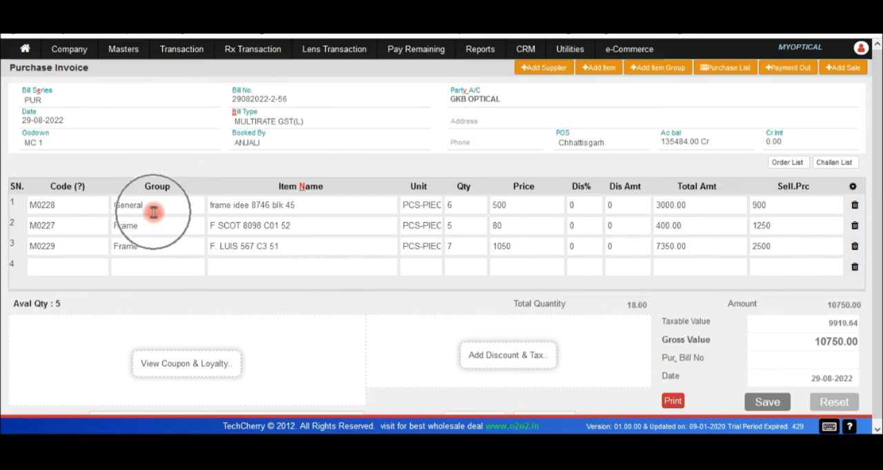
left_click(276, 205)
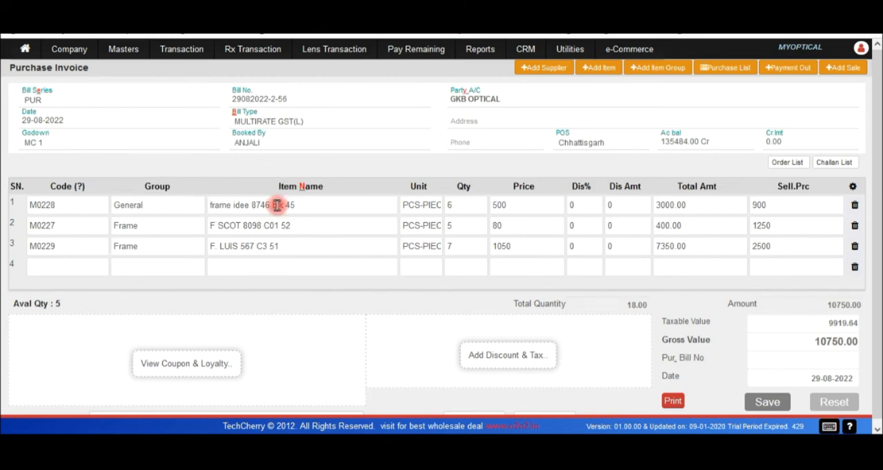
left_click(311, 208)
left_click(311, 208)
left_click(311, 207)
left_click(179, 215)
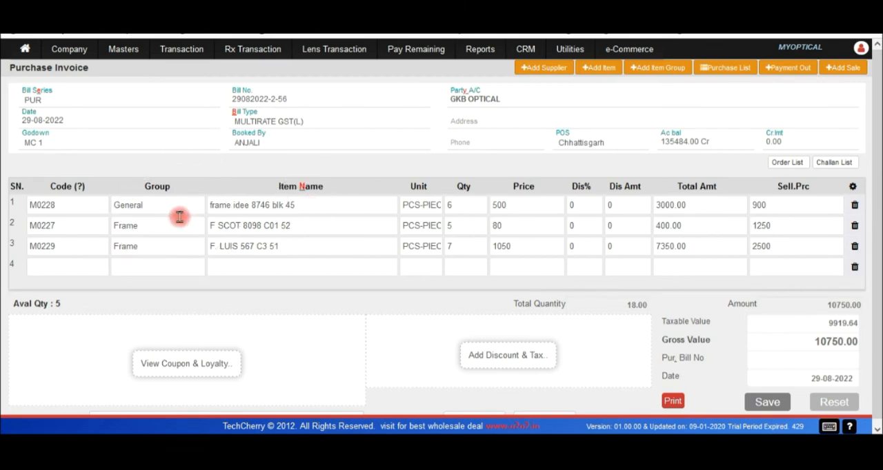
left_click(428, 209)
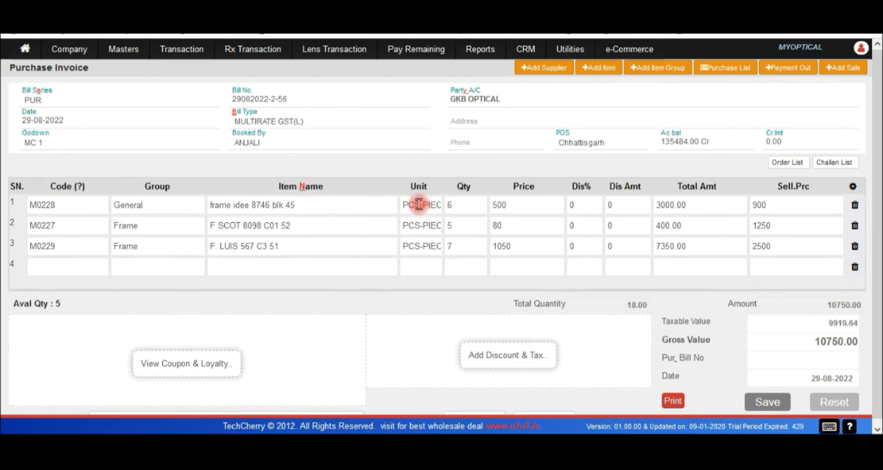
left_click(853, 192)
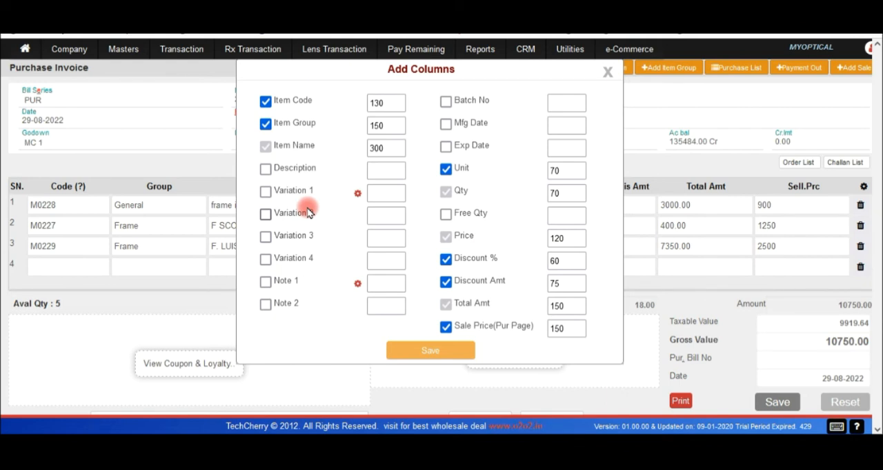
left_click(609, 73)
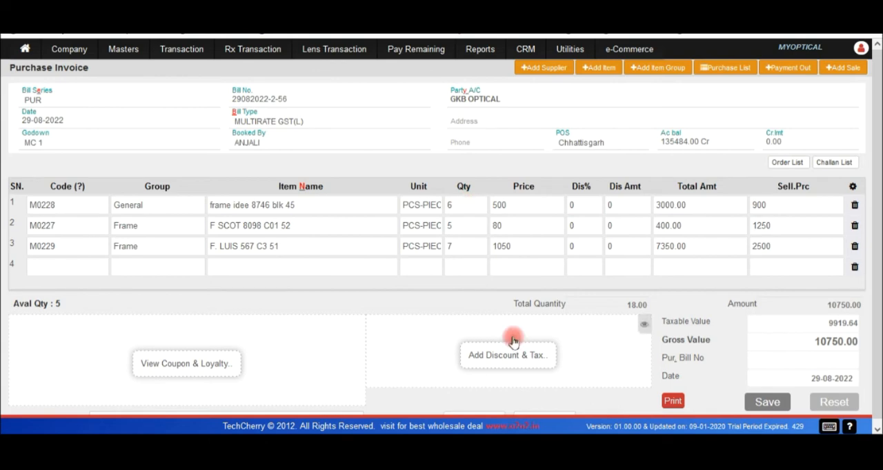
Preview the printable barcodes for the purchase invoice's items and close the preview.
left_click(672, 403)
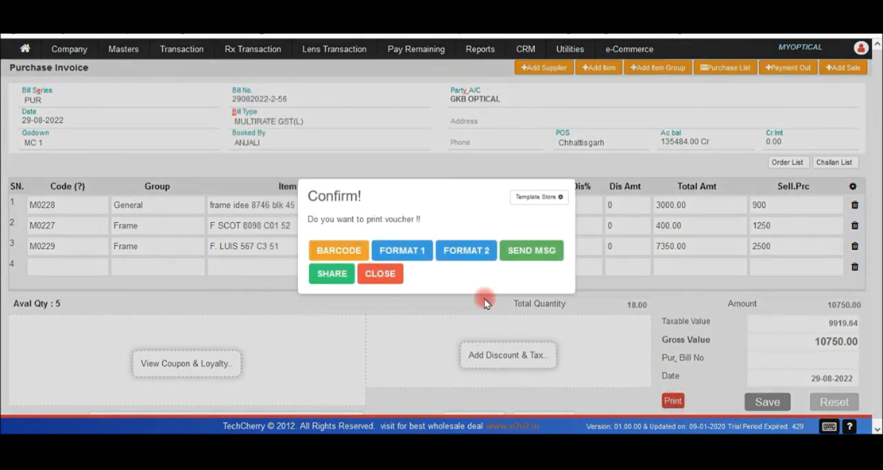
left_click(348, 254)
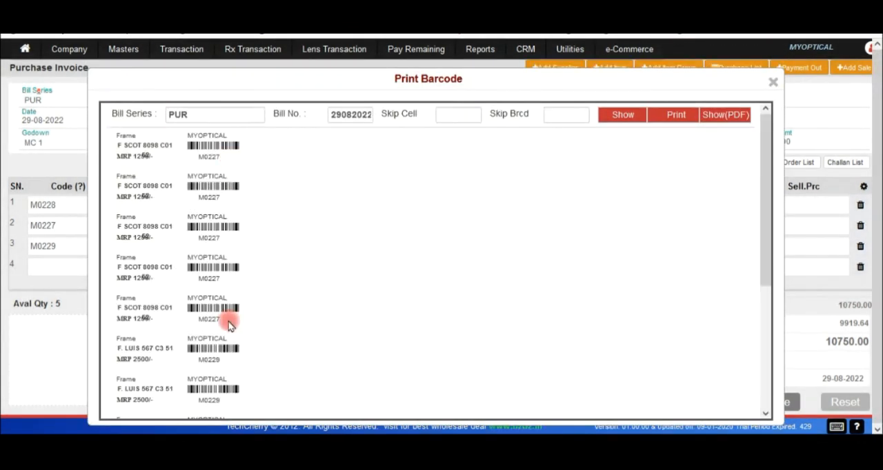
left_click(774, 84)
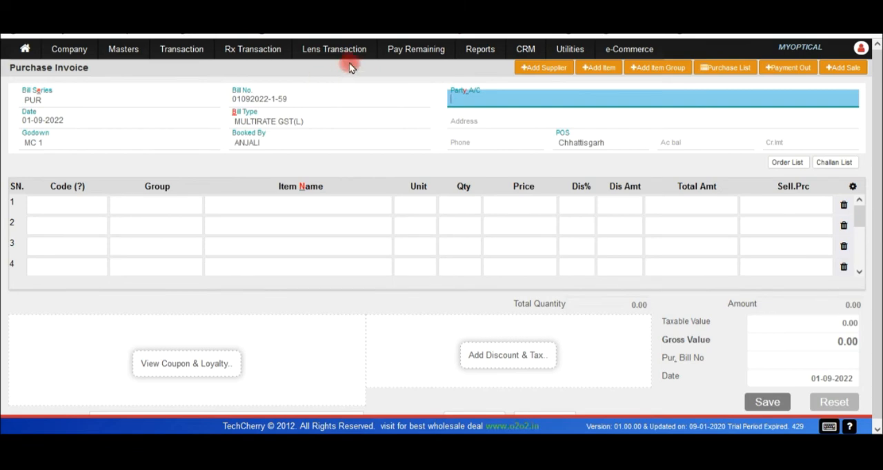
Examine the available report categories, including transaction details, books, ledger, GST, other sale/order reports and universal search.
mouse_move(469, 52)
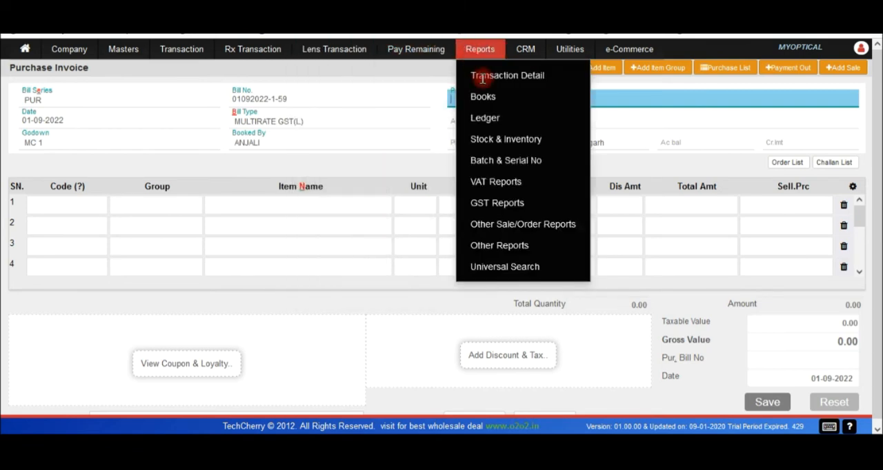
mouse_move(498, 80)
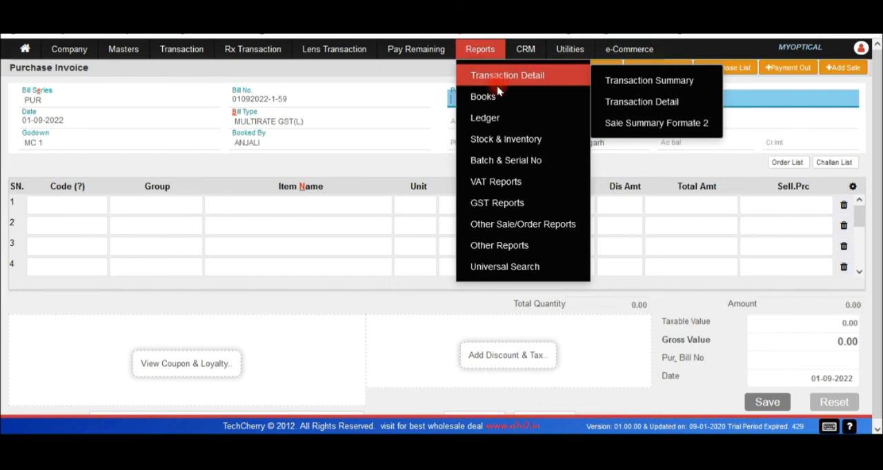
mouse_move(532, 104)
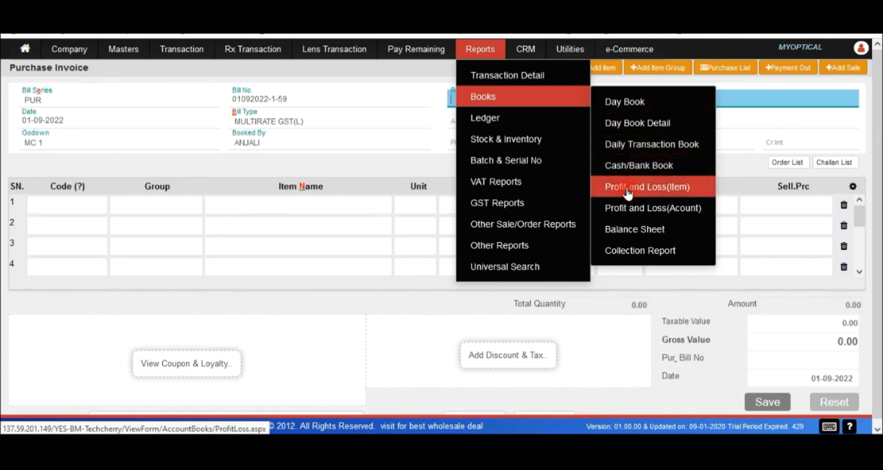
mouse_move(543, 123)
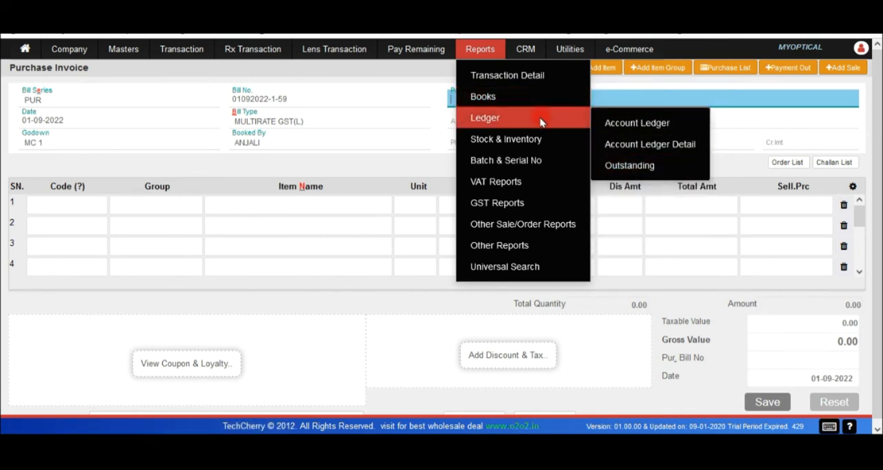
mouse_move(531, 138)
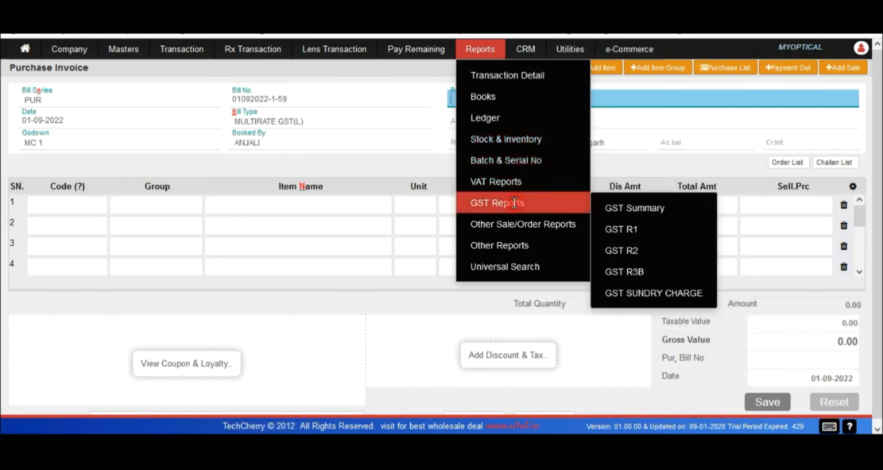
mouse_move(515, 225)
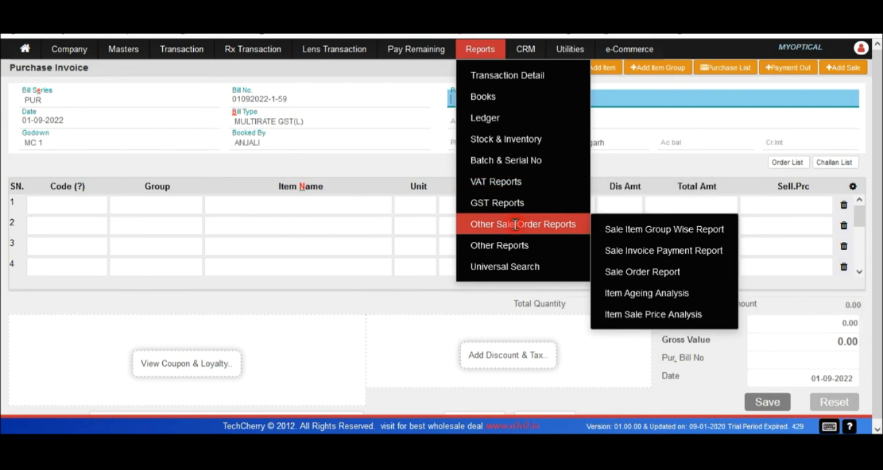
mouse_move(509, 267)
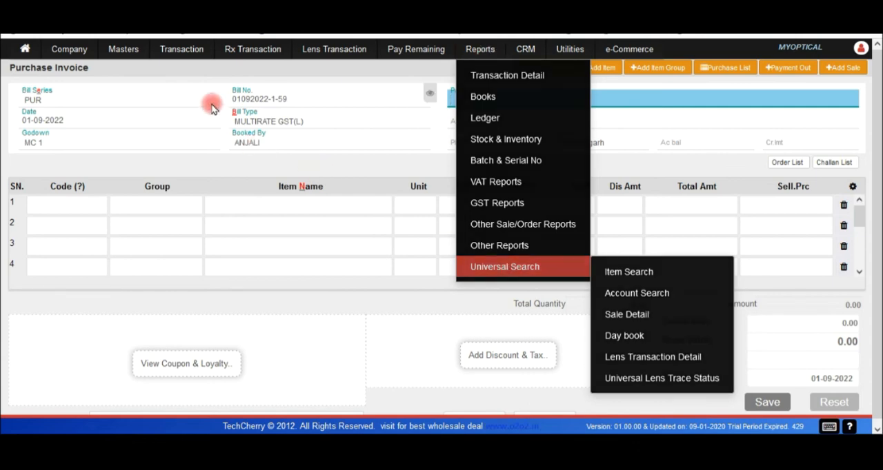
Start a new eye check-up entry, select the first listed customer, and show the eye details from their 01-09-2022 sale.
left_click(181, 49)
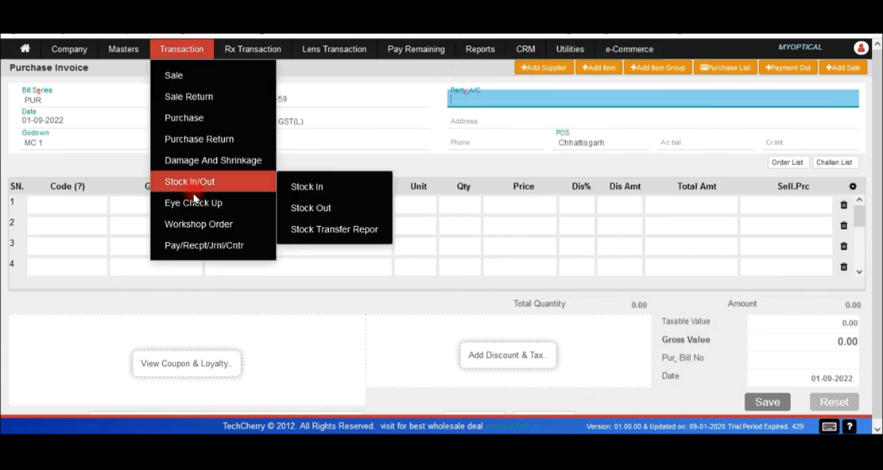
mouse_move(193, 202)
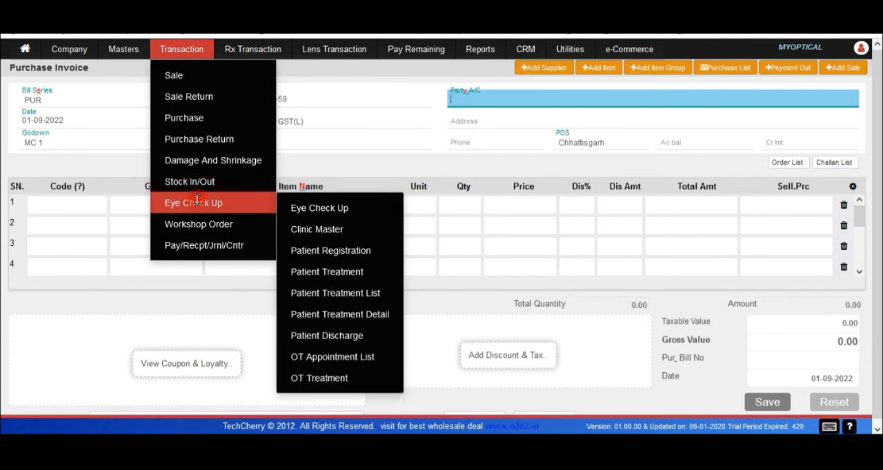
left_click(323, 209)
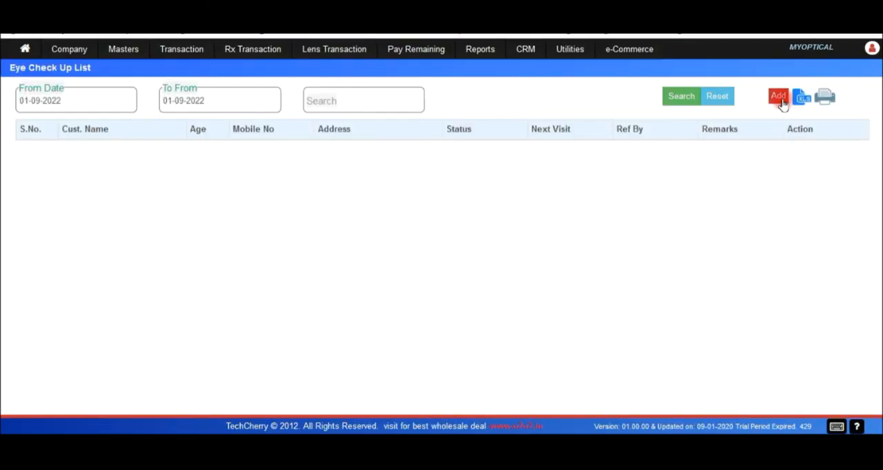
left_click(779, 98)
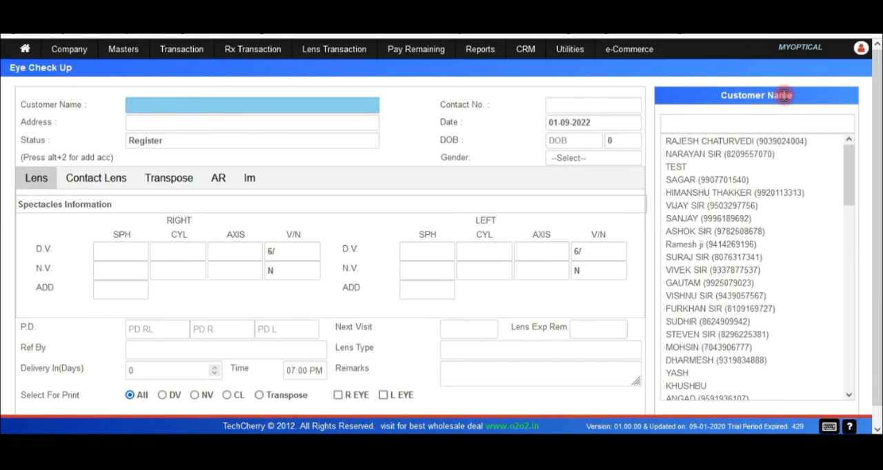
left_click(725, 143)
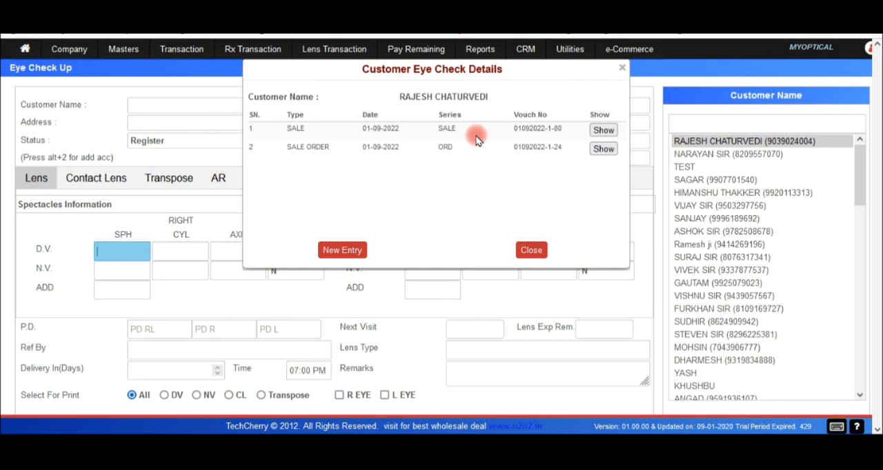
left_click(599, 131)
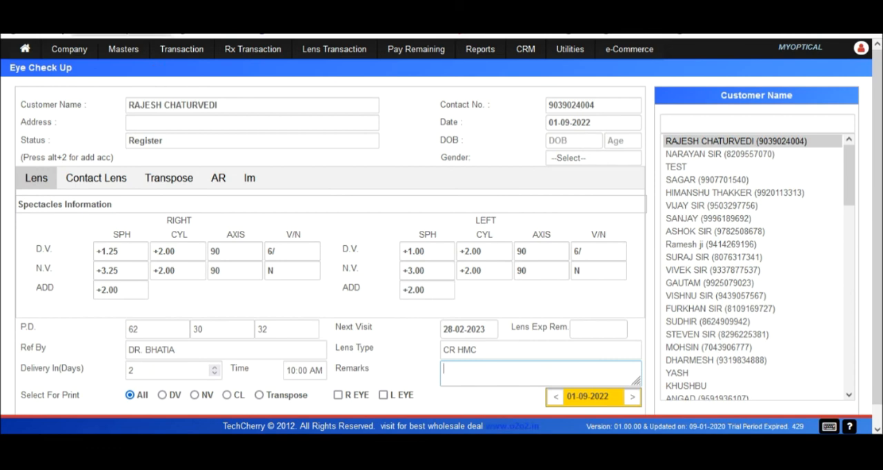
Open the Patient Treatment form to examine its medicine, glass Rx and contact lens sections.
left_click(181, 48)
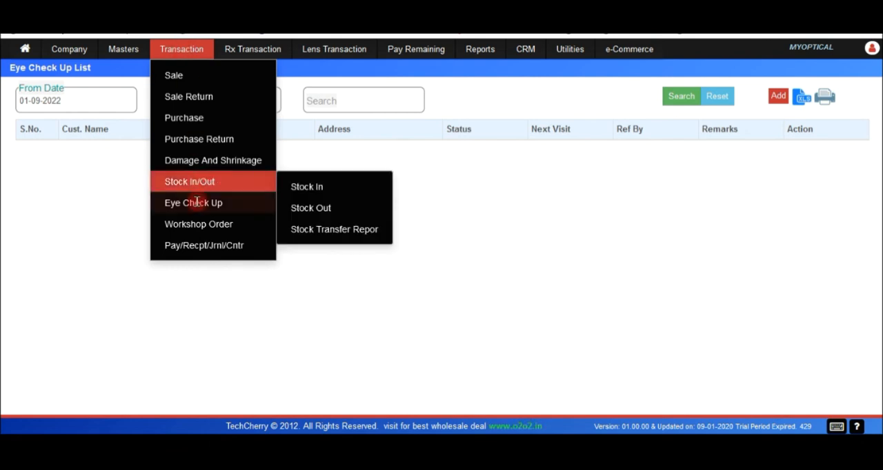
mouse_move(204, 223)
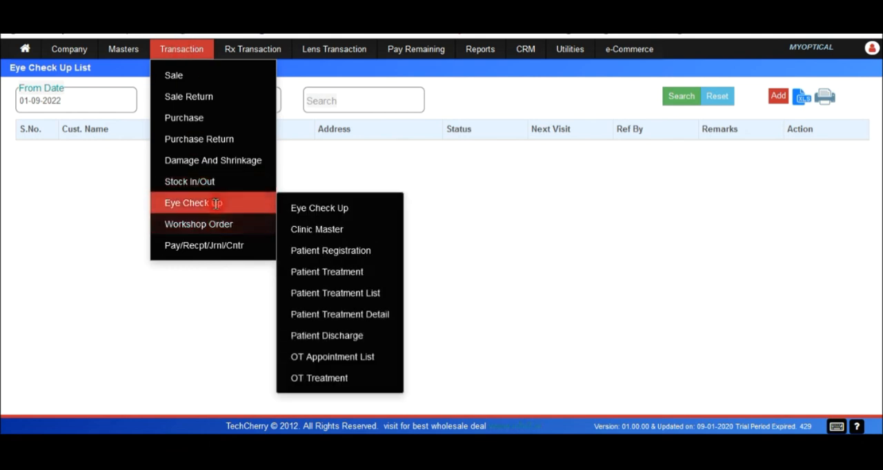
left_click(328, 273)
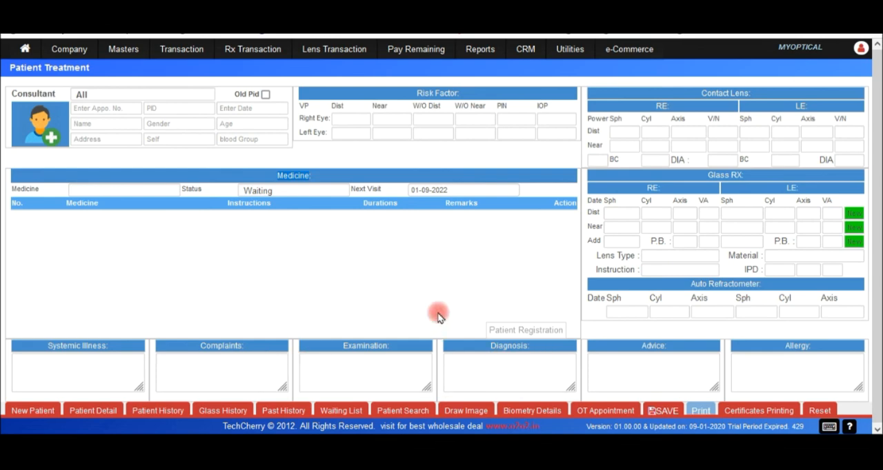
Open Pay In & Pay Out, search account names for "RA", and get the details of the chosen person's account.
left_click(181, 54)
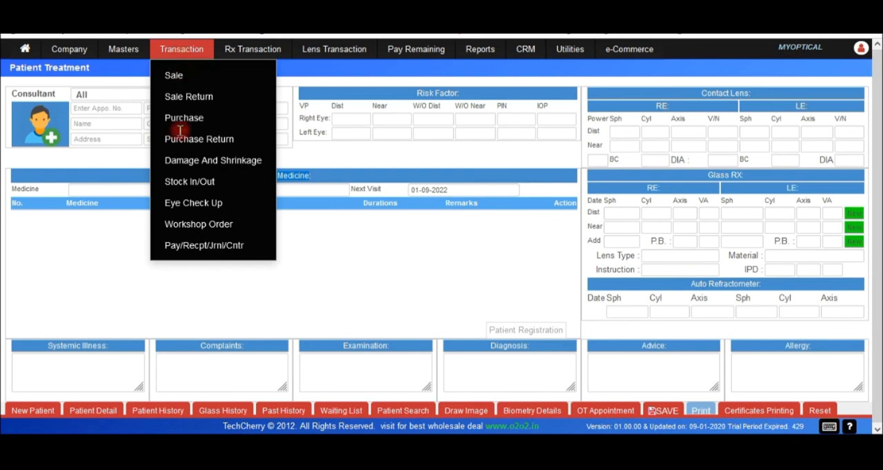
mouse_move(205, 243)
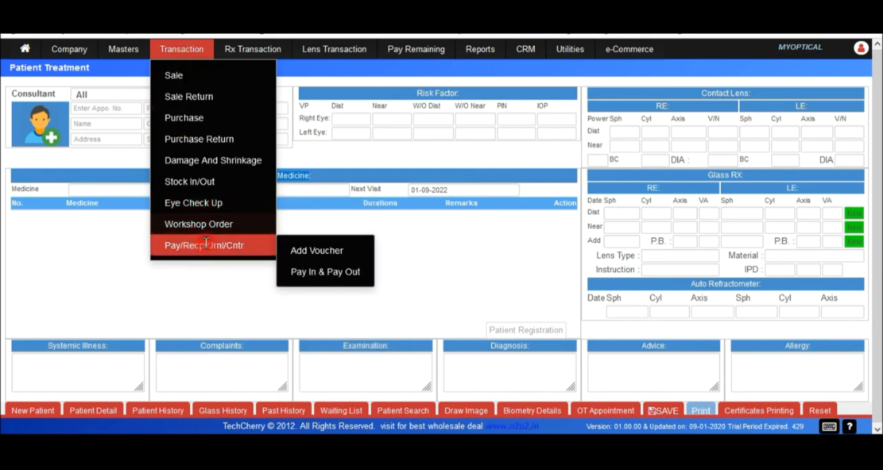
left_click(318, 275)
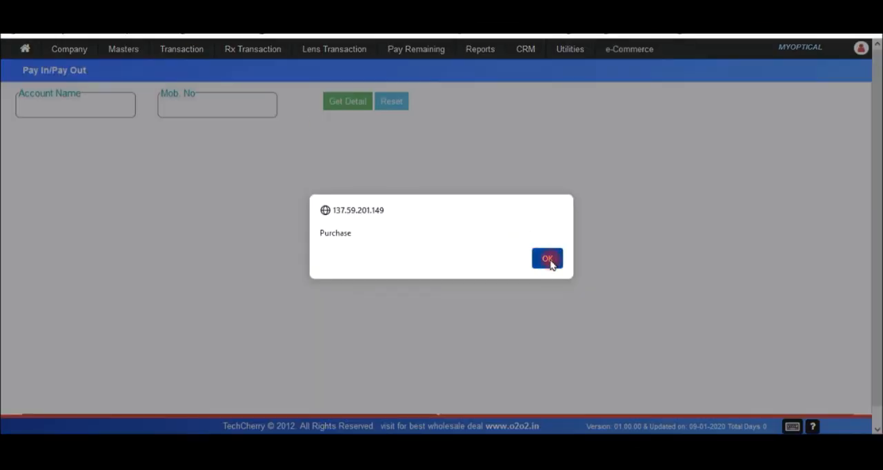
left_click(548, 259)
left_click(551, 266)
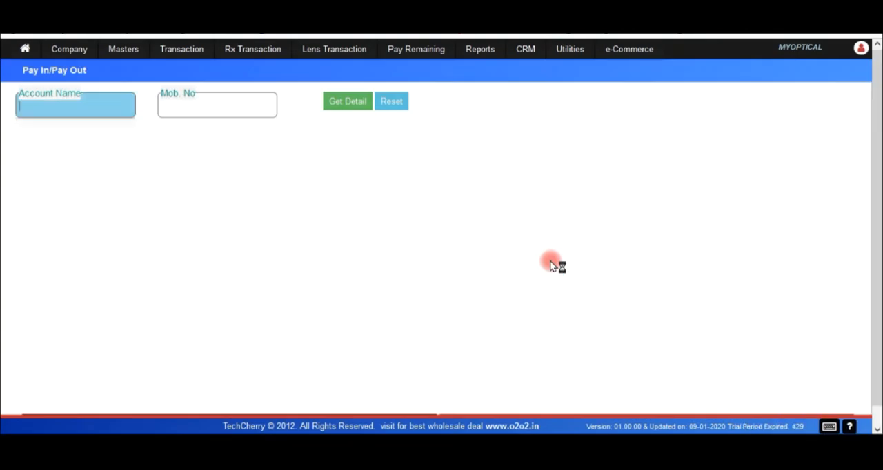
type("RA")
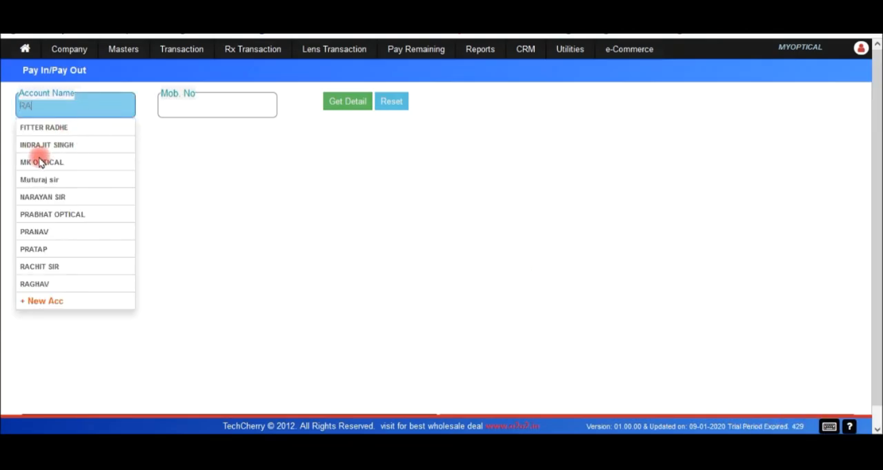
left_click(40, 232)
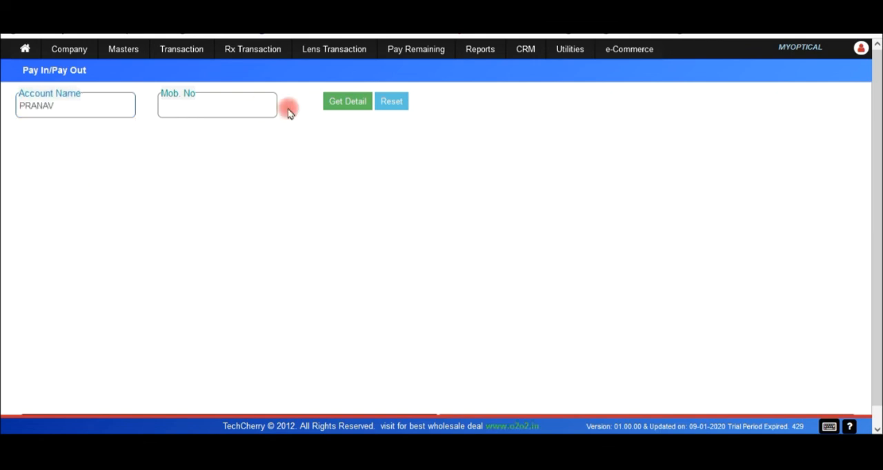
left_click(346, 103)
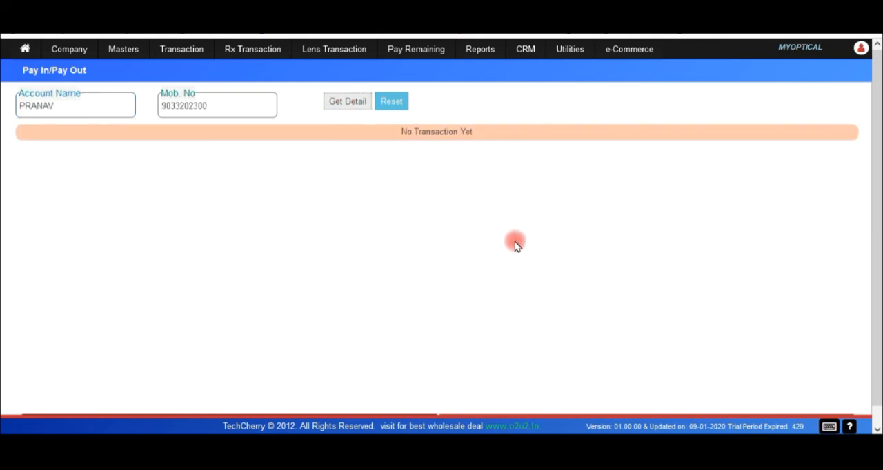
Submit a pay-out of 5500 by Paytm to the selected account with the remark SALARY, and reopen the saved payment.
scroll(495, 193, "down", 1)
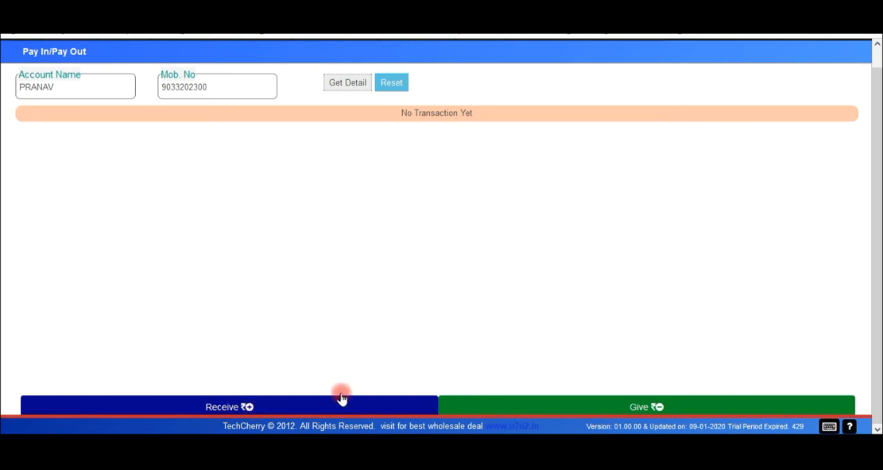
left_click(654, 407)
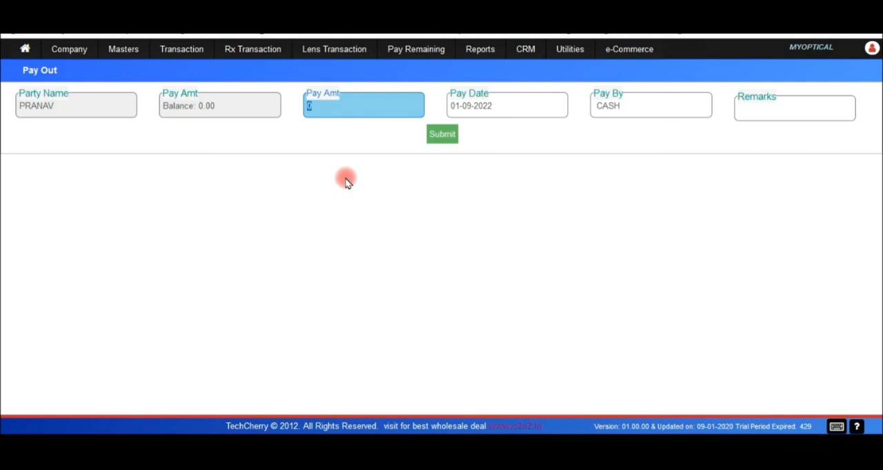
type("5500")
left_click(744, 109)
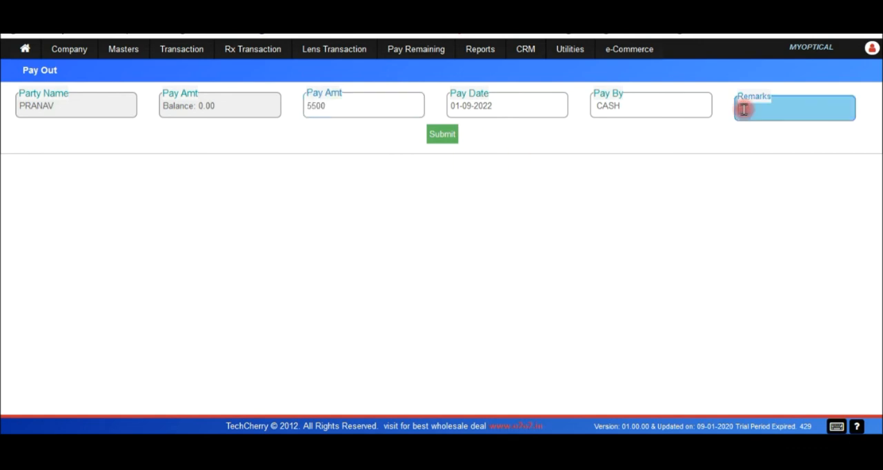
type("SALARY")
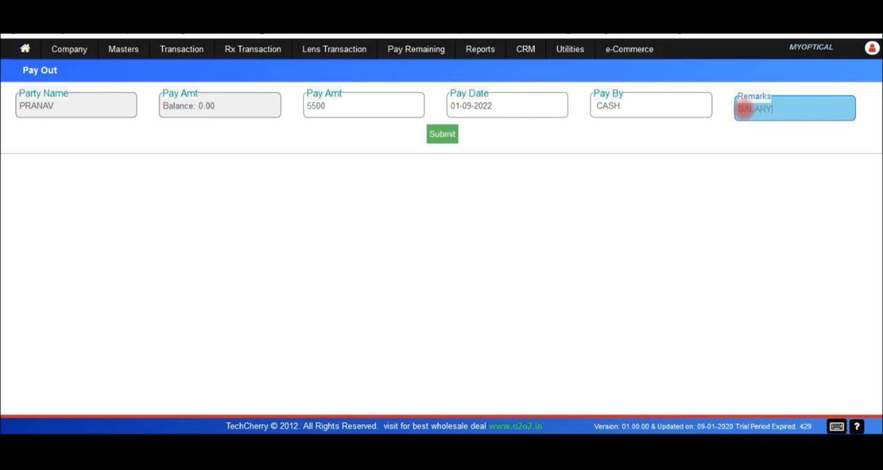
left_click(641, 114)
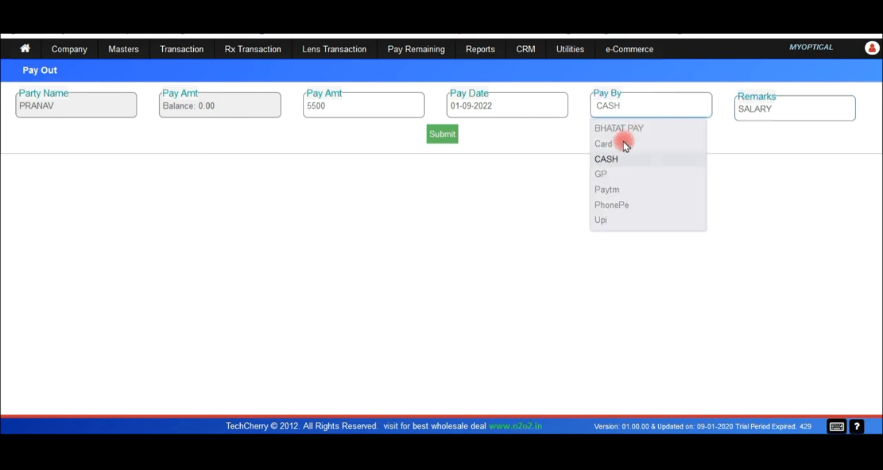
left_click(614, 190)
left_click(439, 136)
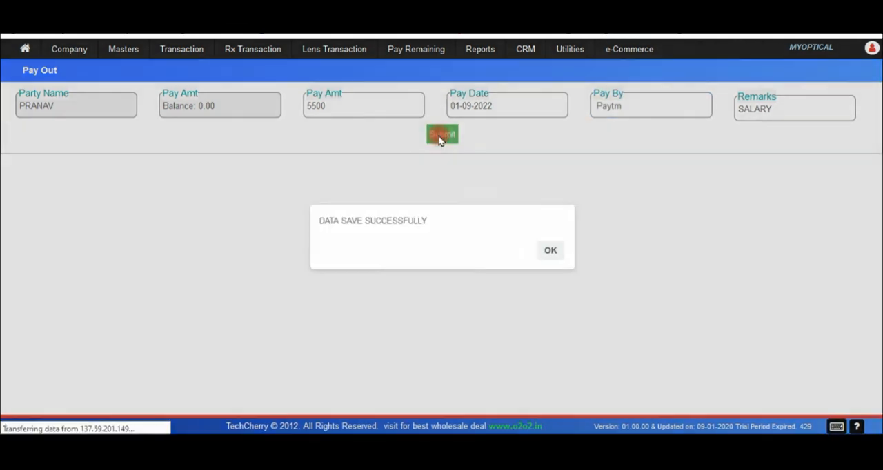
left_click(551, 251)
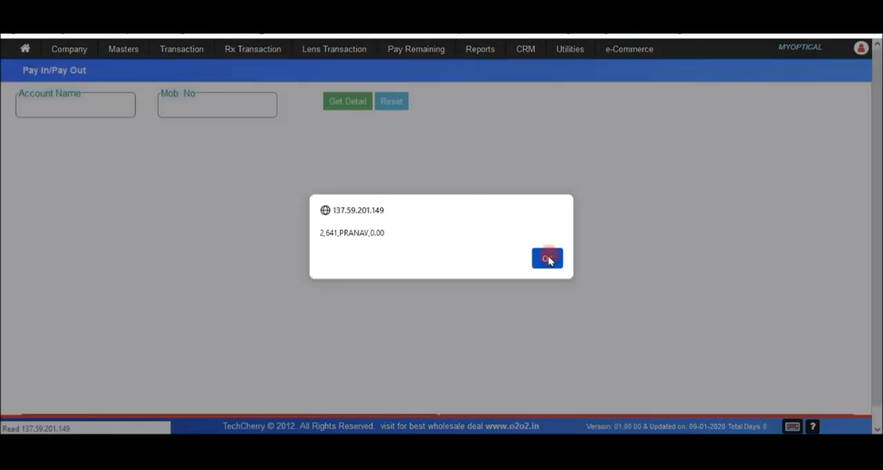
left_click(547, 259)
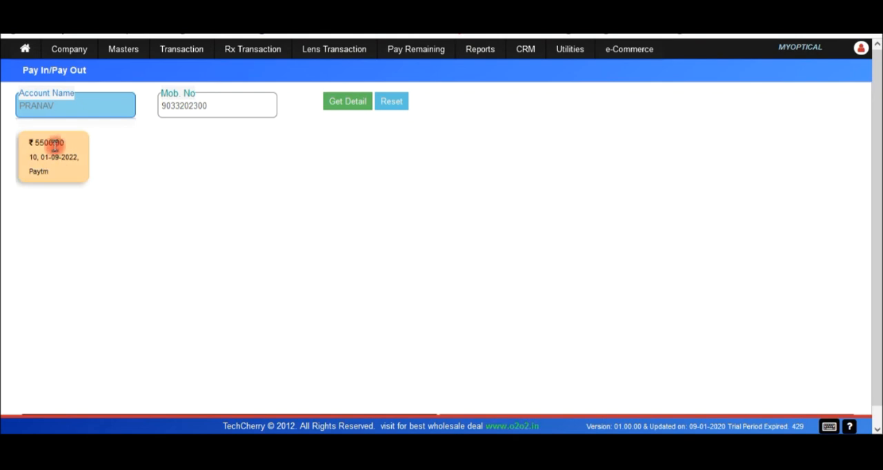
left_click_drag(72, 144, 20, 142)
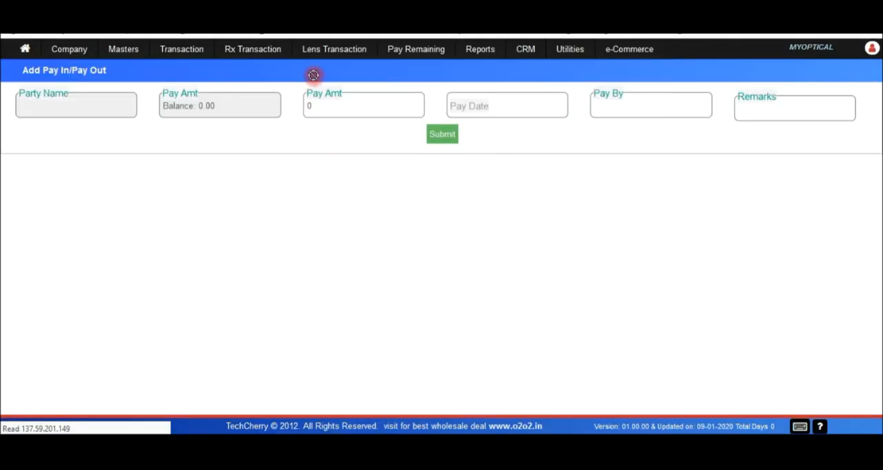
Open the Account Ledger report and look up the salary recipient's ledger for 01-09-2022 by account name.
left_click(480, 49)
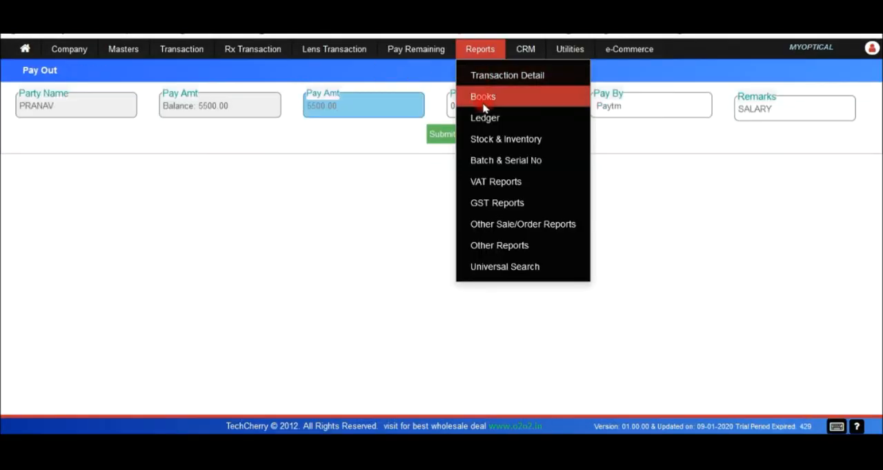
mouse_move(514, 118)
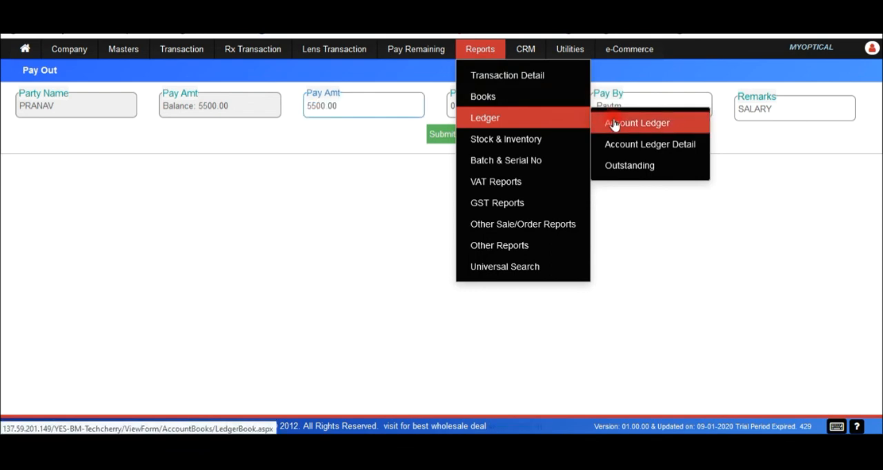
left_click(614, 124)
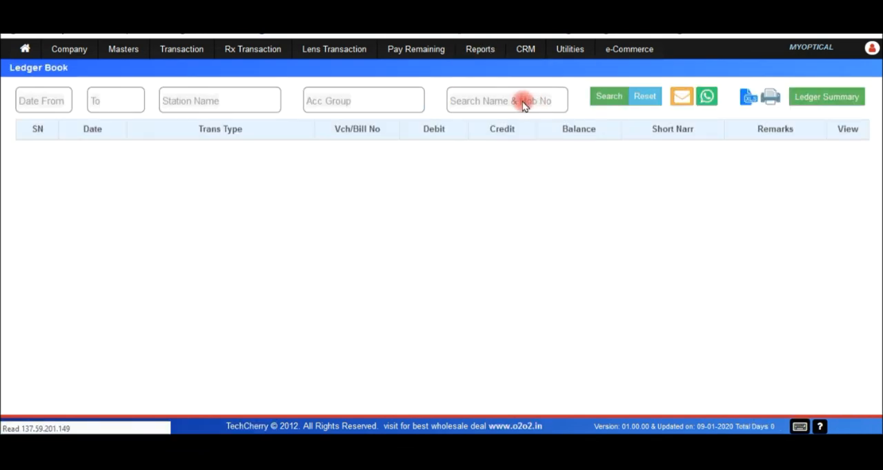
left_click(497, 99)
type("PRAN")
left_click(466, 131)
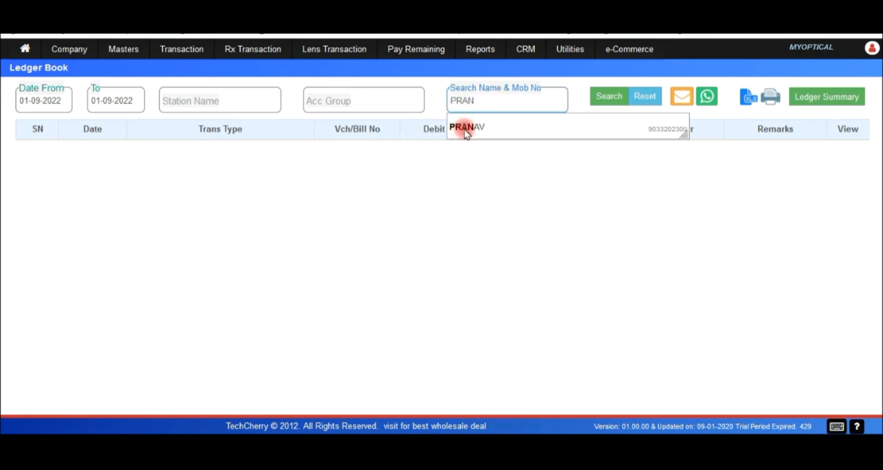
left_click(599, 96)
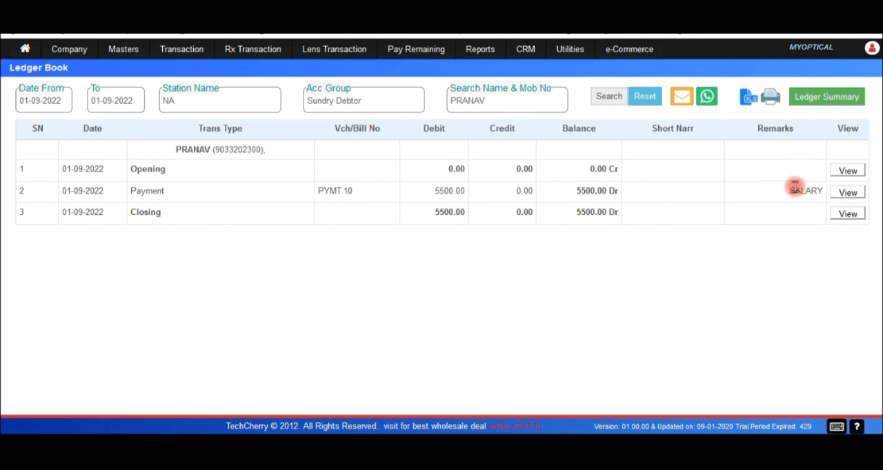
key("ctrl")
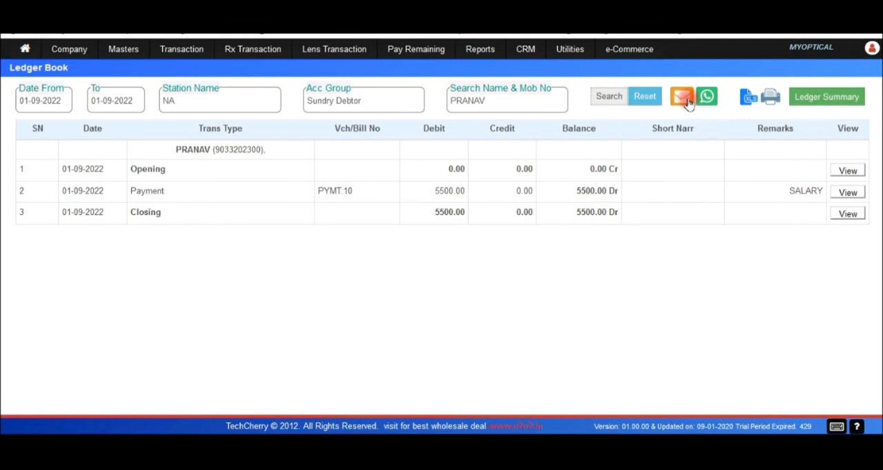
key("ctrl")
key("ctrl")
key("ctrl")
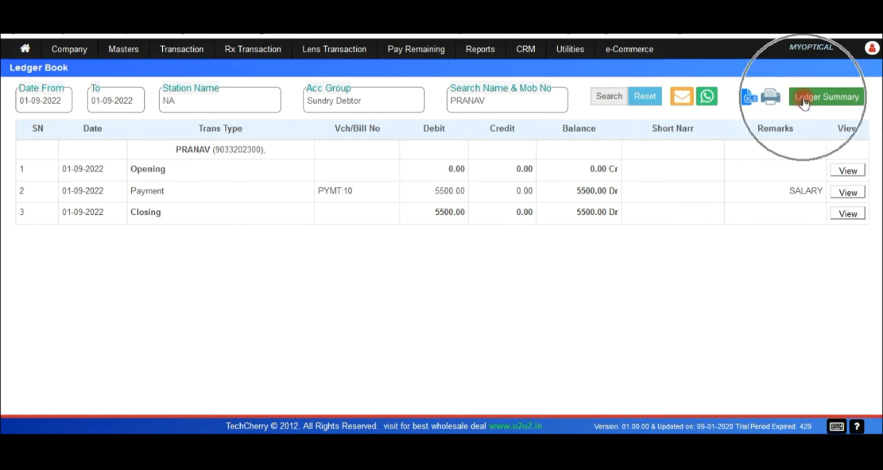
key("ctrl")
key("ctrl")
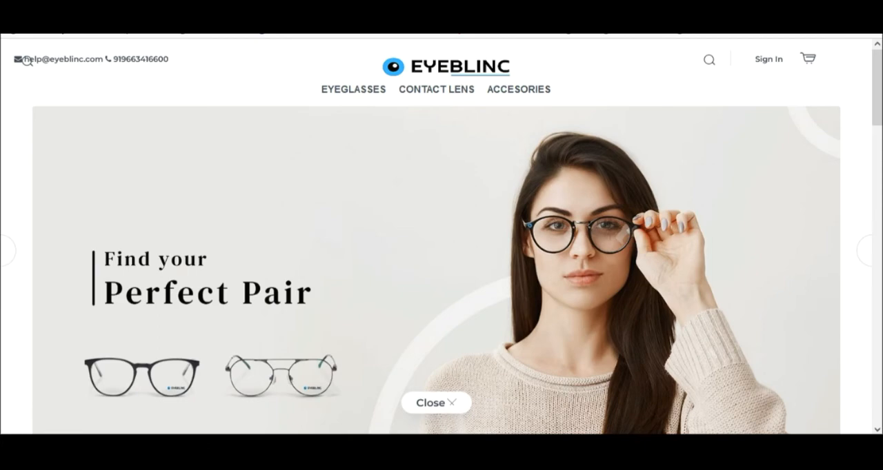
Switch to the EYEBLINC online store, look over its home page, and browse the Men Eyeglass category.
left_click(514, 231)
scroll(514, 230, "down", 7)
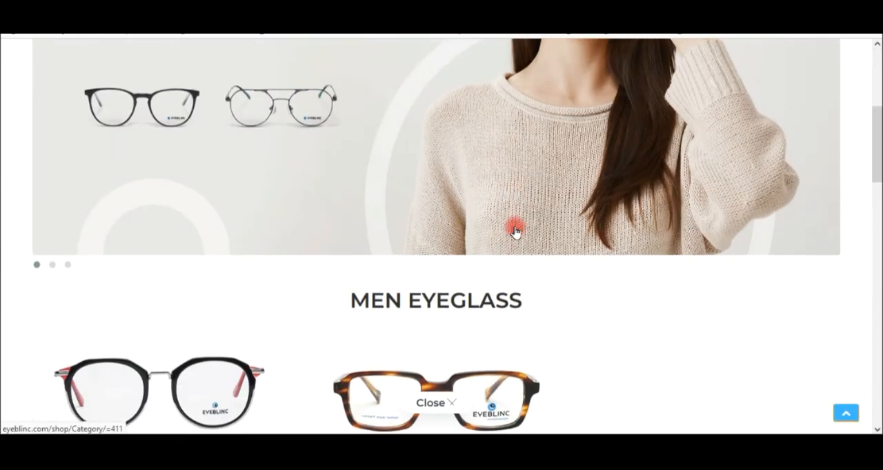
scroll(514, 230, "up", 7)
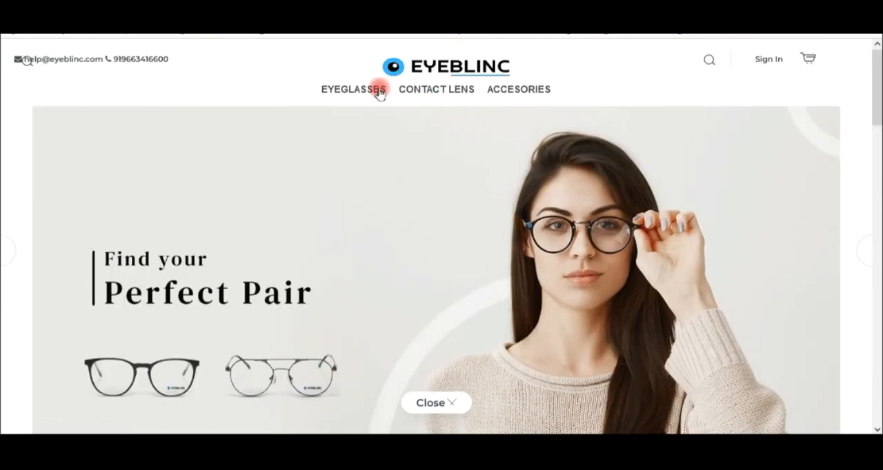
mouse_move(373, 92)
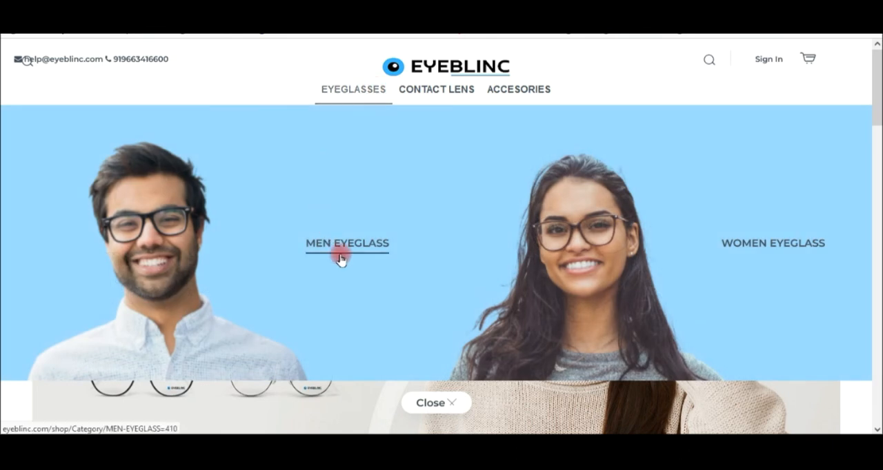
left_click(345, 245)
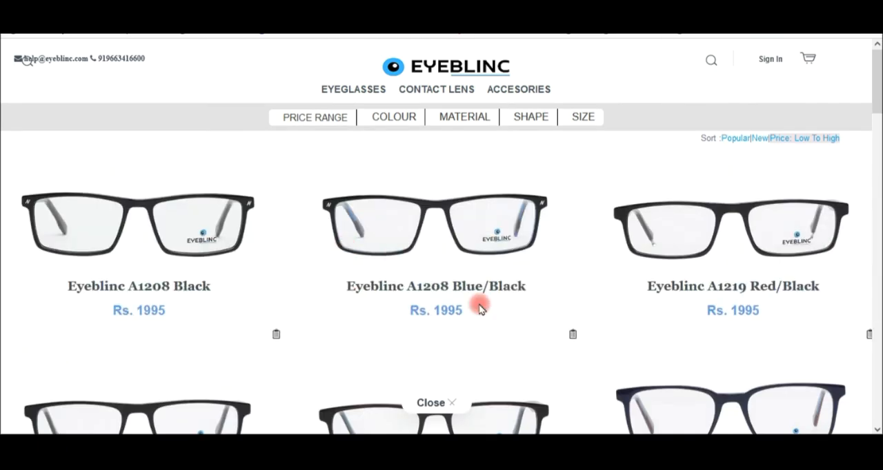
scroll(479, 304, "down", 3)
scroll(478, 307, "up", 3)
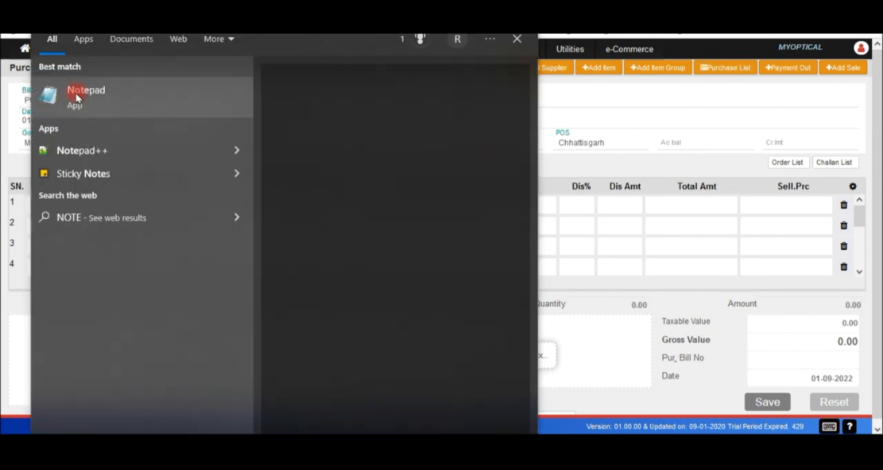
Show the available bill series on the Purchase Invoice form.
left_click(77, 95)
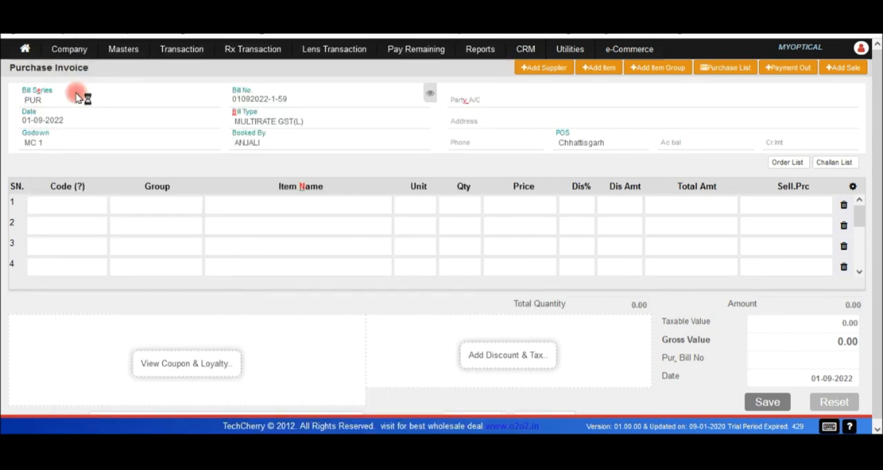
left_click(76, 95)
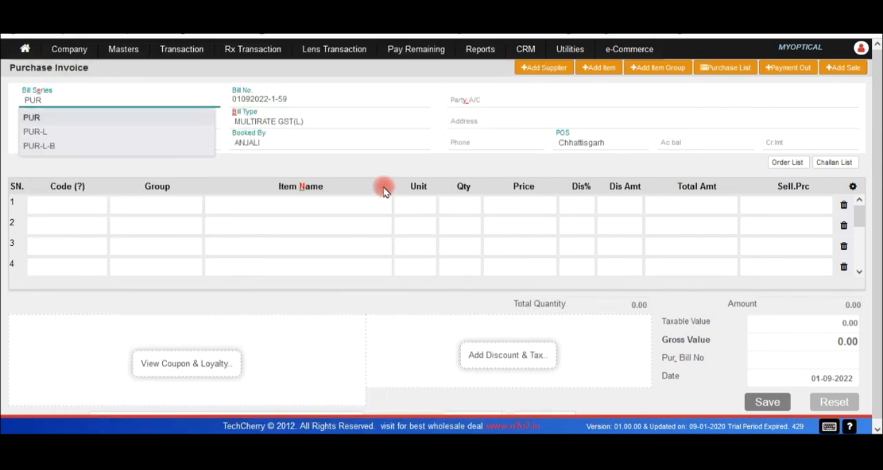